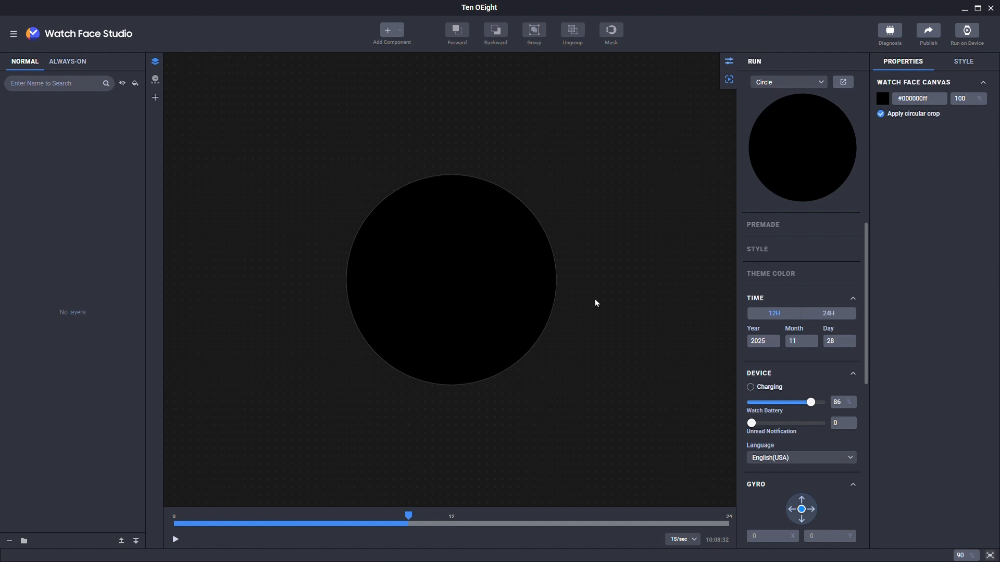
Step: Add a rectangle shape to the watch face and enlarge it from one corner to about 157 by 121
scroll(595, 300, up, 5)
scroll(595, 300, down, 3)
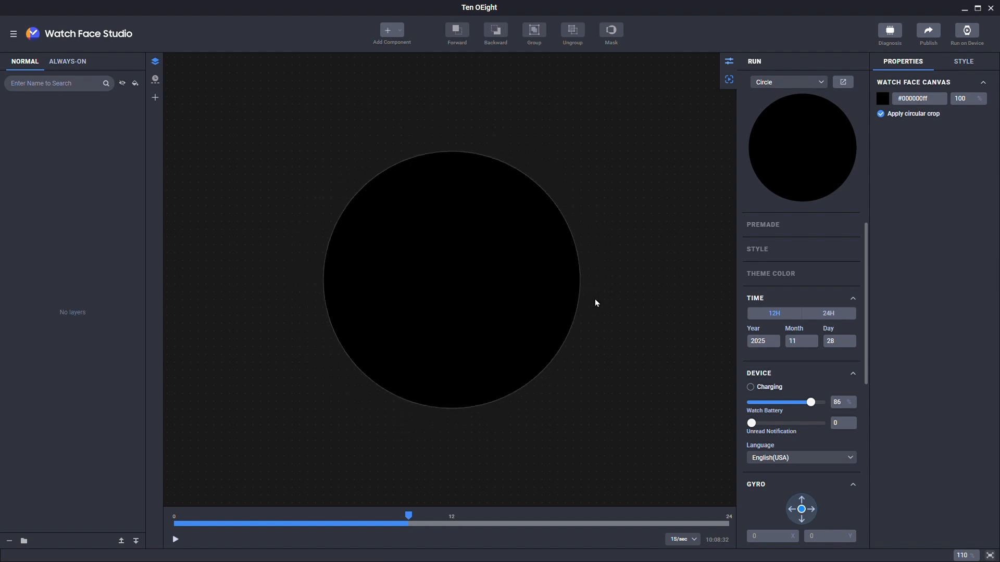
scroll(595, 300, down, 1)
scroll(595, 300, up, 4)
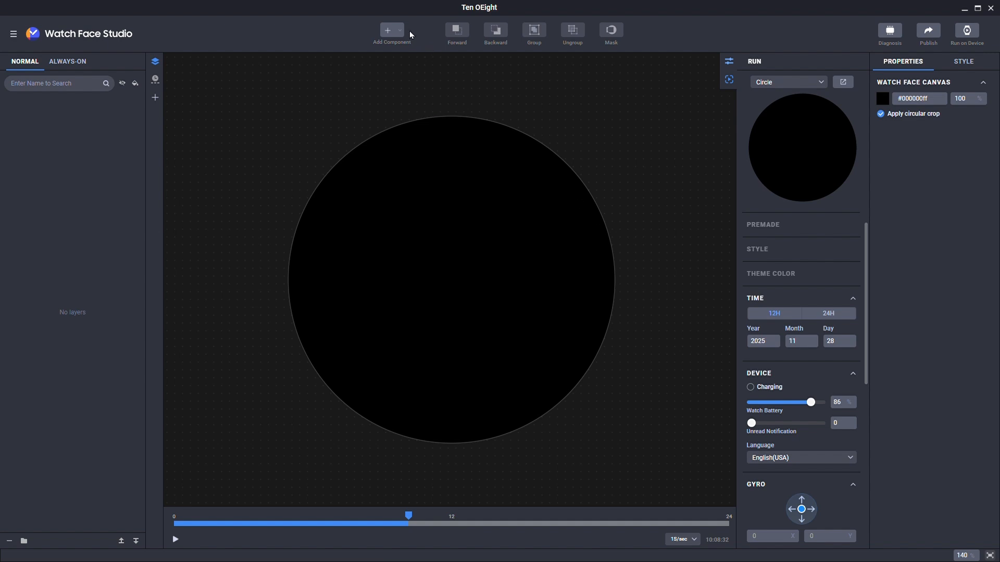
click(395, 29)
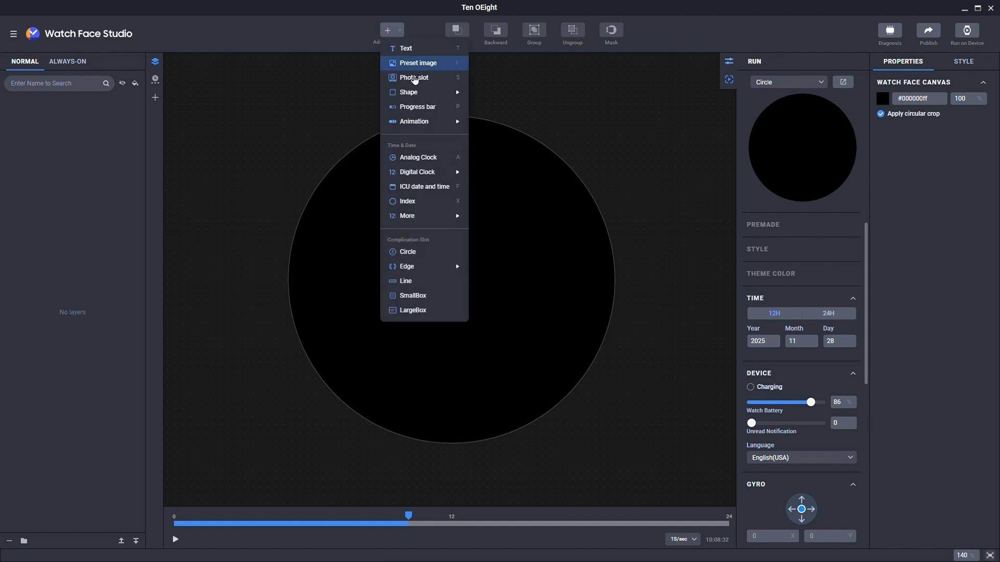
mouse_move(412, 94)
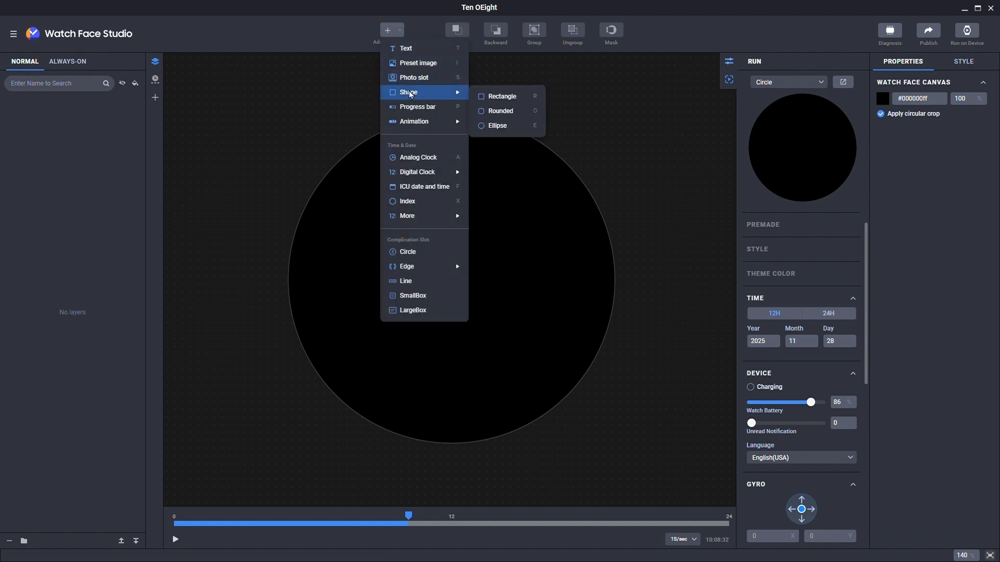
click(507, 97)
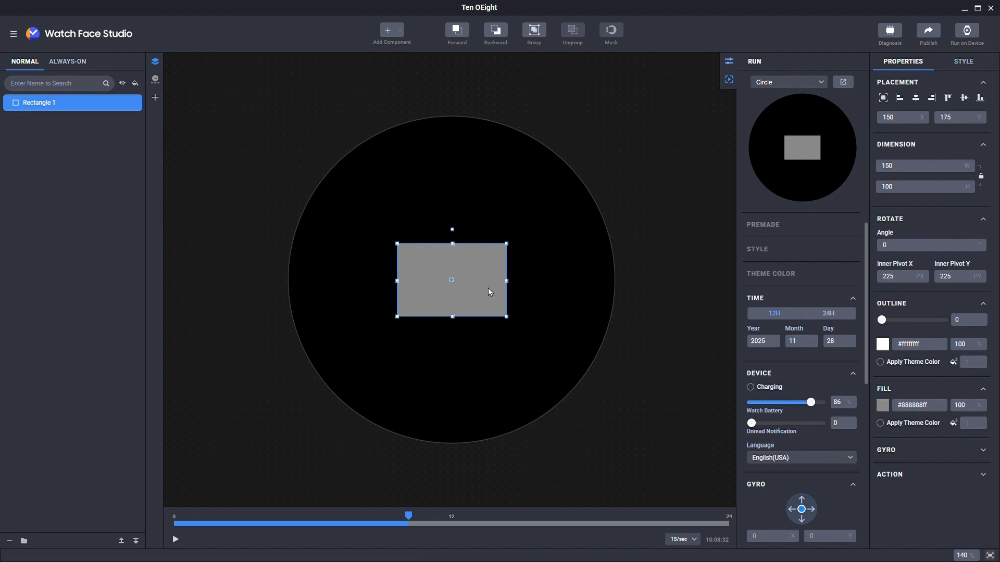
drag(506, 315, 515, 336)
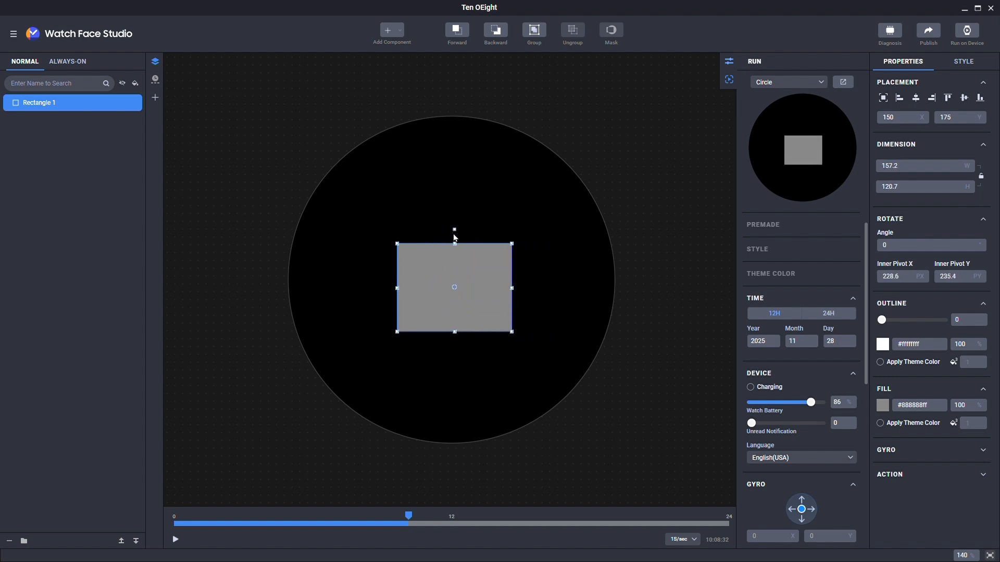
Step: Tilt the rectangle counterclockwise, shift its rotation pivot near the lower corner and rotate it to about 318°
drag(457, 231, 435, 246)
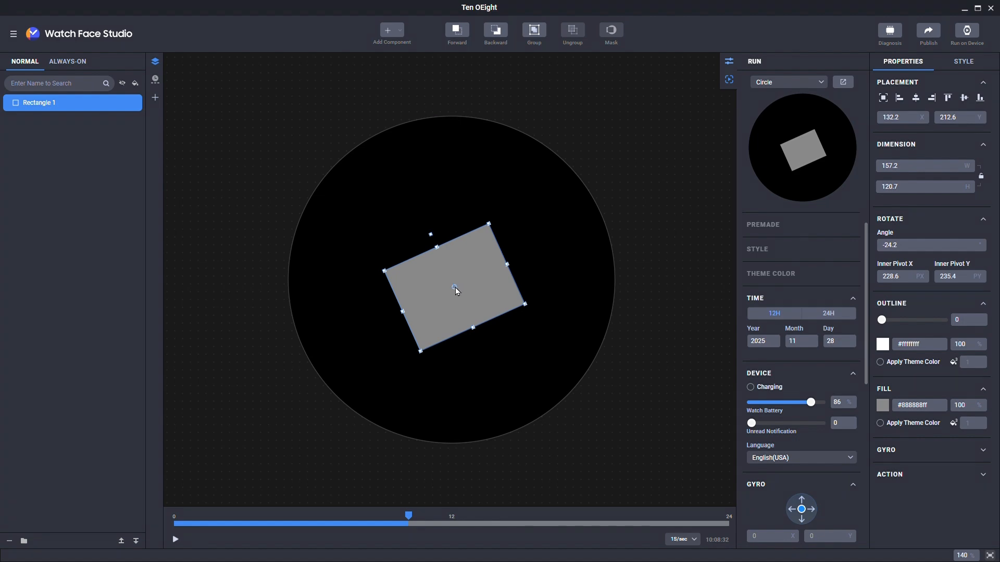
drag(455, 290, 425, 343)
mouse_move(435, 237)
mouse_down()
mouse_move(344, 301)
mouse_move(444, 283)
mouse_move(458, 314)
mouse_move(423, 273)
mouse_move(407, 273)
mouse_move(453, 240)
mouse_up()
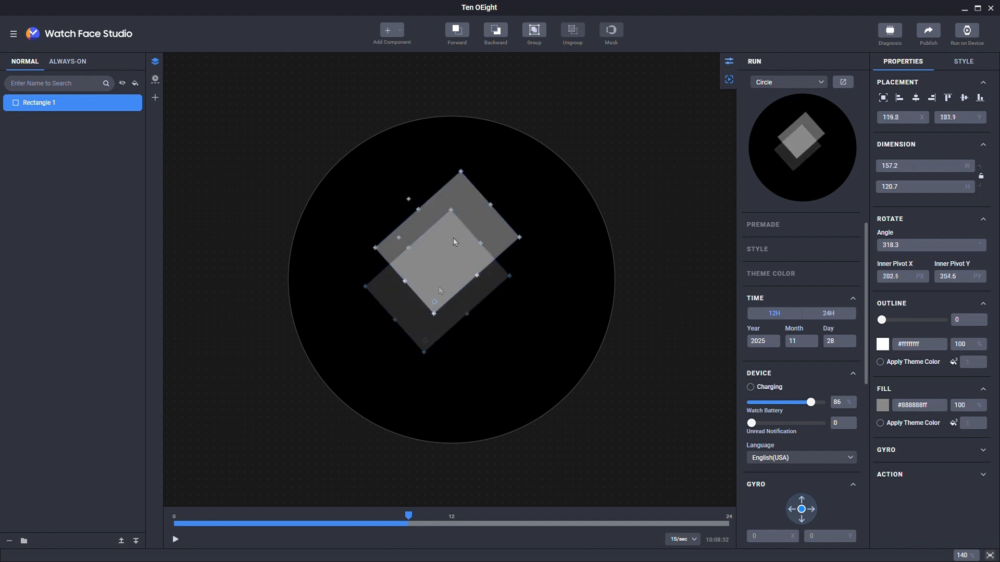
Step: Set the rectangle's width to 200 and its height to 130
click(902, 165)
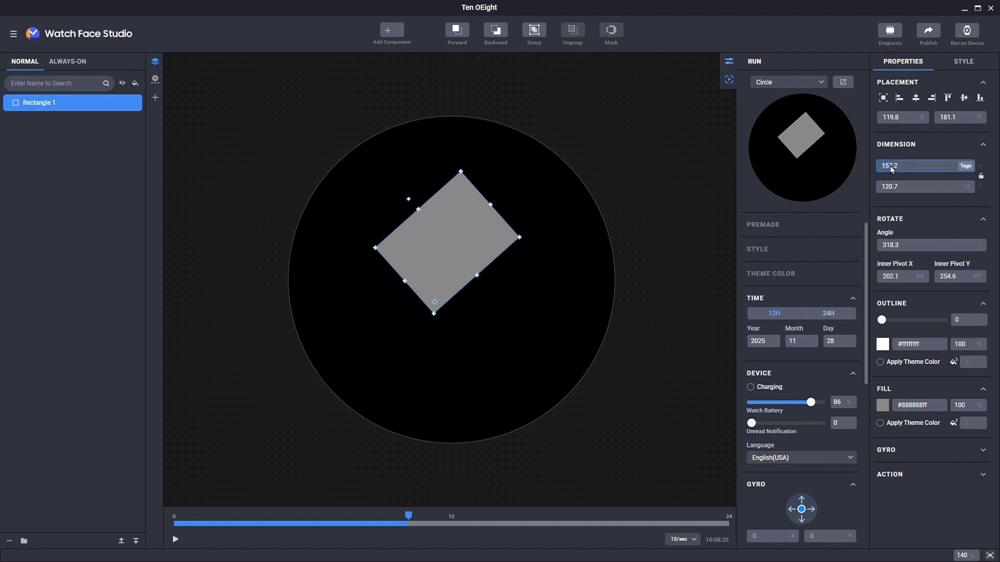
text(200)
key(Return)
click(902, 185)
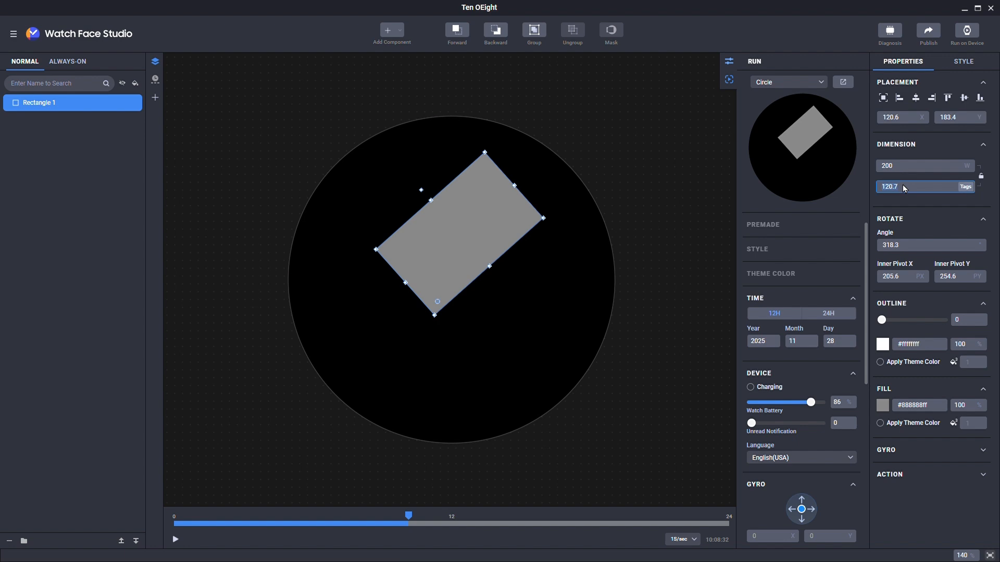
text(130)
key(Return)
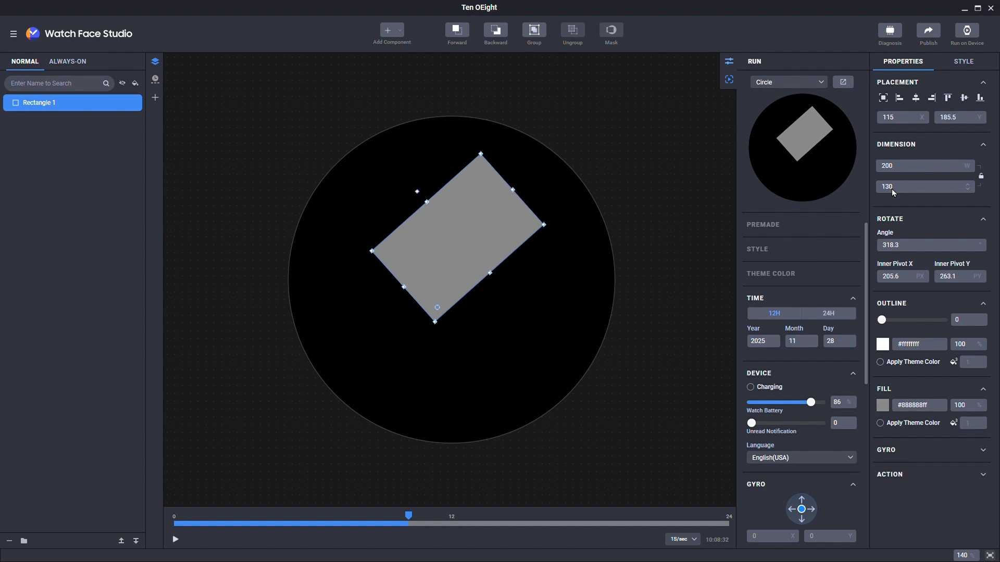
Step: Resize the rectangle freely from a corner, lock its aspect ratio and scale it to about 175 by 137
mouse_move(546, 227)
mouse_down()
mouse_move(511, 241)
mouse_move(473, 214)
mouse_move(548, 242)
mouse_move(472, 223)
mouse_move(540, 241)
mouse_up()
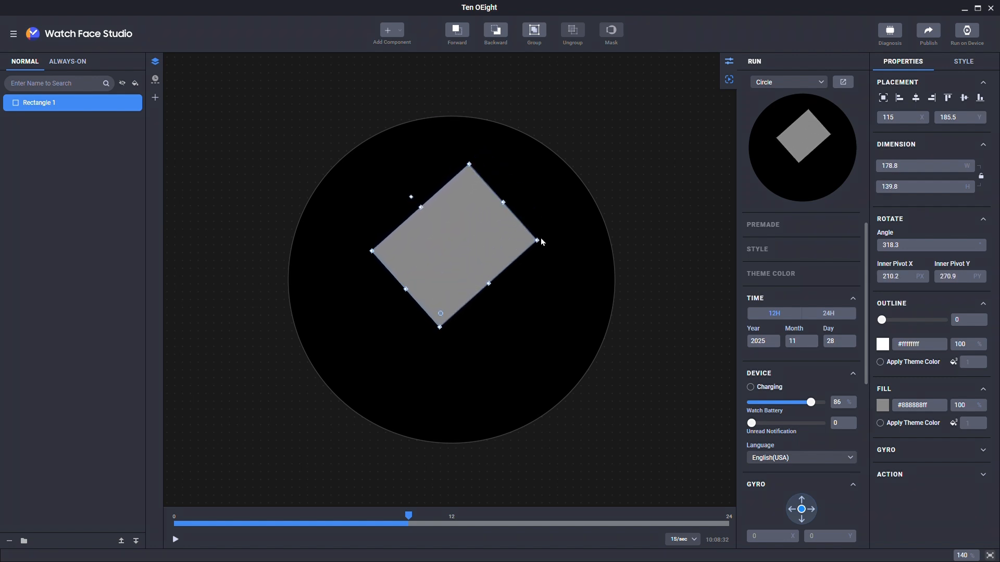
click(981, 177)
drag(538, 241, 575, 233)
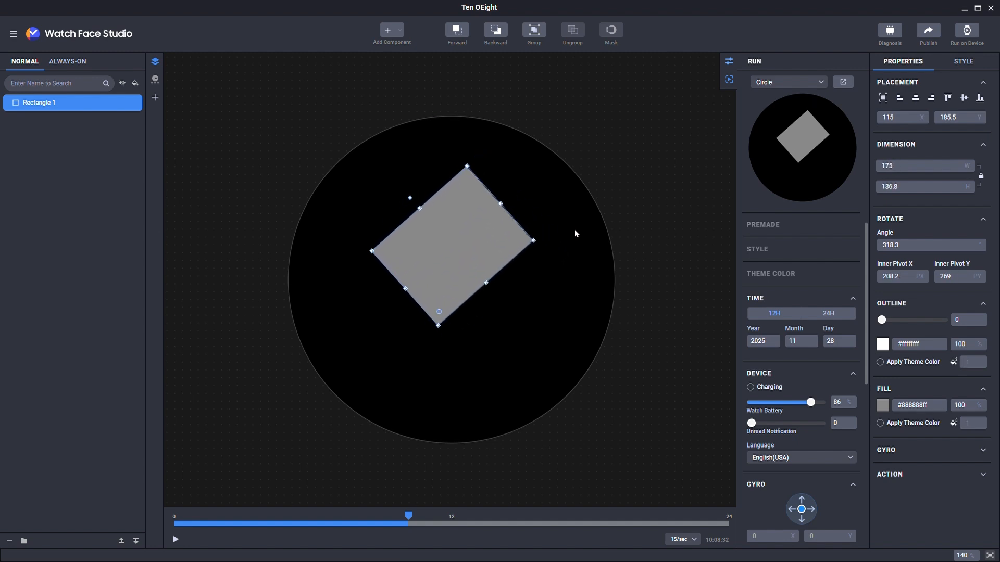
Step: Set the rectangle's rotation angle to 0°
click(913, 244)
key(ctrl+a)
text(0)
key(Return)
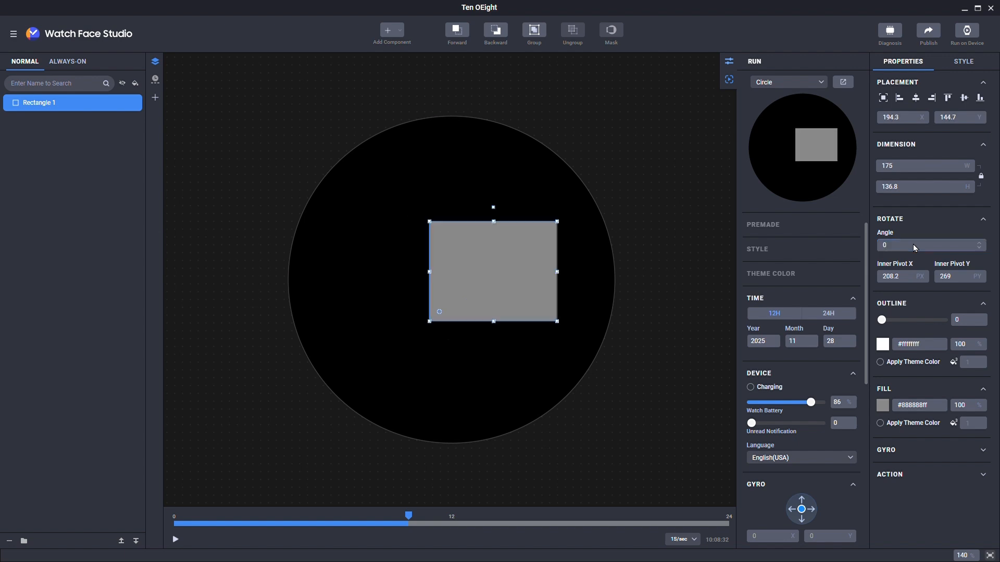
Step: Set the rectangle's rotation angle to 45° and move it toward the centre of the watch face
click(913, 244)
key(ctrl+a)
text(45)
key(Return)
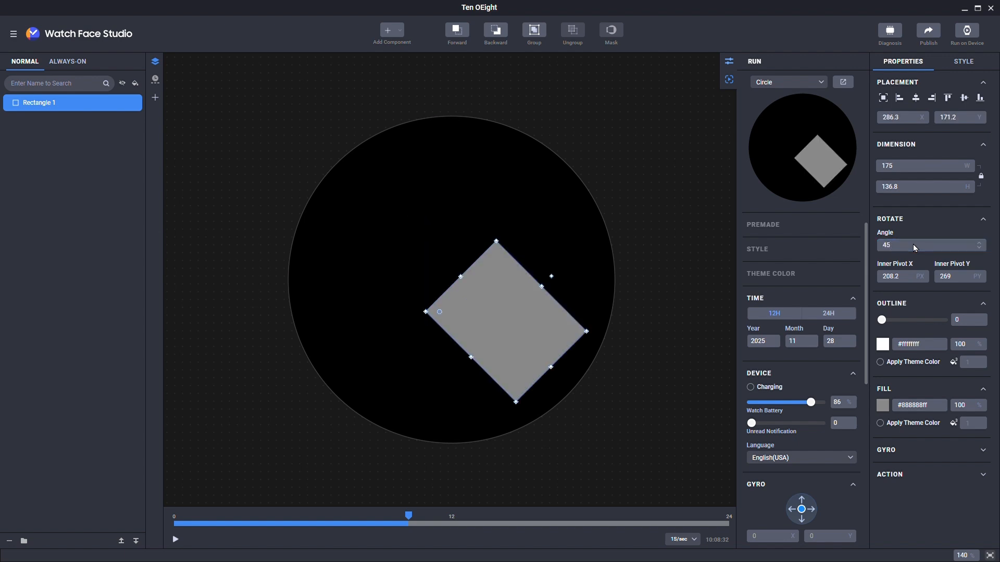
drag(531, 323, 486, 274)
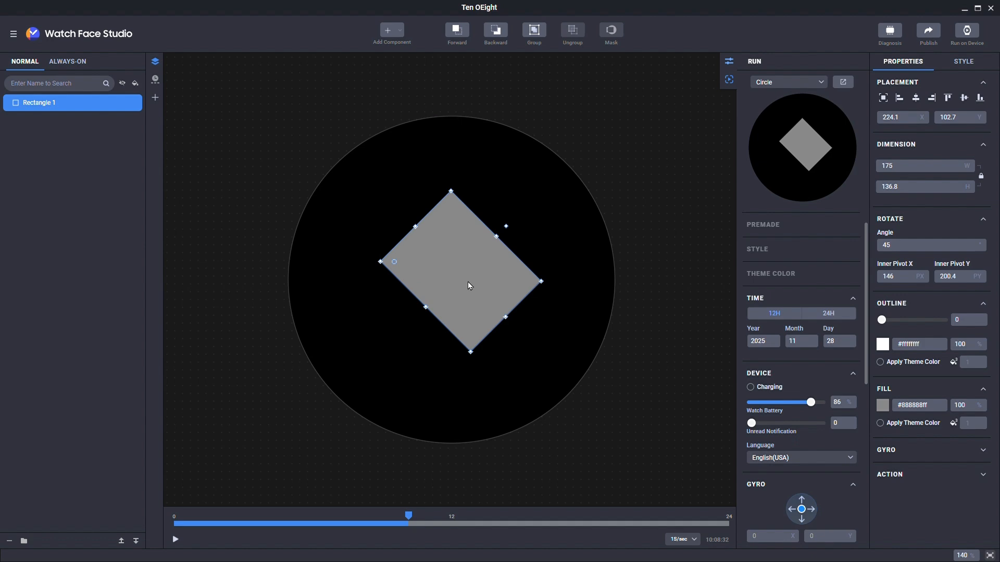
Step: Reset the rectangle's pivot, try a rotation angle of 90° and return the angle to 0°
right_click(470, 316)
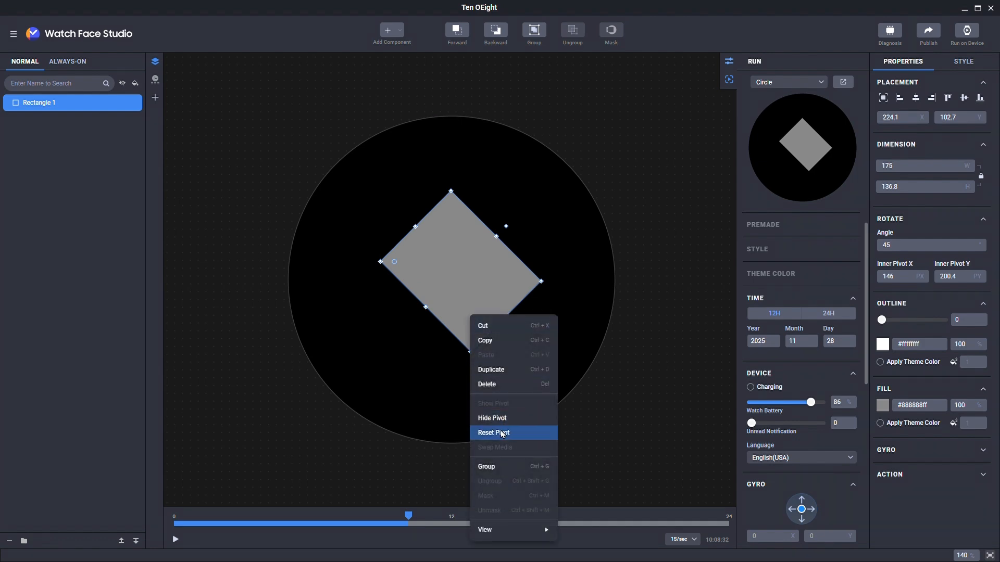
click(528, 435)
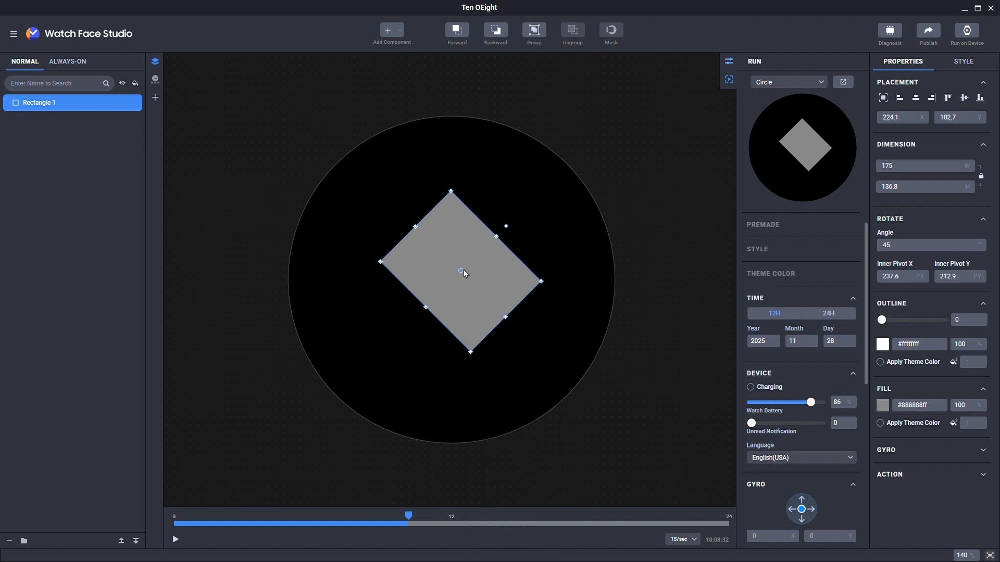
click(903, 246)
key(BackSpace)
key(BackSpace)
text(90)
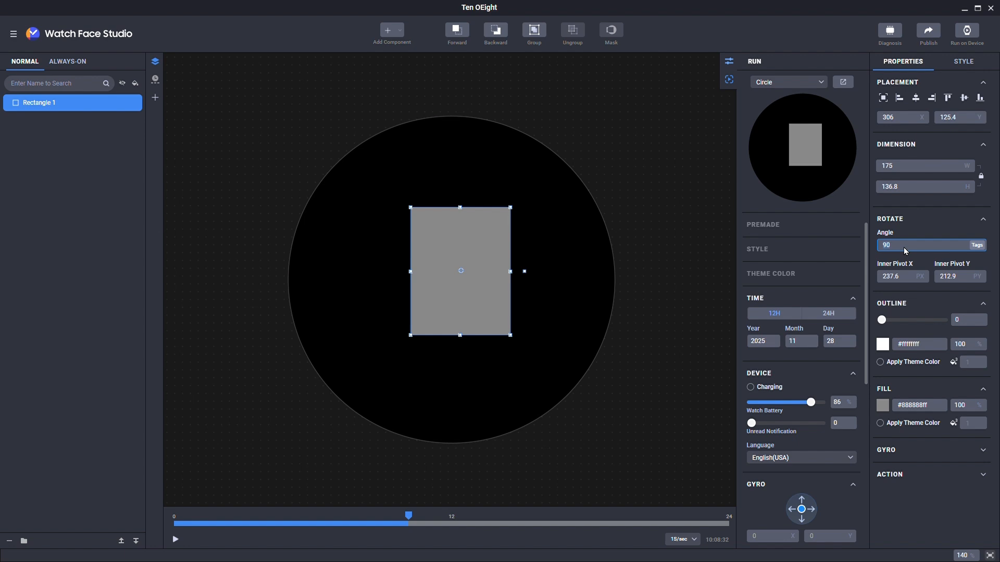
text(0)
key(Return)
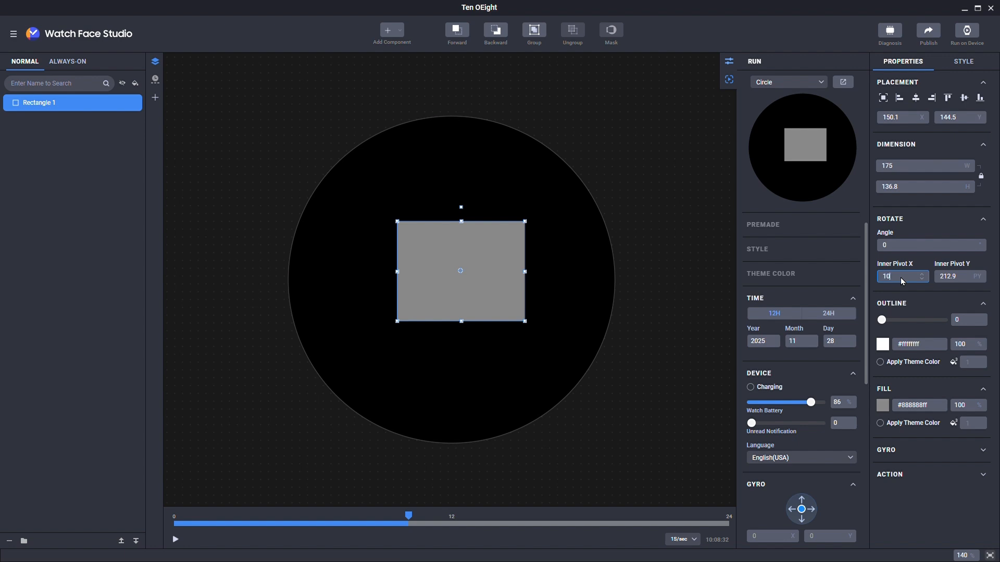
Step: Shift the inner pivot X beyond the rectangle's left edge and rotate the rectangle counterclockwise to about -12°
key(Return)
drag(463, 208, 407, 231)
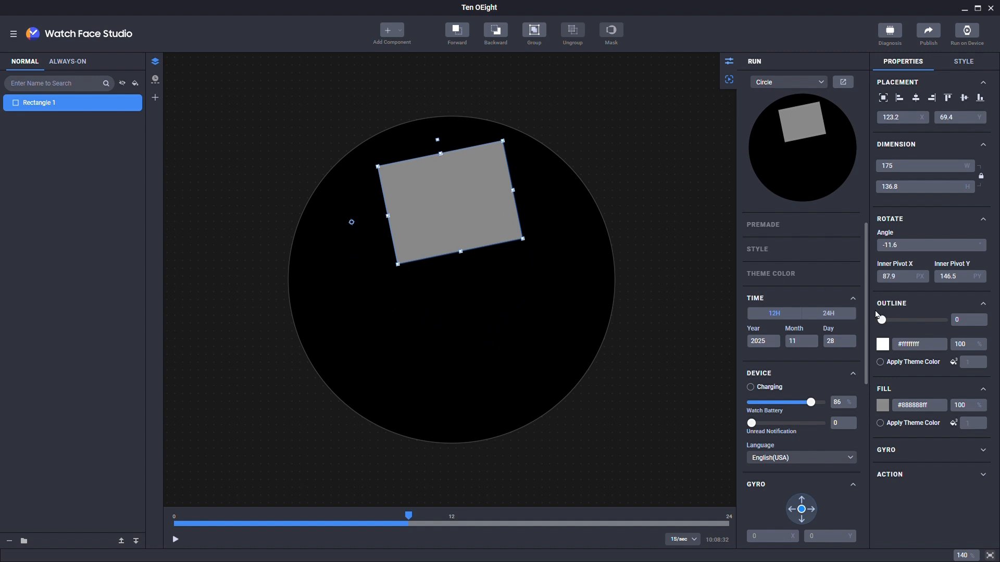
Step: Give the rectangle an outline 12 thick and colour it pink, #e0199e
mouse_move(884, 320)
mouse_down()
mouse_move(925, 322)
mouse_move(897, 322)
mouse_up()
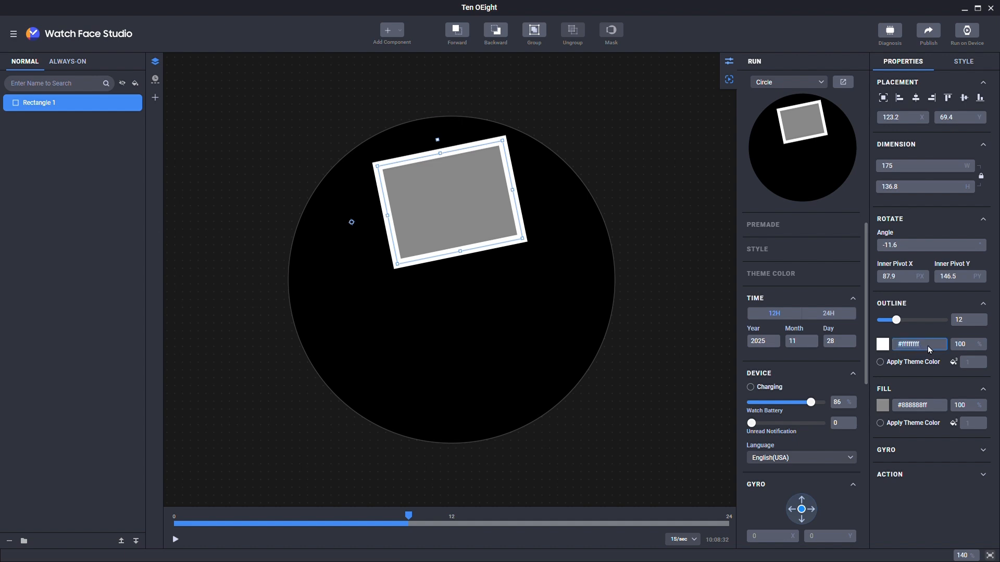
click(882, 346)
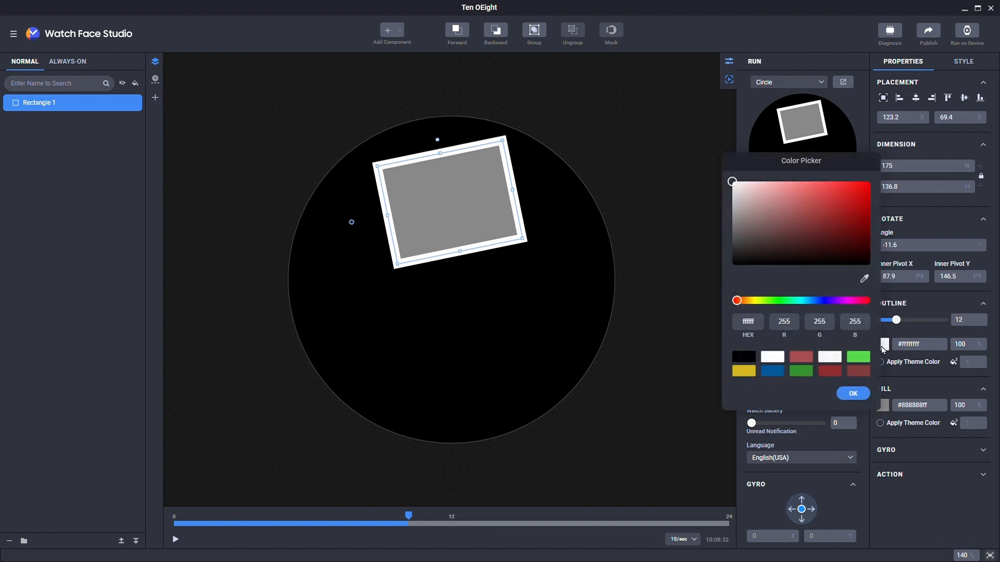
drag(736, 300, 772, 301)
mouse_move(737, 186)
mouse_down()
mouse_move(807, 207)
mouse_move(845, 204)
mouse_move(830, 232)
mouse_move(816, 215)
mouse_move(846, 203)
mouse_move(808, 212)
mouse_move(844, 205)
mouse_move(796, 232)
mouse_move(818, 211)
mouse_up()
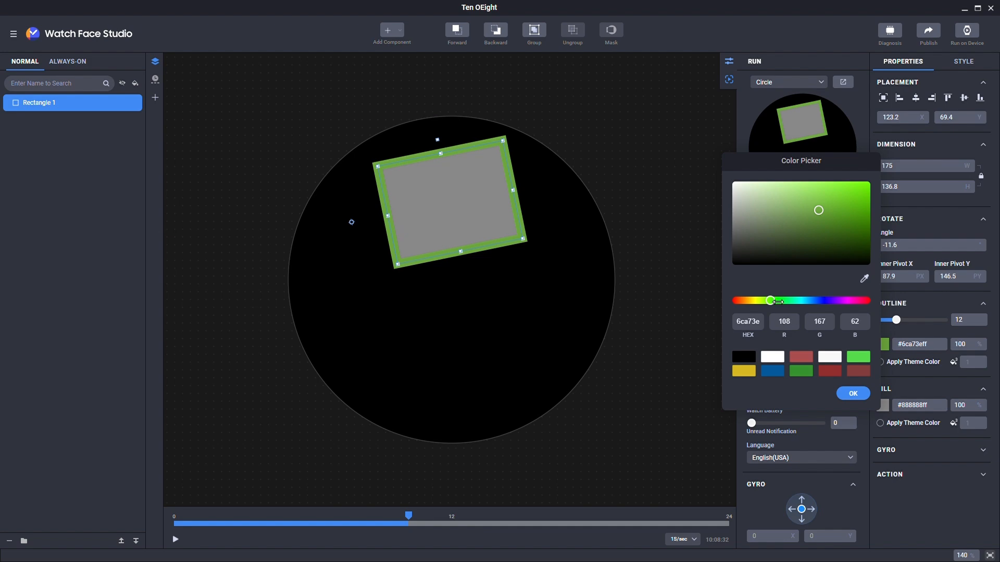
drag(771, 300, 851, 300)
click(854, 191)
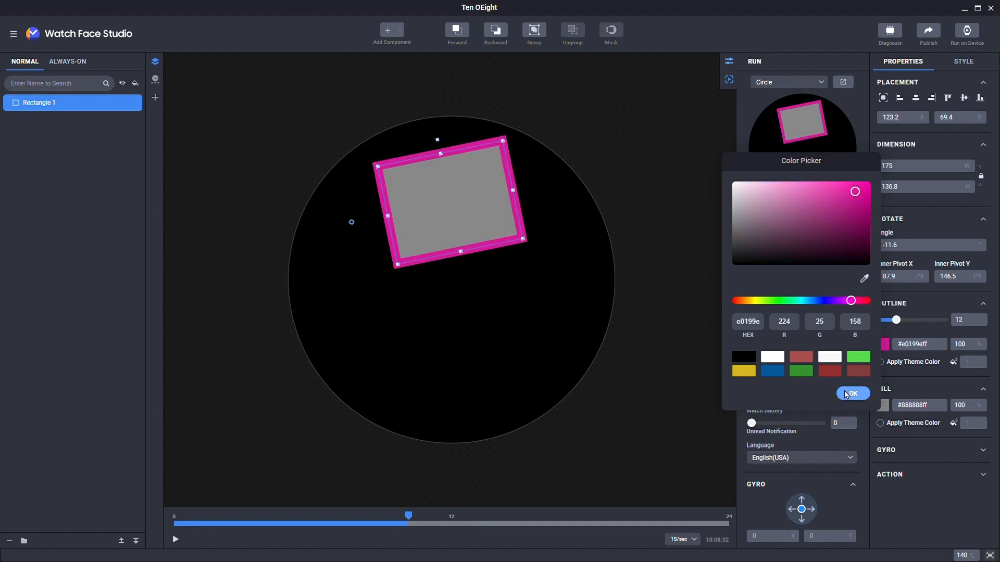
click(853, 393)
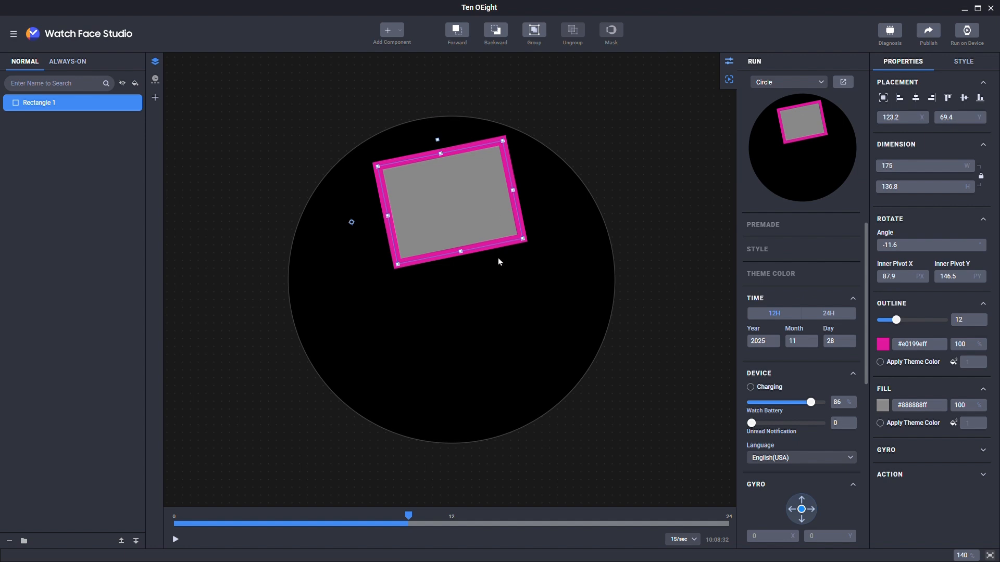
Step: Try the saved white, black and yellow swatches on the outline and reapply the saved pink #e0199e
click(879, 346)
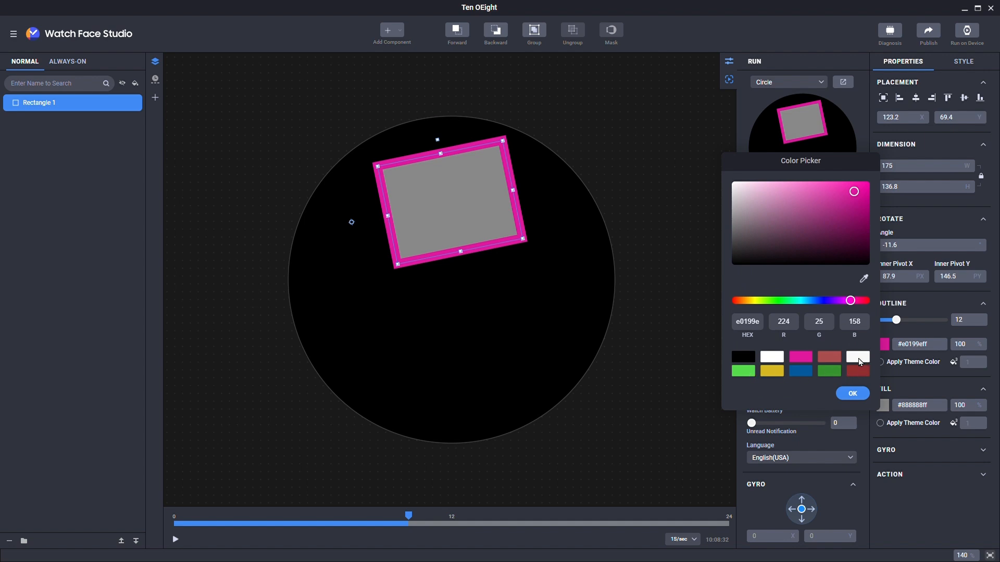
click(774, 361)
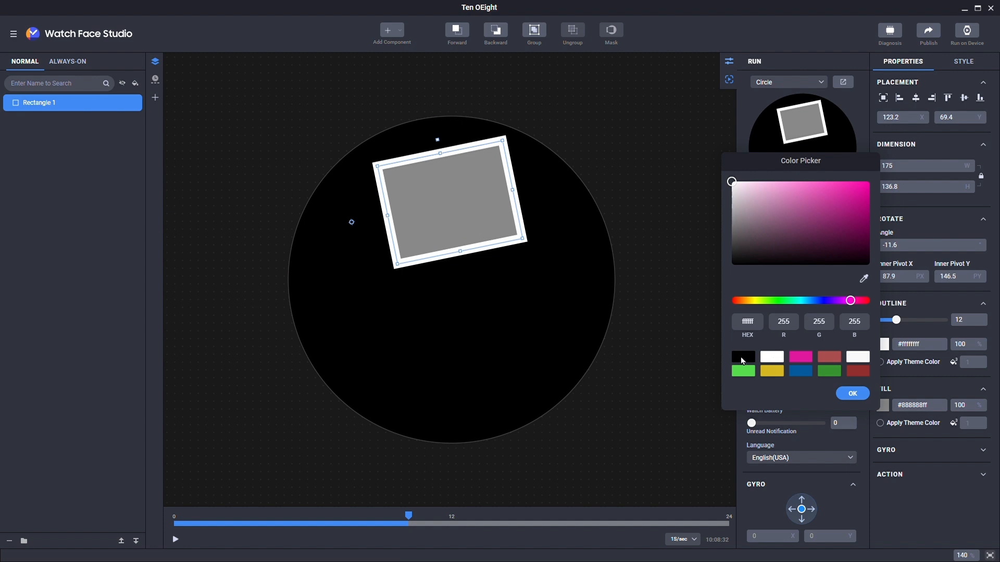
click(742, 358)
click(764, 373)
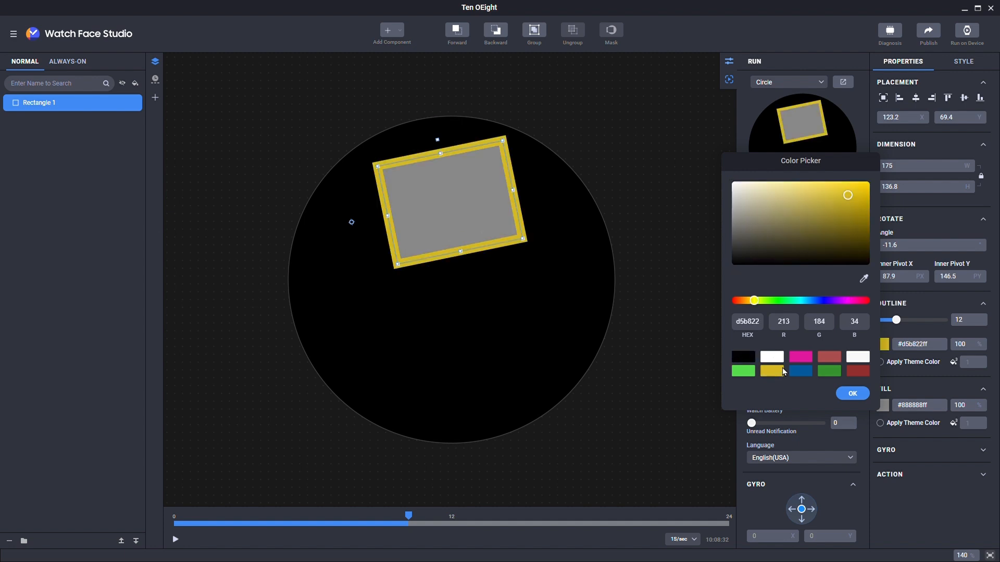
click(801, 360)
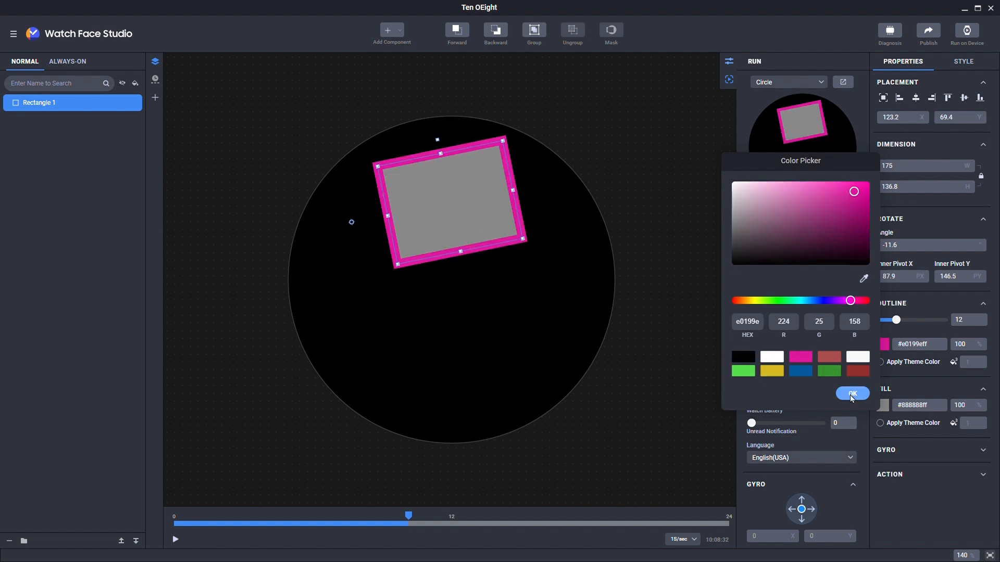
click(852, 394)
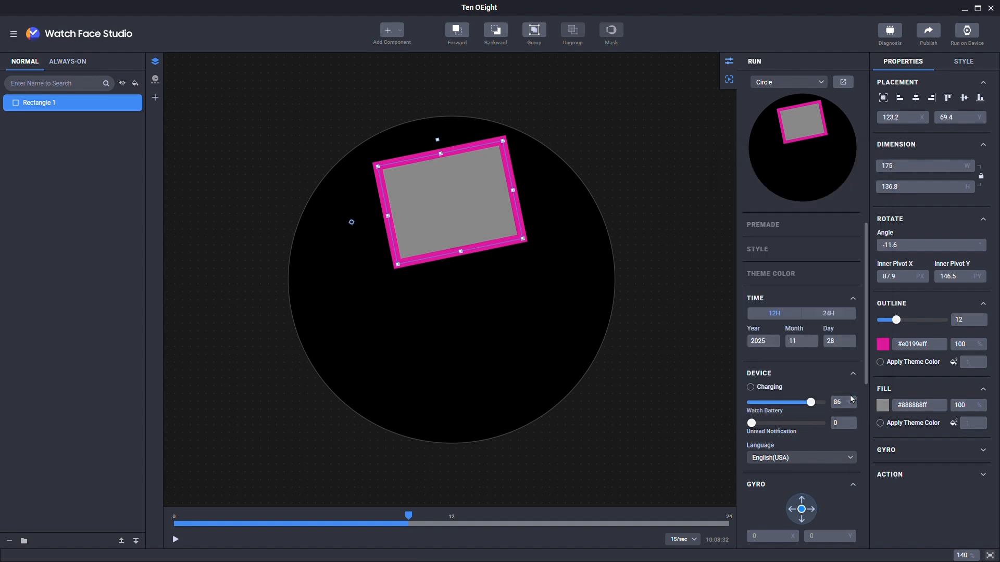
Step: Change the rectangle's fill to fully opaque green, #41cc2a, and deselect the shape
click(882, 405)
click(823, 195)
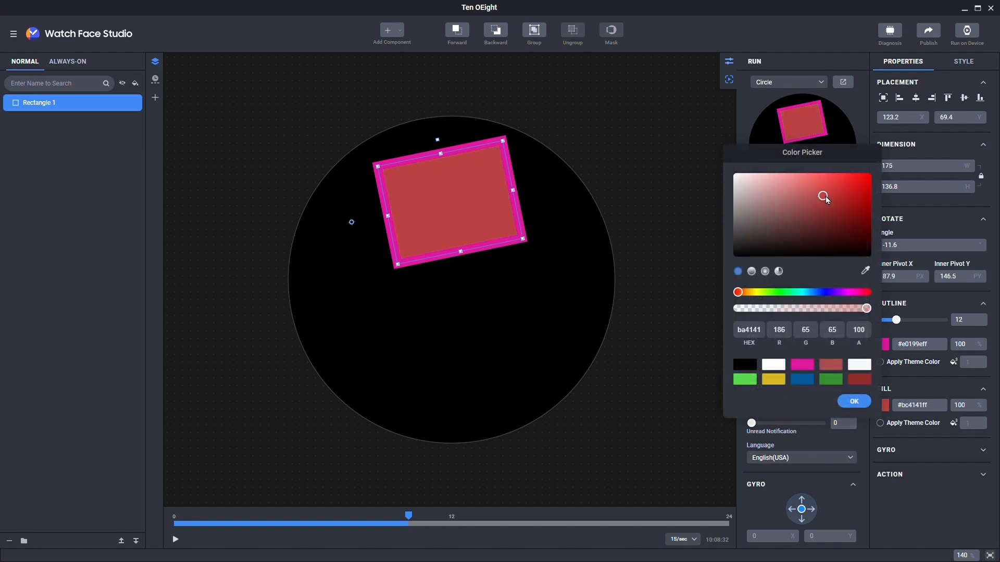
click(842, 190)
drag(746, 293, 777, 292)
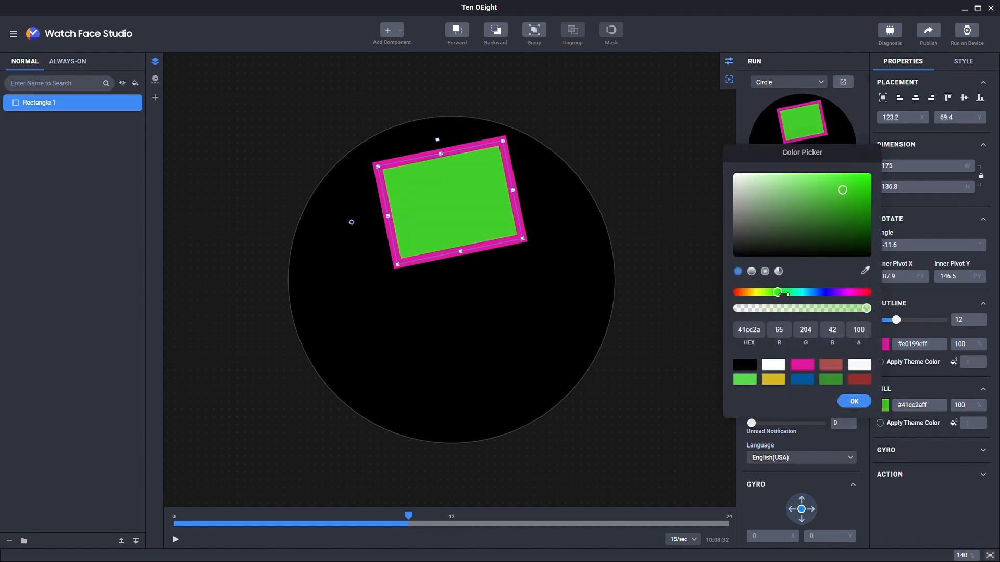
mouse_move(866, 308)
mouse_down()
mouse_move(784, 310)
mouse_move(870, 310)
mouse_up()
click(855, 402)
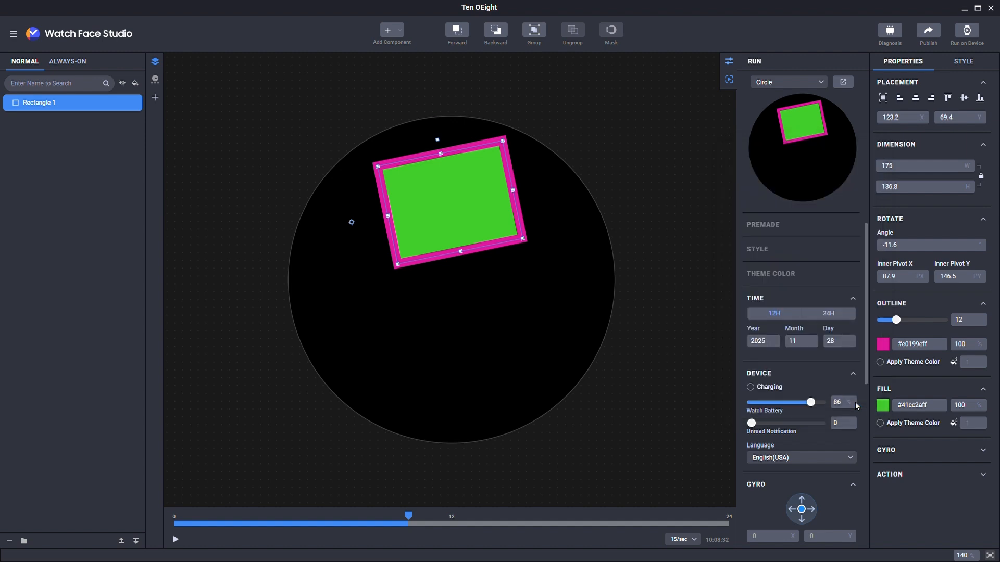
click(574, 237)
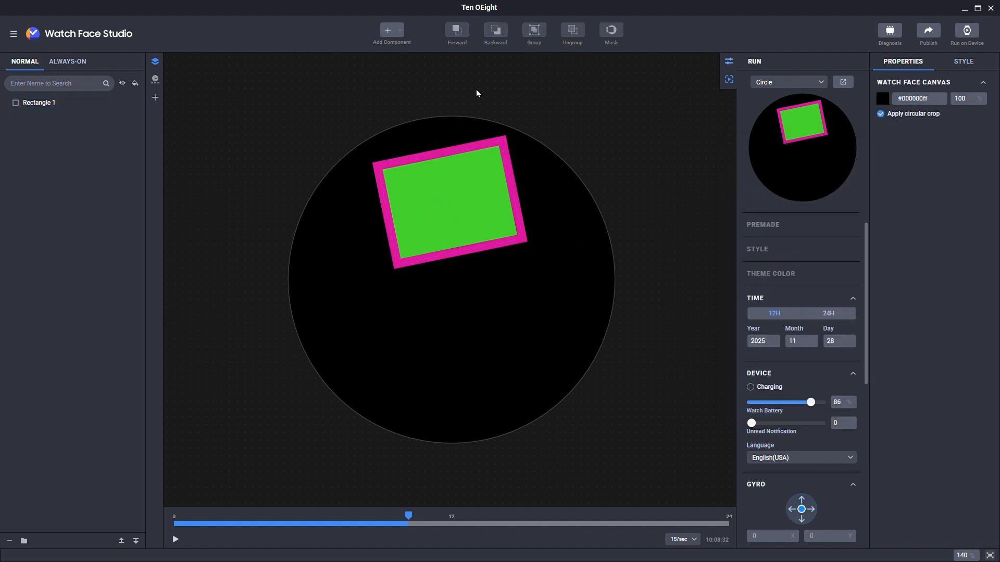
Step: Add an ellipse below and left of the green rectangle and stretch its height to about 135.7, keeping the width at 120
click(392, 29)
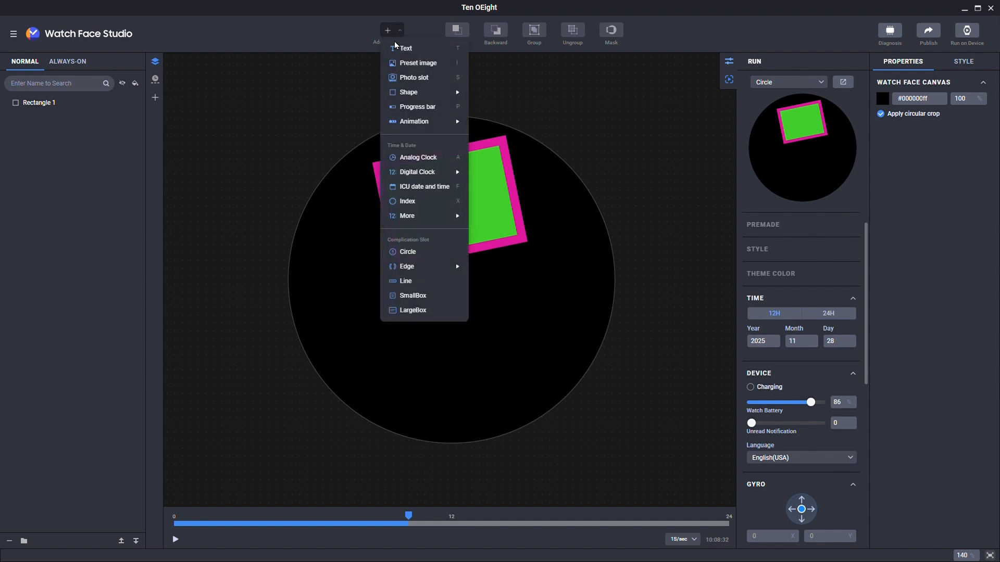
mouse_move(425, 92)
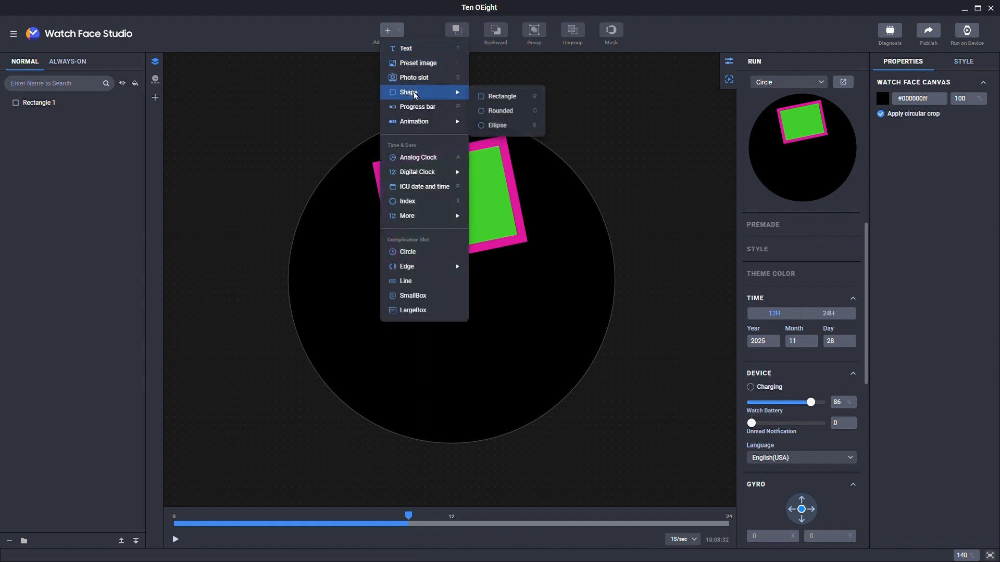
click(503, 126)
mouse_move(434, 356)
mouse_down()
mouse_move(415, 375)
mouse_move(431, 376)
mouse_up()
Step: Give the ellipse a red outline, #fb0a0a, 7 thick, and set its fill to white, #ffffff
drag(885, 324, 891, 321)
click(882, 344)
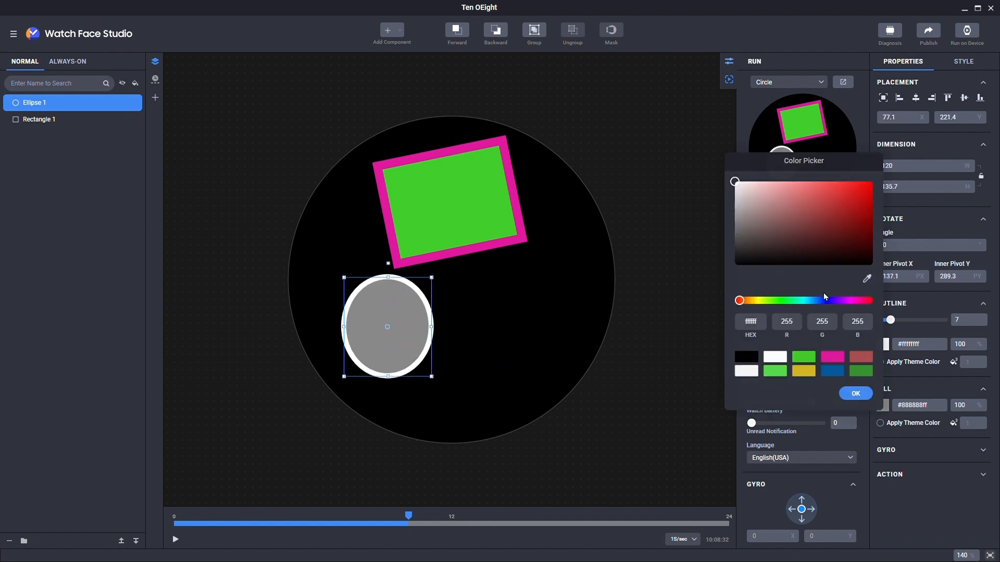
click(797, 365)
click(850, 401)
click(883, 405)
click(769, 364)
click(850, 401)
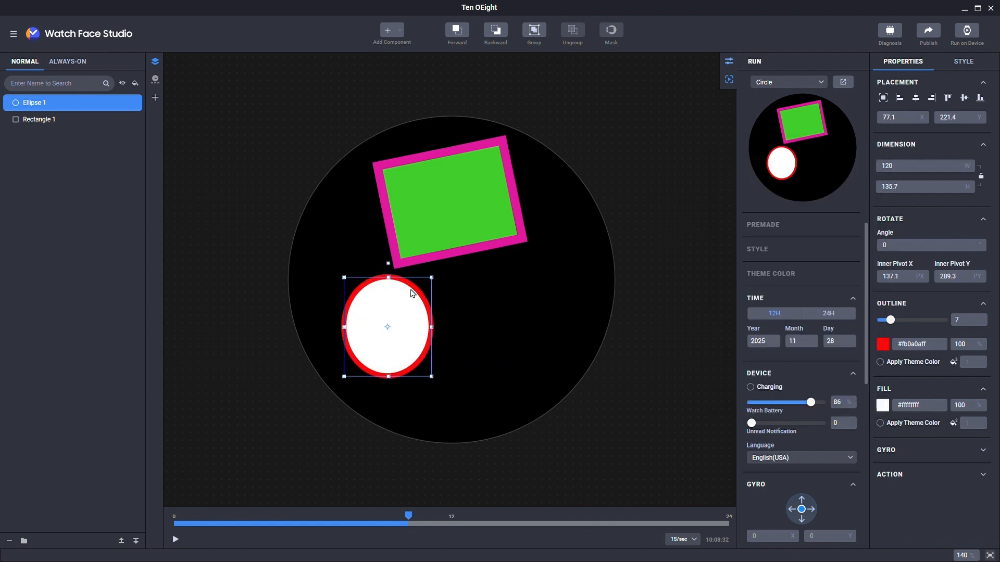
Step: Rotate the ellipse to about 17.9° and resize it with locked proportions to about 120.9 × 136.7, slightly lower and further left
drag(387, 264, 406, 267)
click(982, 177)
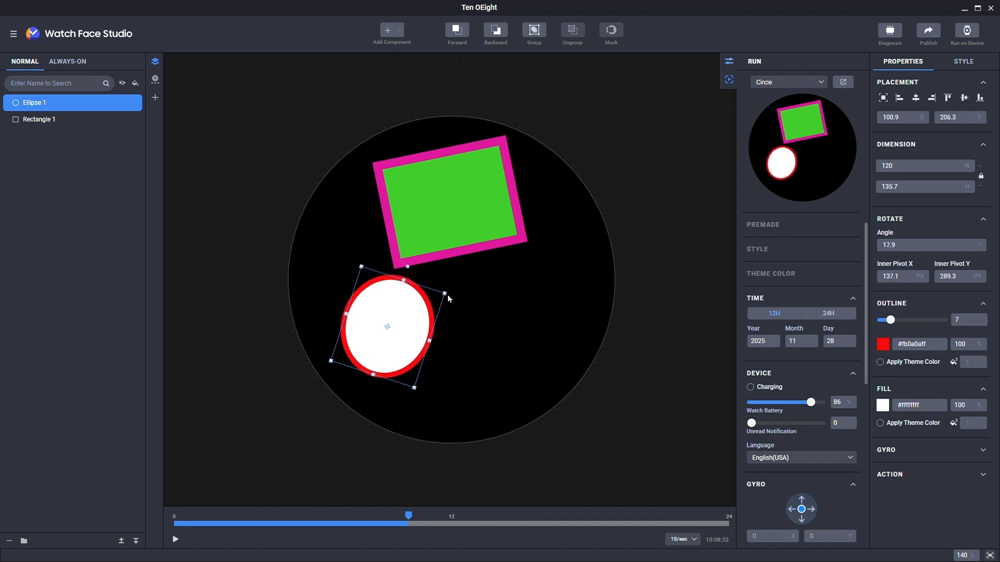
drag(445, 293, 397, 316)
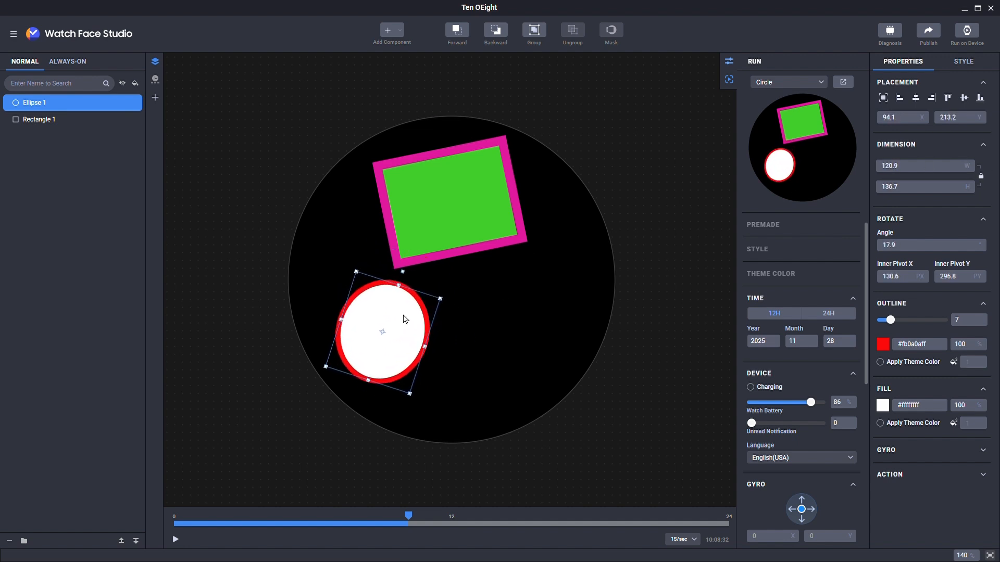
click(478, 313)
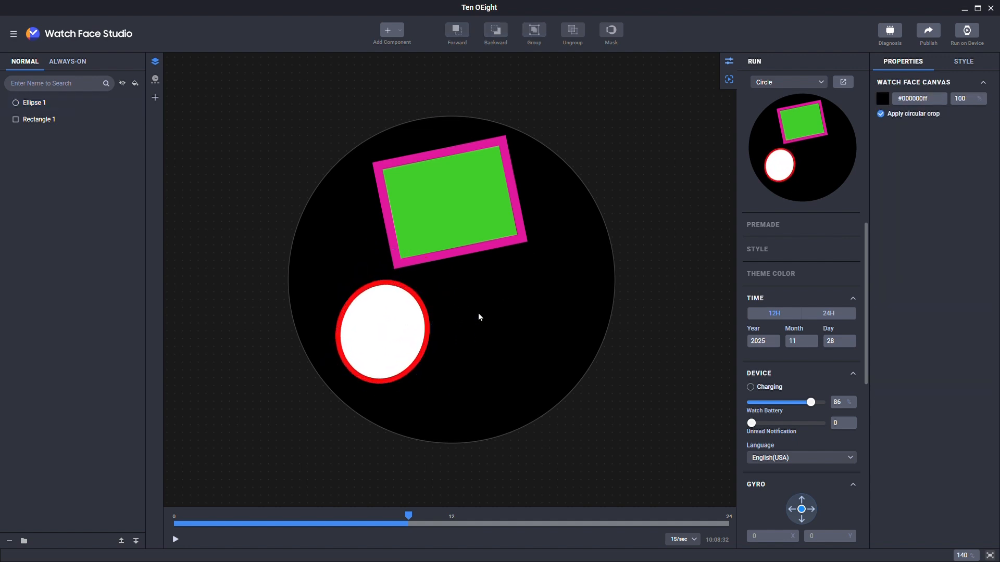
Step: Add a 150 × 100 rounded rectangle to the right of the ellipse and adjust its corner radius to about 40.8
click(389, 30)
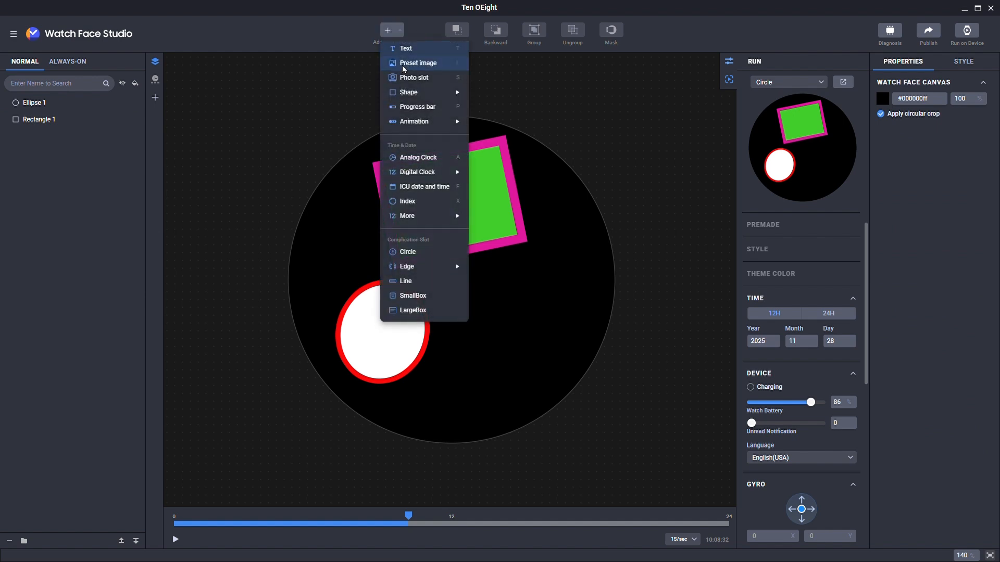
mouse_move(414, 93)
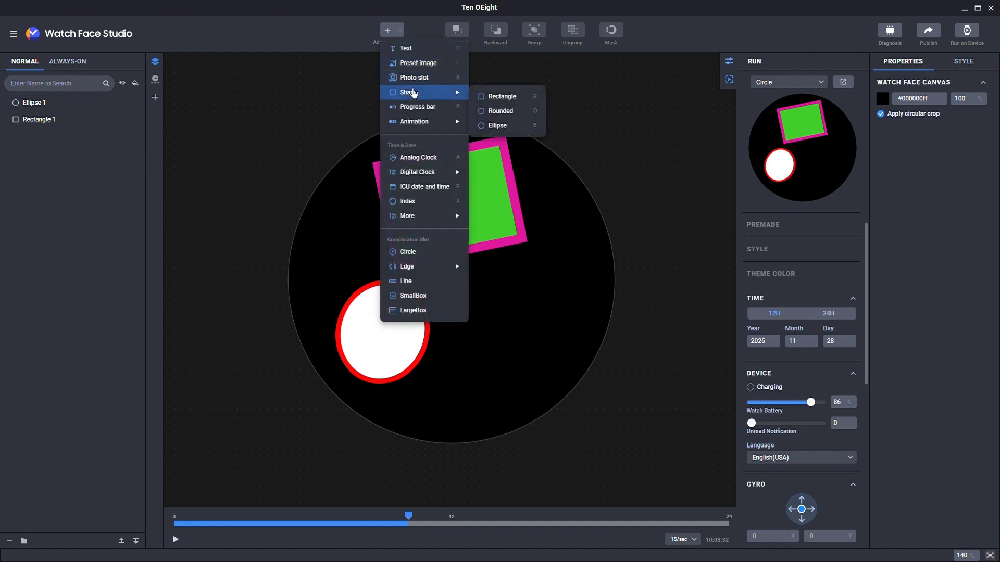
click(501, 111)
drag(479, 263, 531, 312)
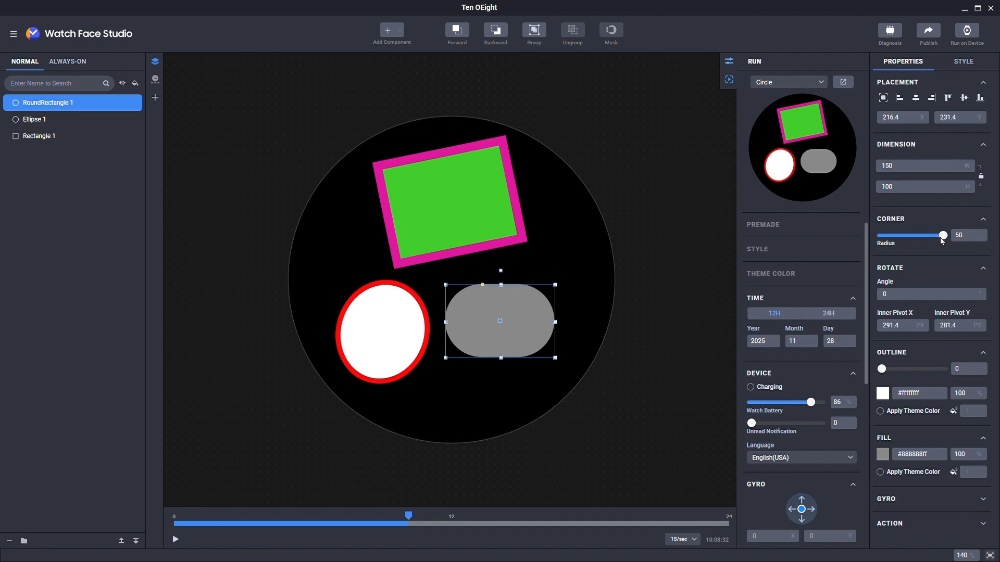
drag(943, 240, 914, 243)
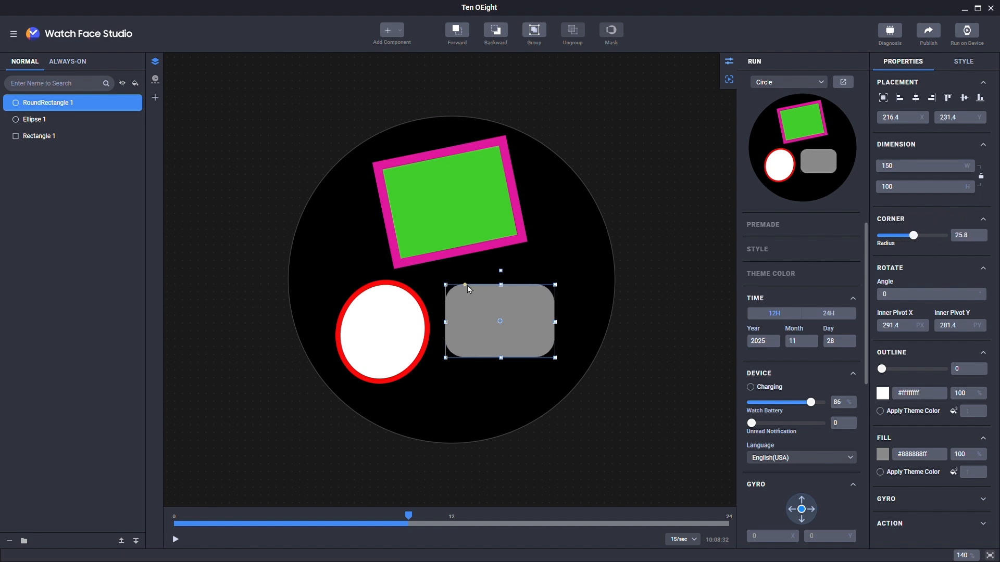
mouse_move(469, 286)
mouse_down()
mouse_move(447, 285)
mouse_move(480, 286)
mouse_up()
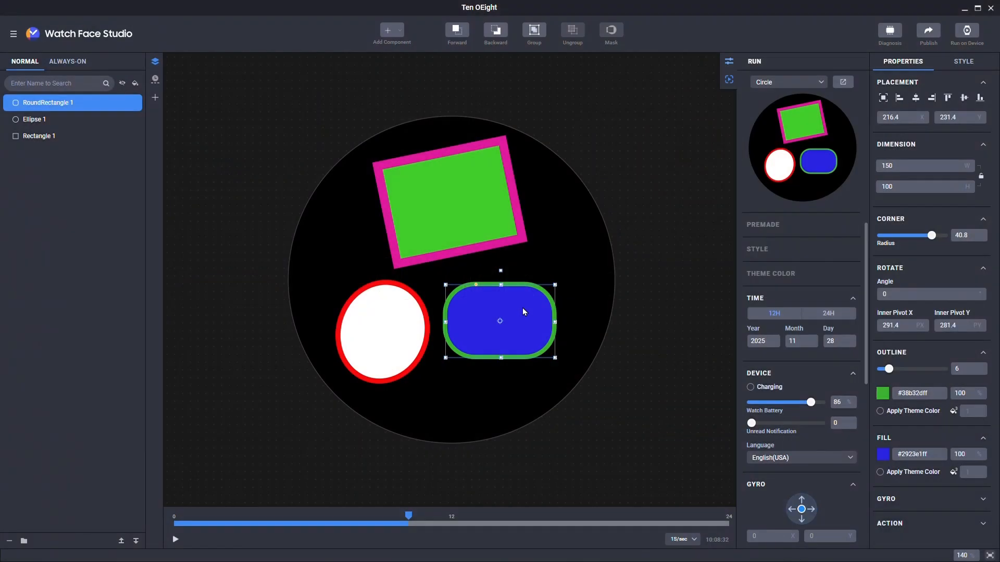
Step: Move the blue rounded rectangle right and slightly down to about X 240.7, Y 238.6, and deselect it
drag(523, 308, 538, 308)
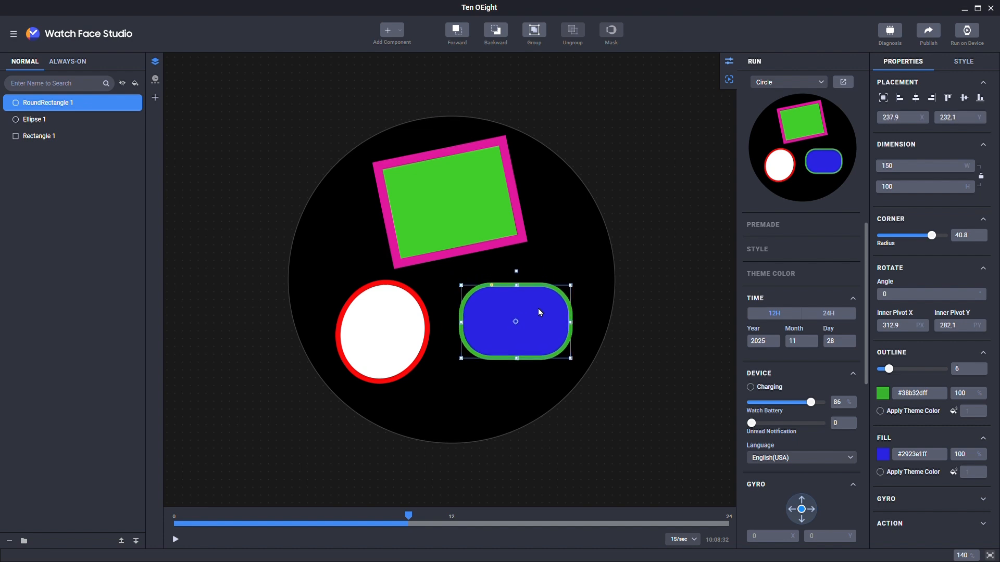
click(557, 269)
mouse_move(532, 316)
mouse_down()
mouse_move(524, 321)
mouse_move(536, 323)
mouse_up()
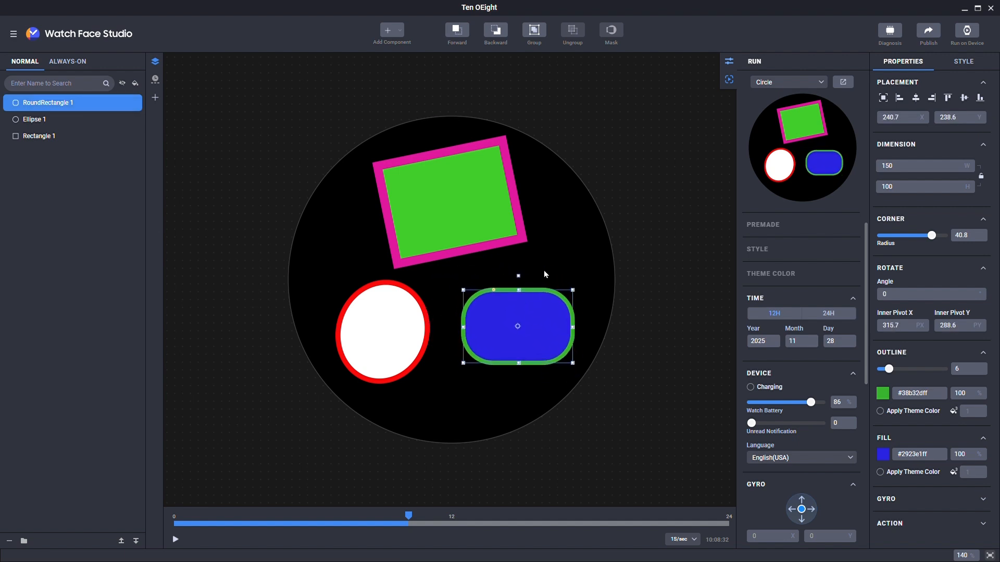
click(545, 271)
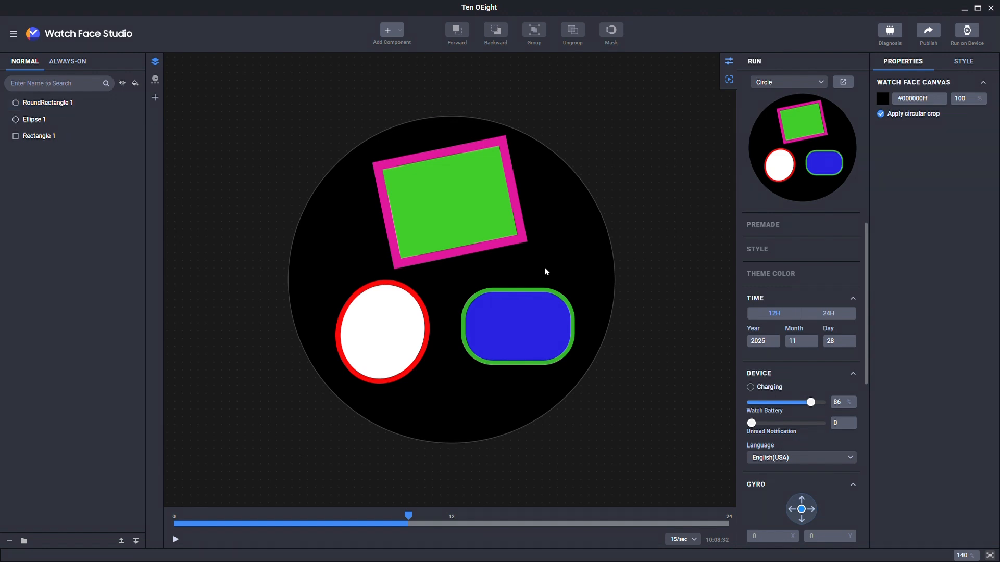
Step: Lock the rounded rectangle's layer and move the green rectangle to about X 138.2, Y 80.8
click(529, 317)
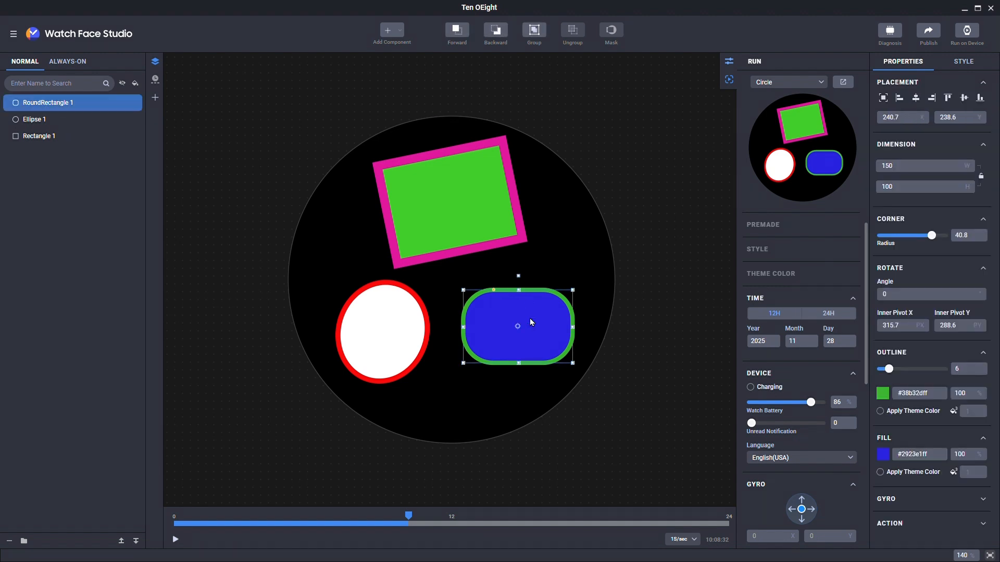
right_click(59, 106)
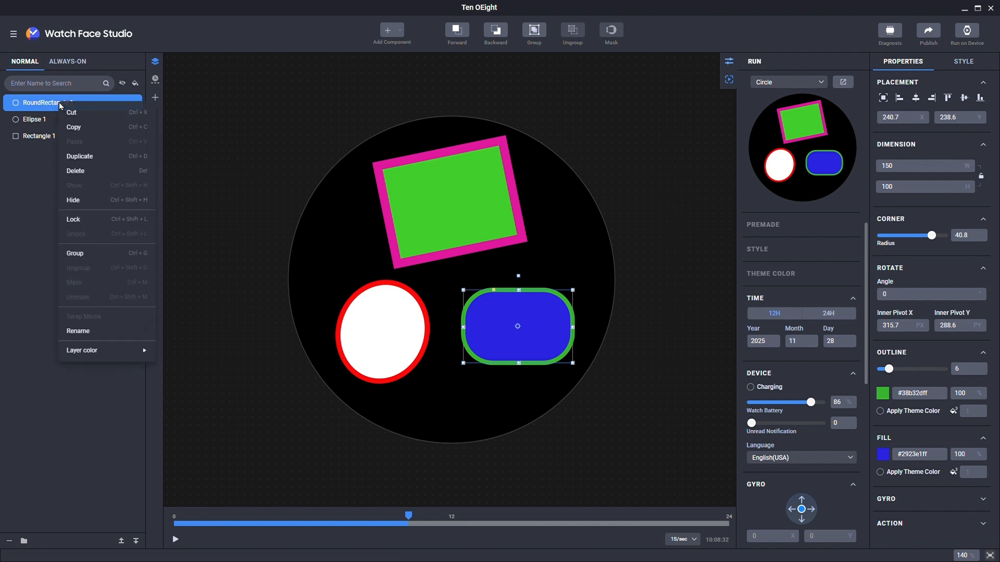
click(91, 219)
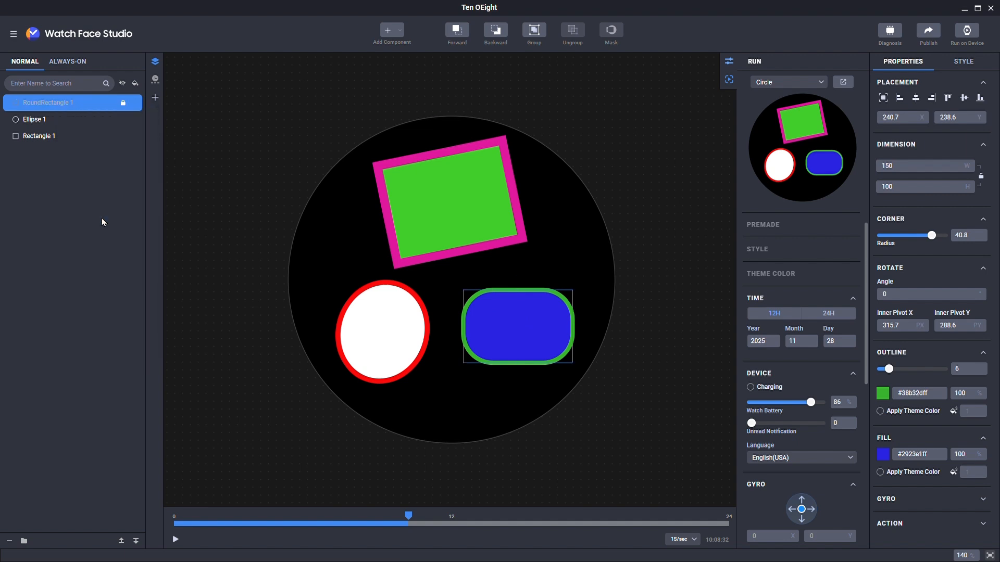
click(623, 334)
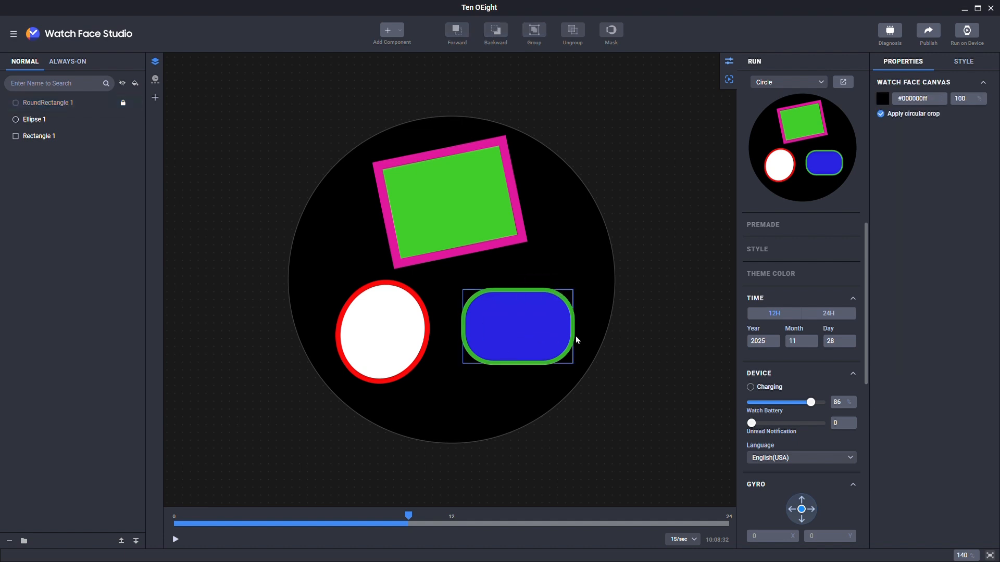
mouse_move(486, 203)
mouse_down()
mouse_move(526, 213)
mouse_move(497, 211)
mouse_up()
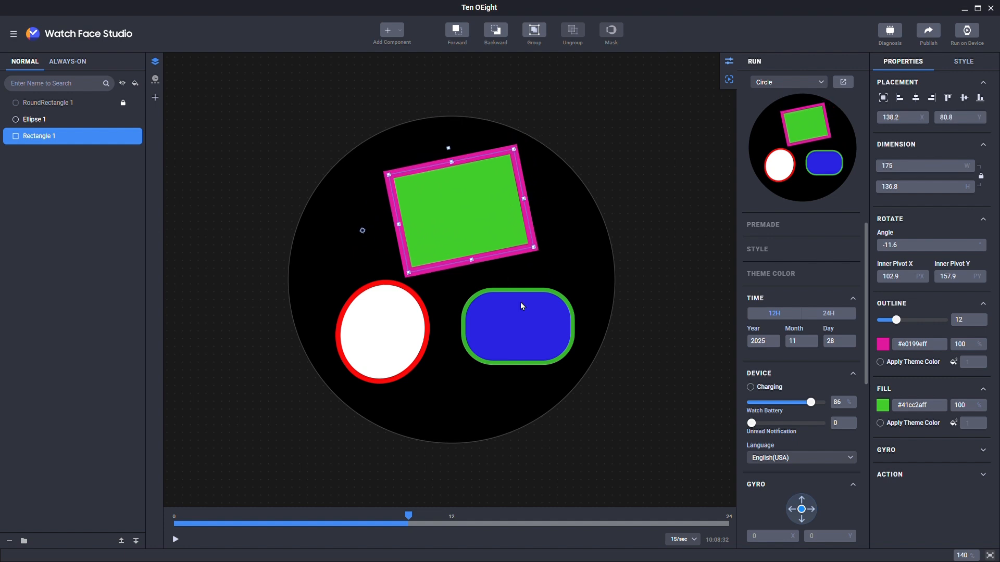
click(520, 306)
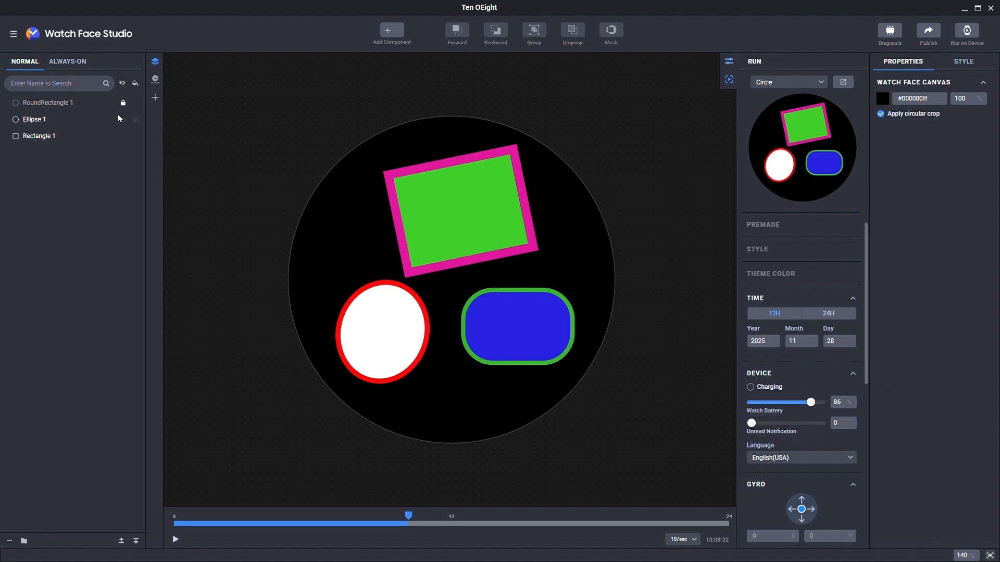
Step: Unlock the rounded rectangle's layer and nudge the shape slightly up and to the right
click(79, 102)
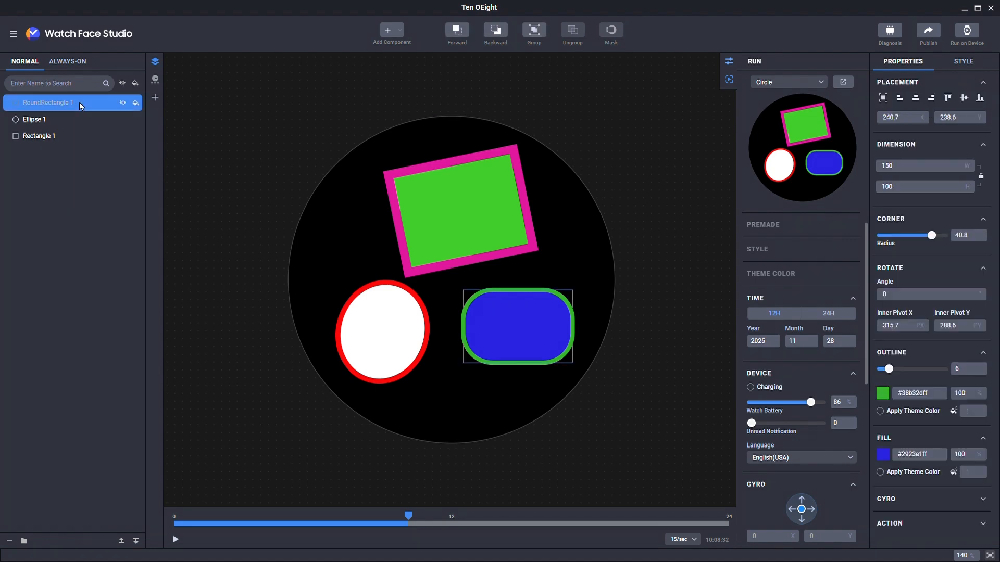
right_click(79, 102)
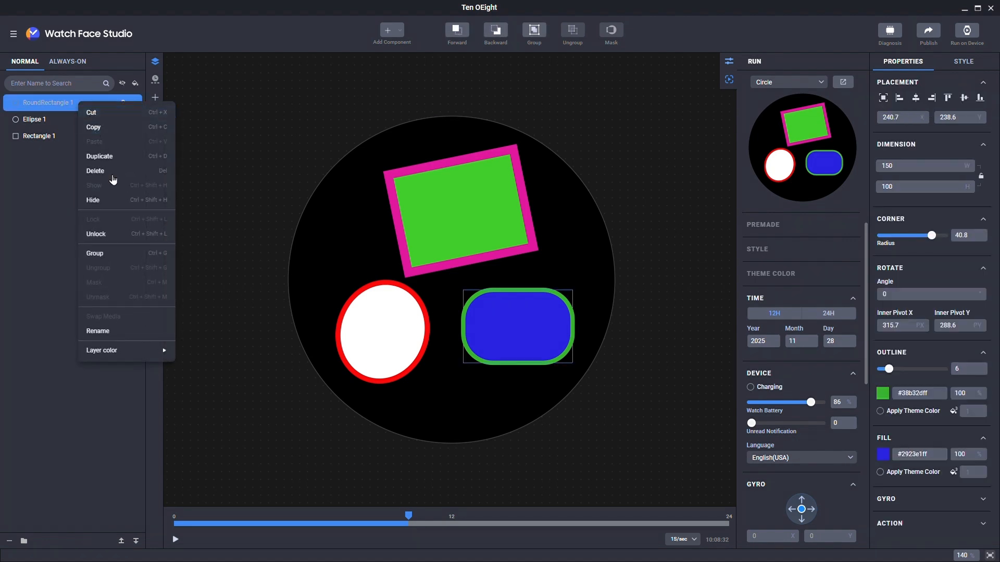
click(121, 235)
drag(532, 317, 523, 306)
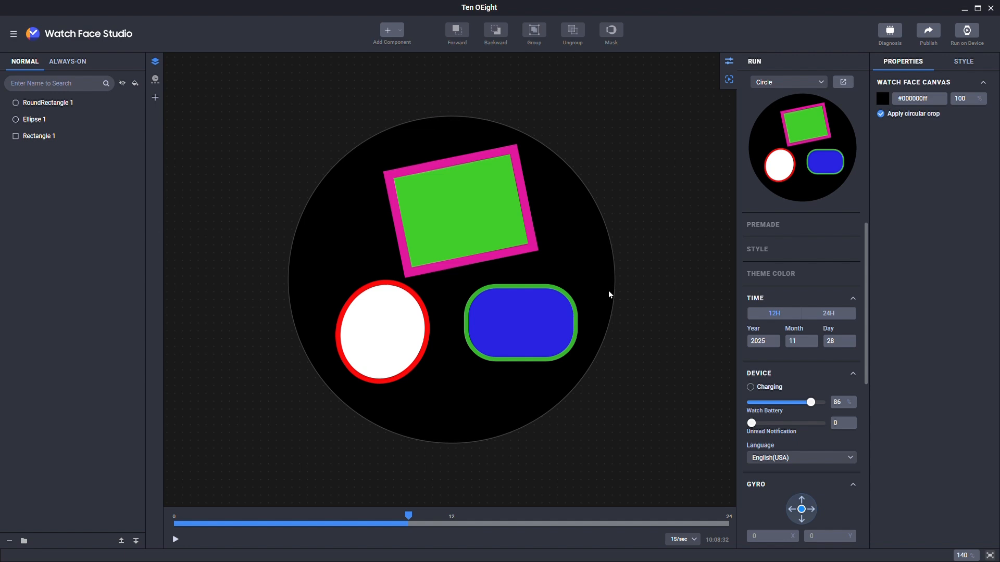
Step: Add a theme color palette using green, #64ca42
click(967, 63)
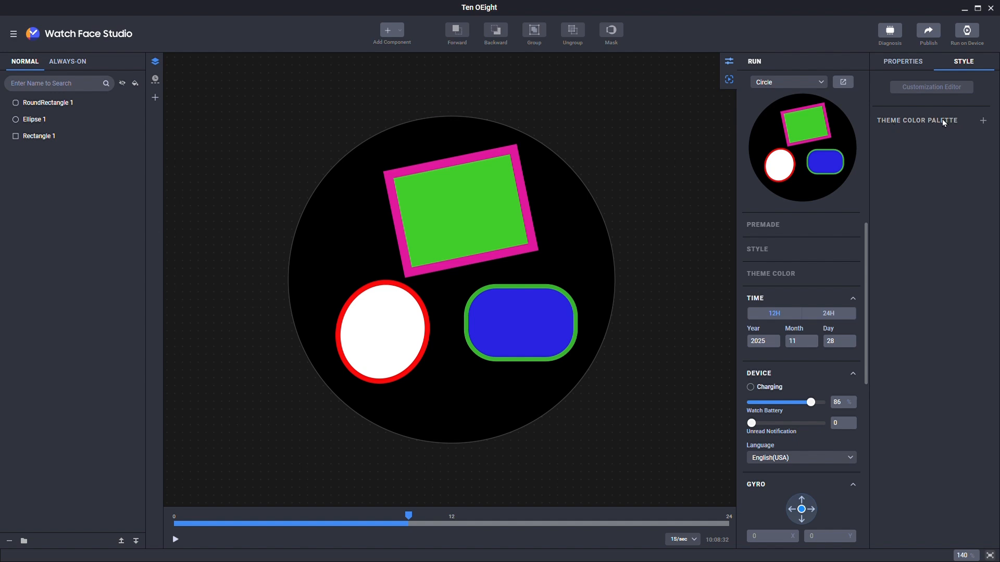
click(983, 122)
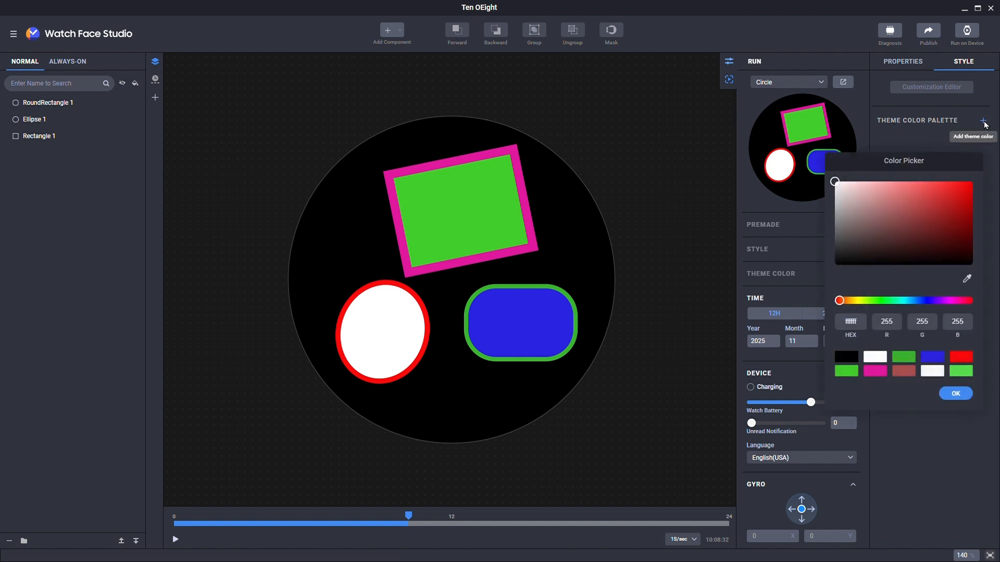
click(877, 300)
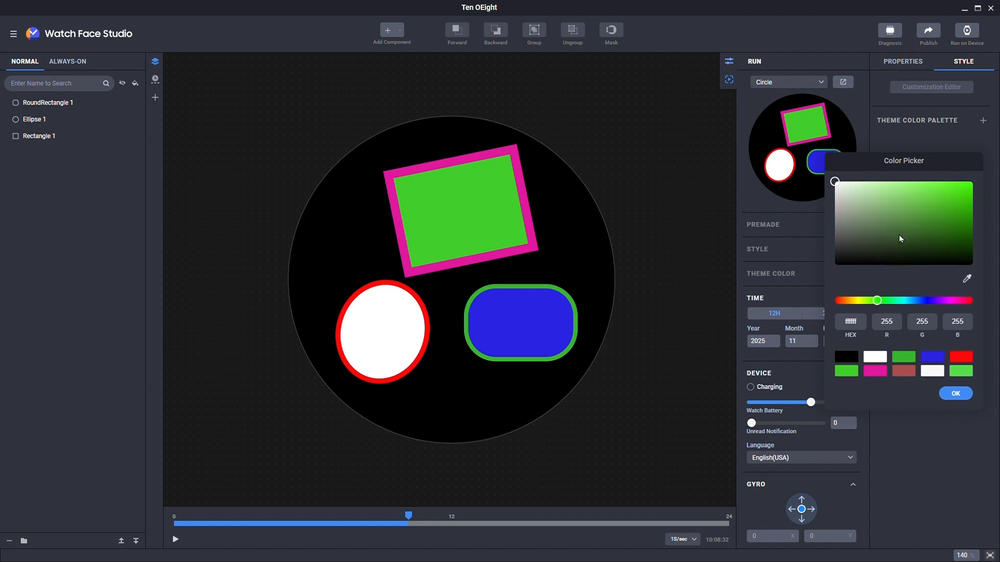
click(927, 199)
click(955, 394)
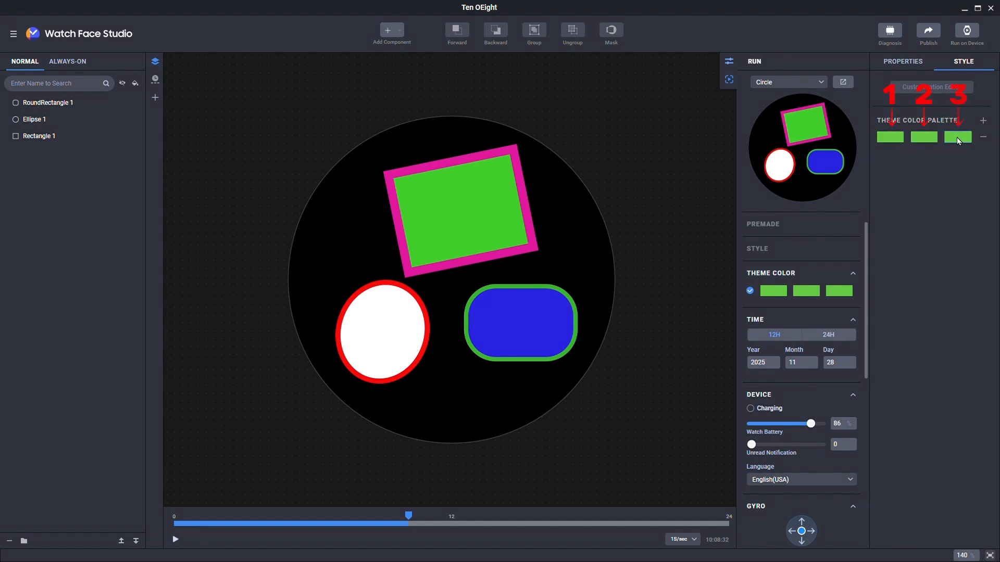
Step: Change the first theme palette's second color to light blue and its third color to dark purple, #362260
click(918, 138)
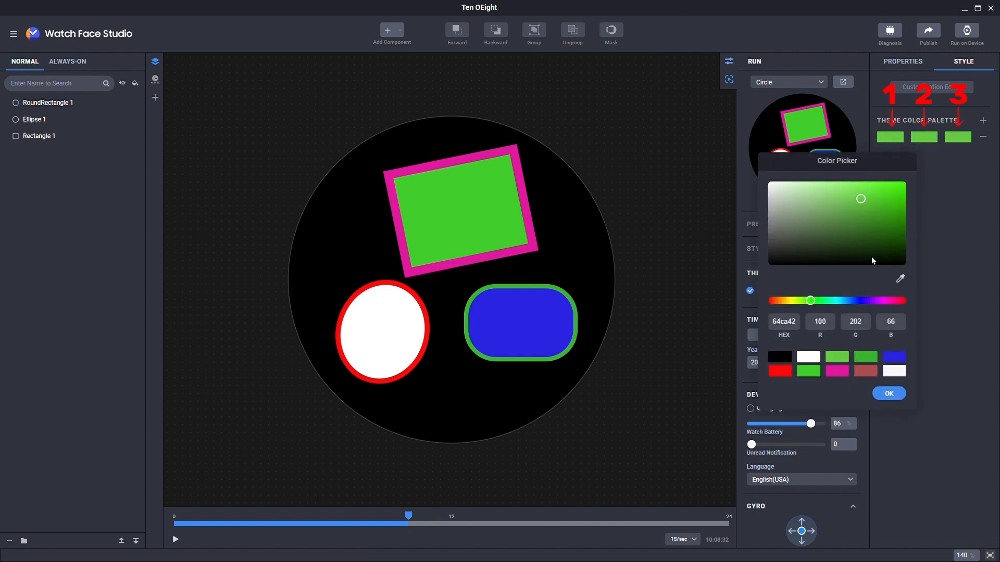
drag(812, 300, 846, 301)
click(888, 393)
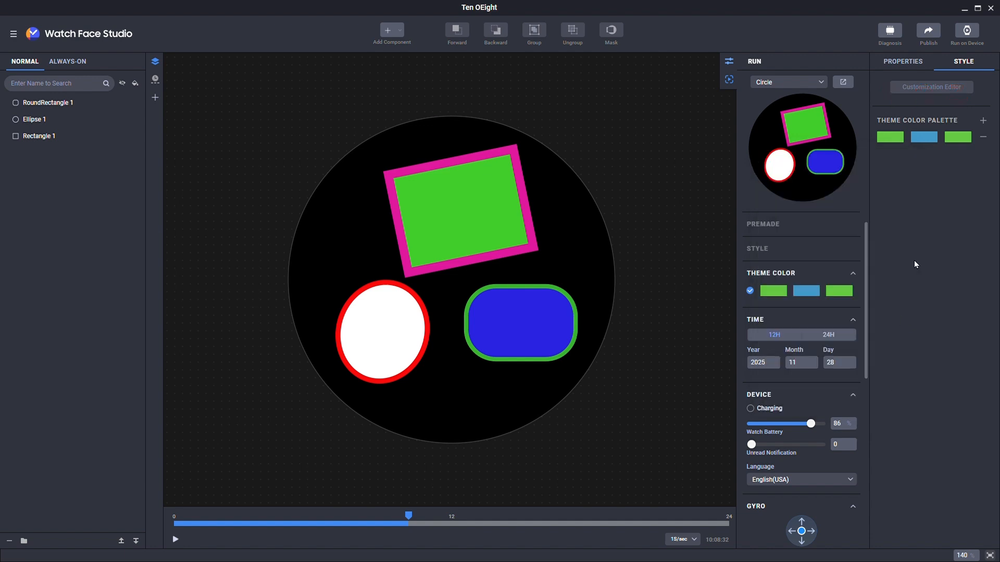
click(955, 137)
drag(898, 201, 894, 233)
drag(871, 300, 903, 300)
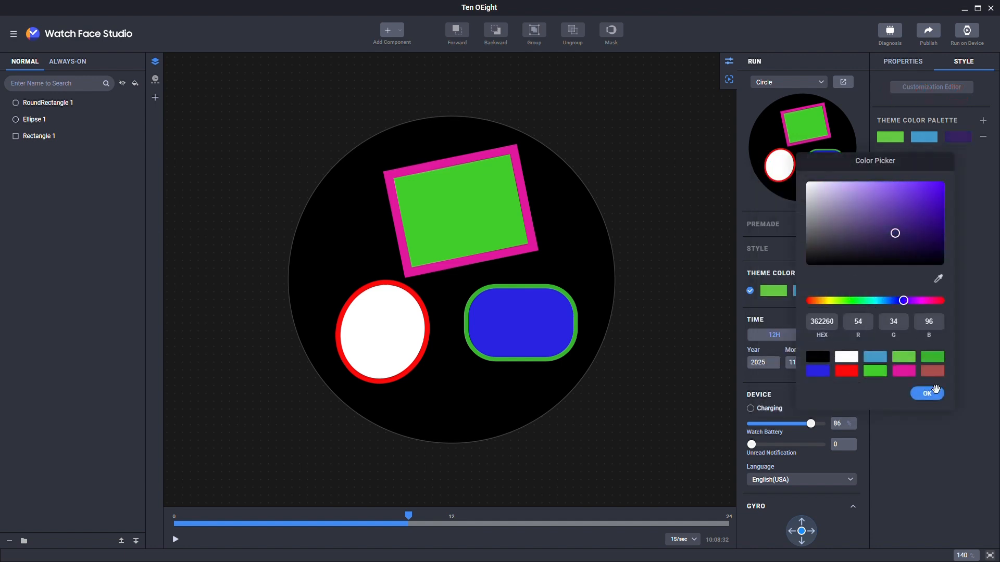
click(932, 393)
Step: Add a second theme color palette and set its first color to off-white
click(983, 120)
click(937, 393)
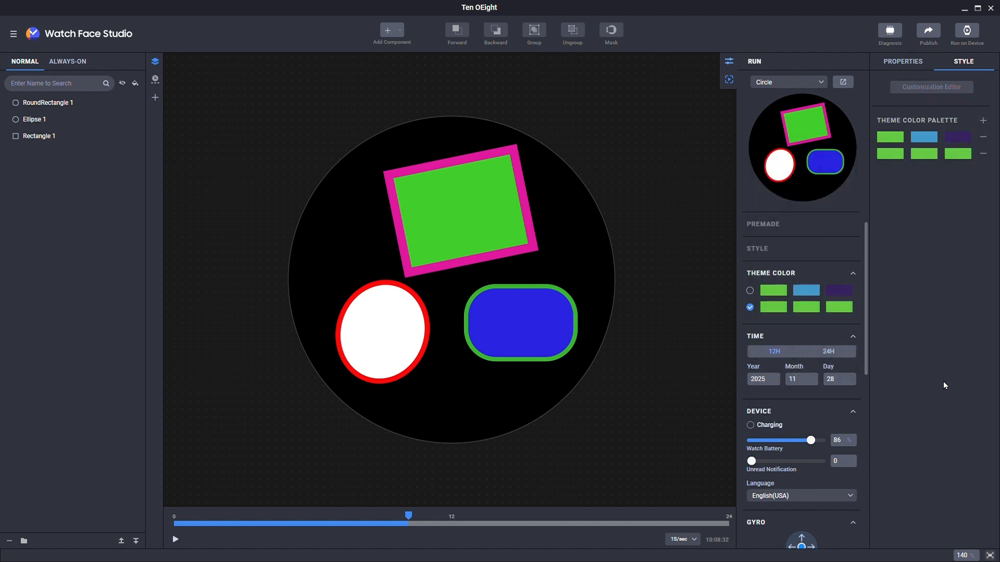
click(890, 154)
drag(770, 195, 750, 185)
click(768, 301)
click(861, 393)
Step: Change the second theme palette's second color to navy blue and its third color to light orange
click(924, 153)
click(843, 227)
click(860, 300)
click(888, 393)
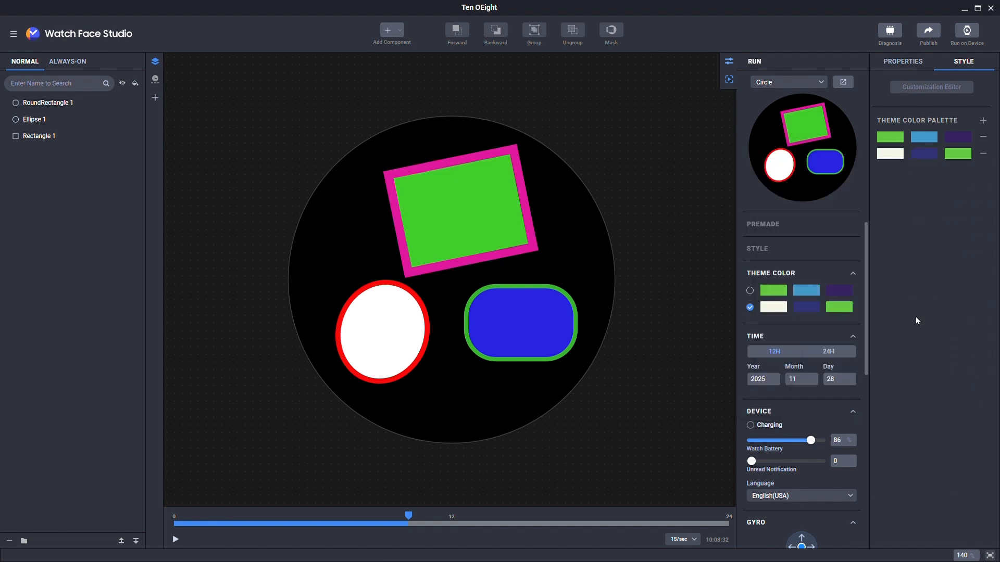
click(957, 153)
drag(828, 194, 866, 190)
click(821, 301)
click(928, 393)
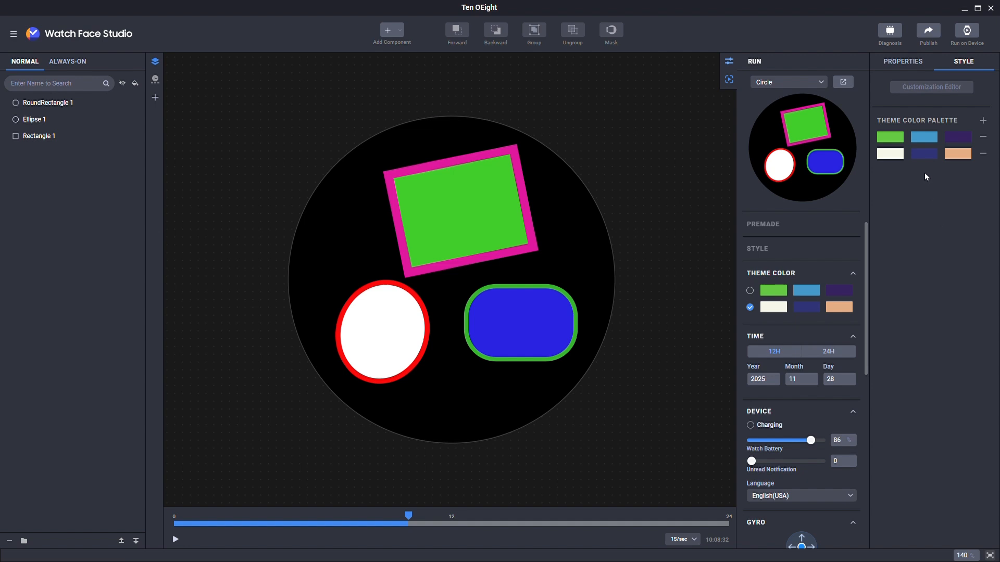
drag(940, 157, 940, 133)
click(406, 298)
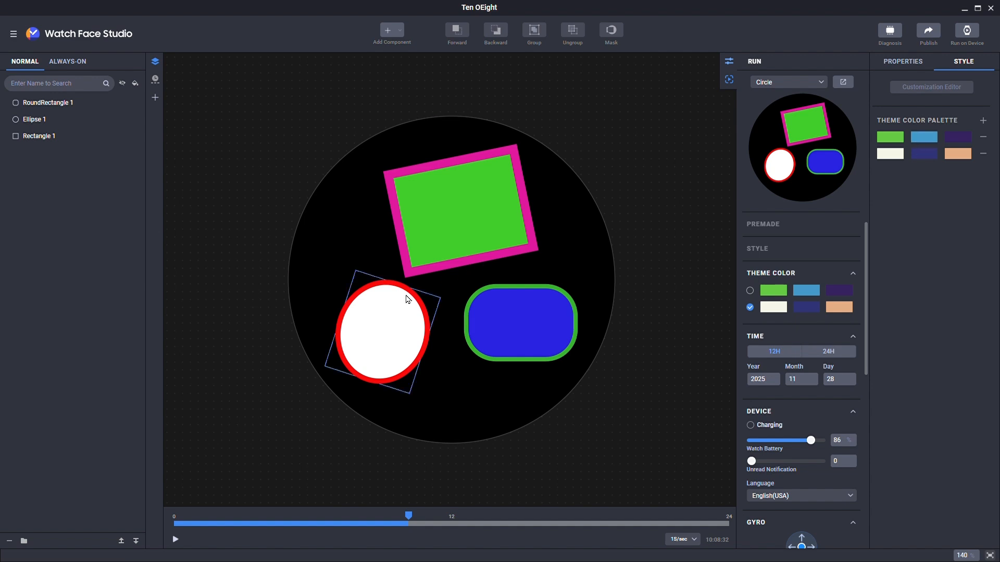
Step: Apply a theme color to the ellipse's fill, trying color 2 and settling on color 3
click(391, 328)
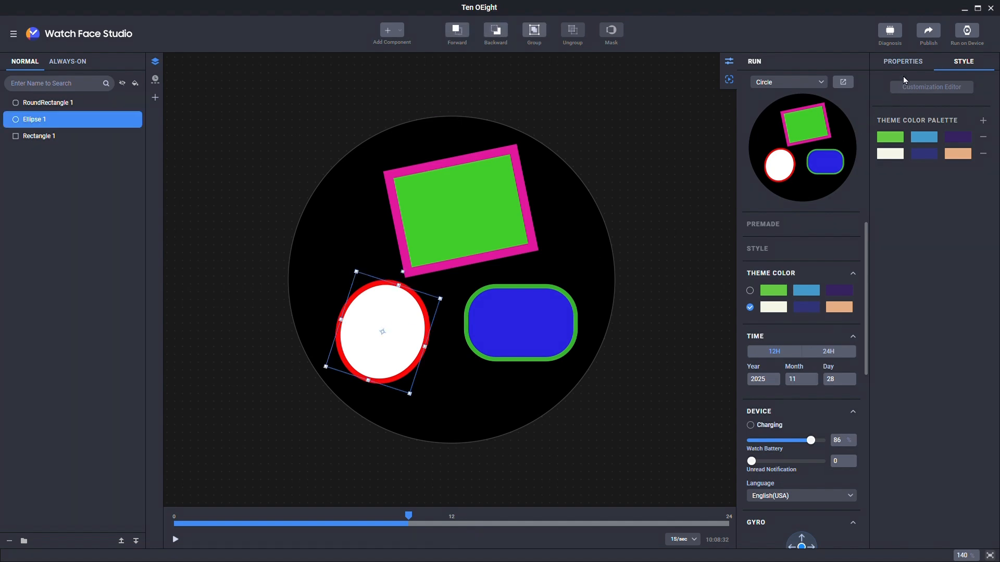
click(908, 64)
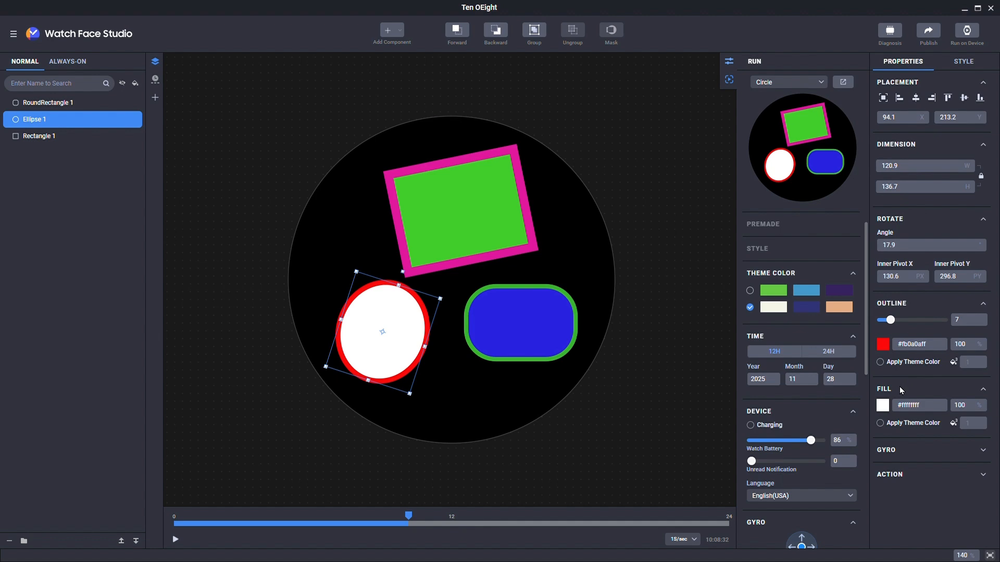
click(880, 423)
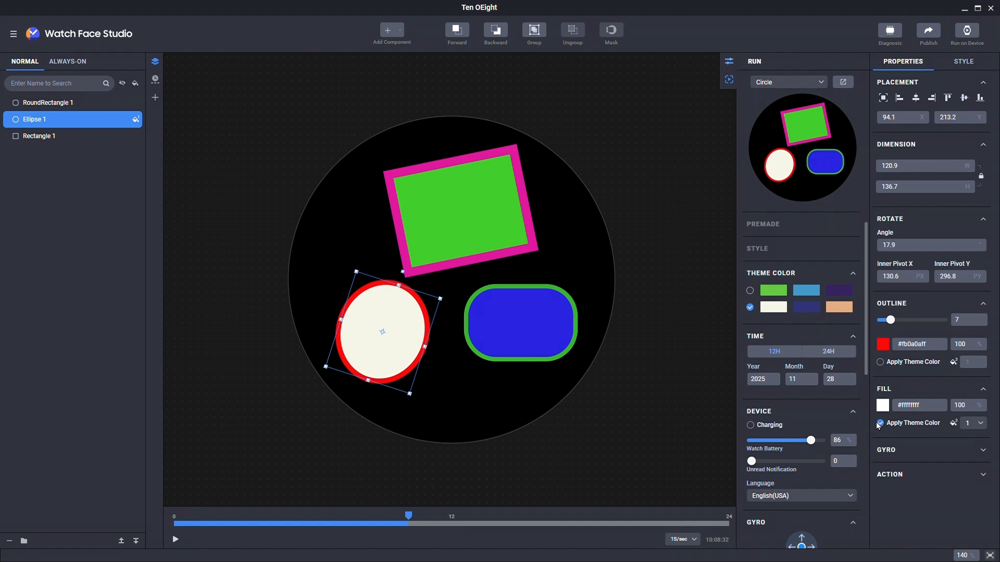
click(977, 424)
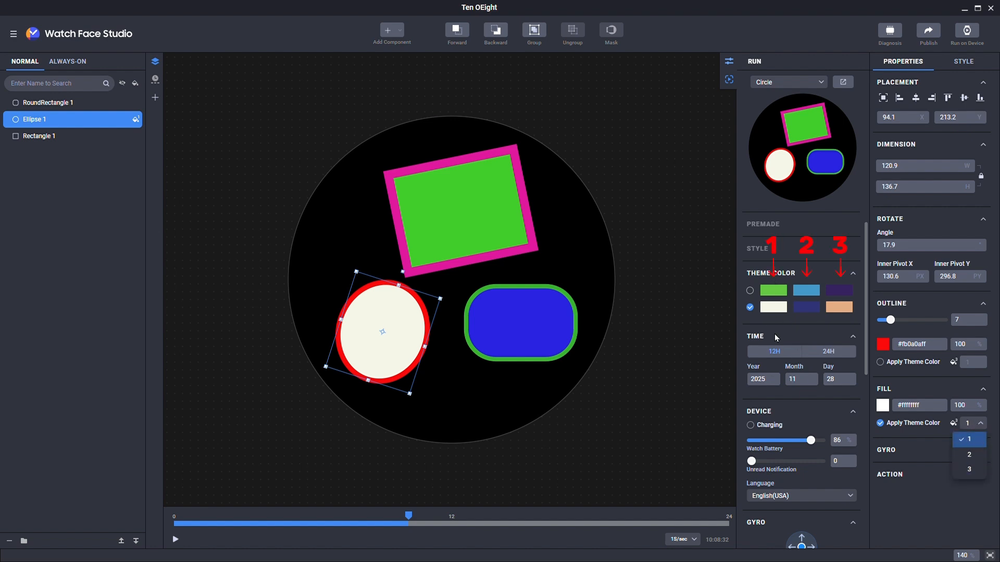
click(969, 455)
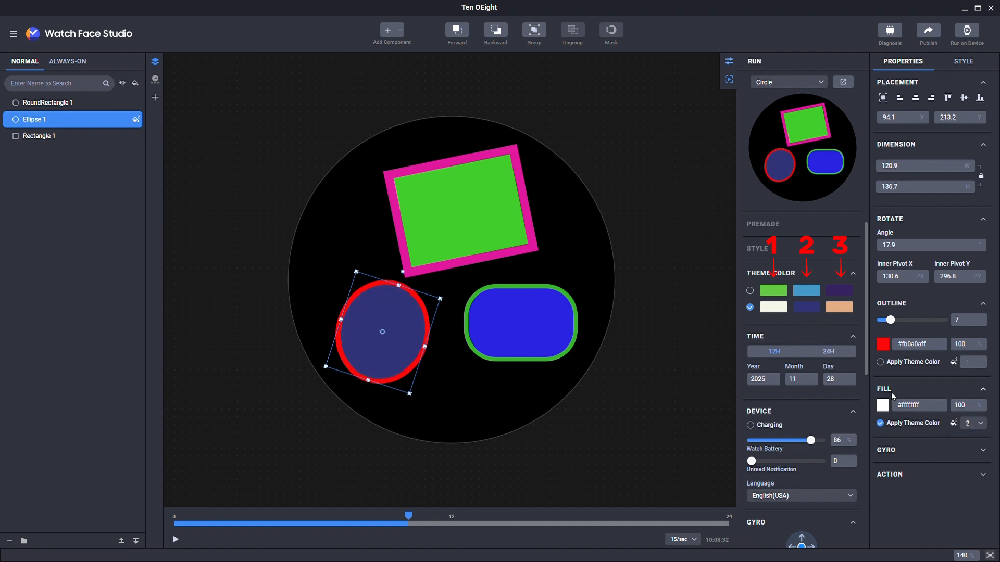
click(971, 422)
click(969, 471)
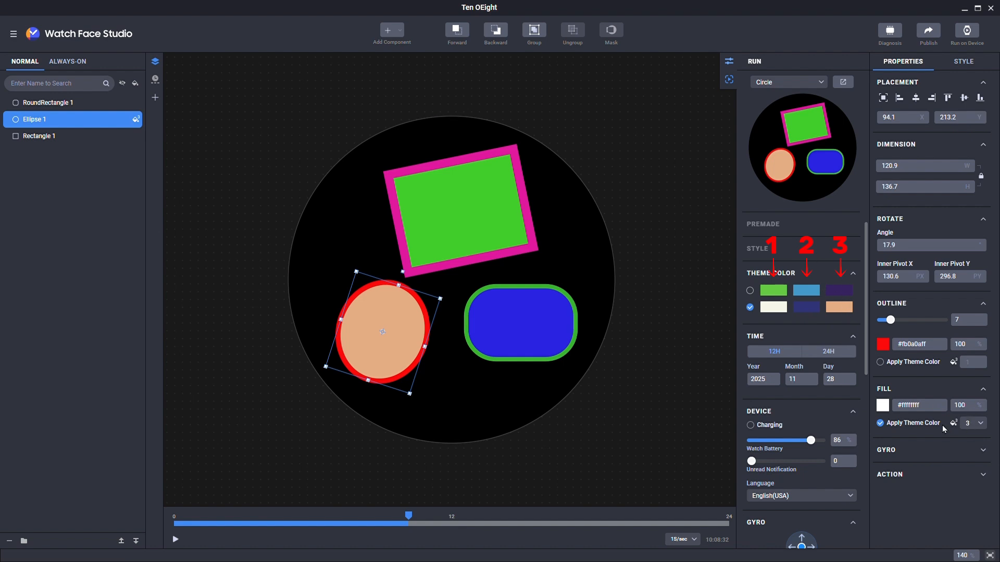
Step: Apply theme color 3 to the rounded rectangle's fill
click(507, 327)
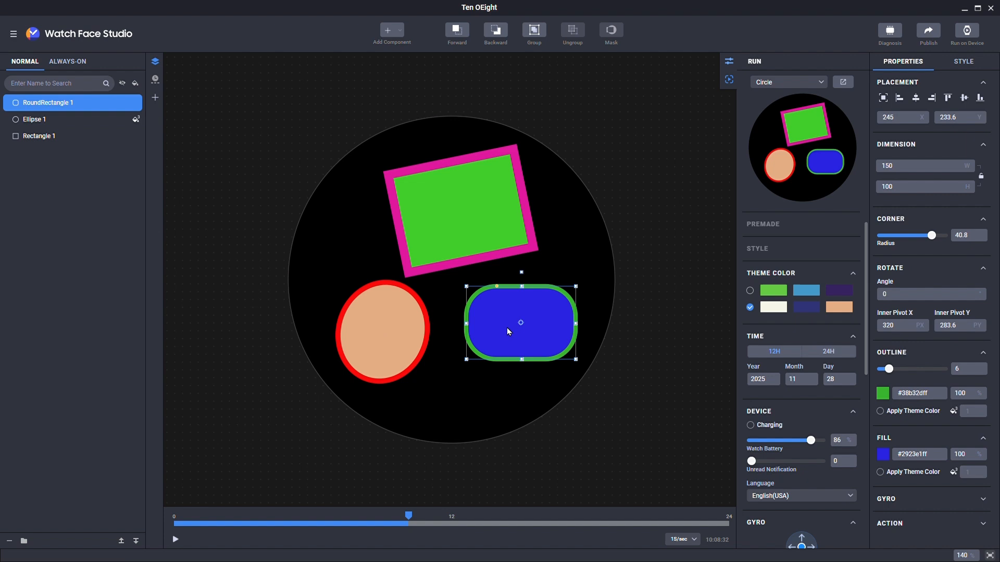
click(880, 471)
click(966, 474)
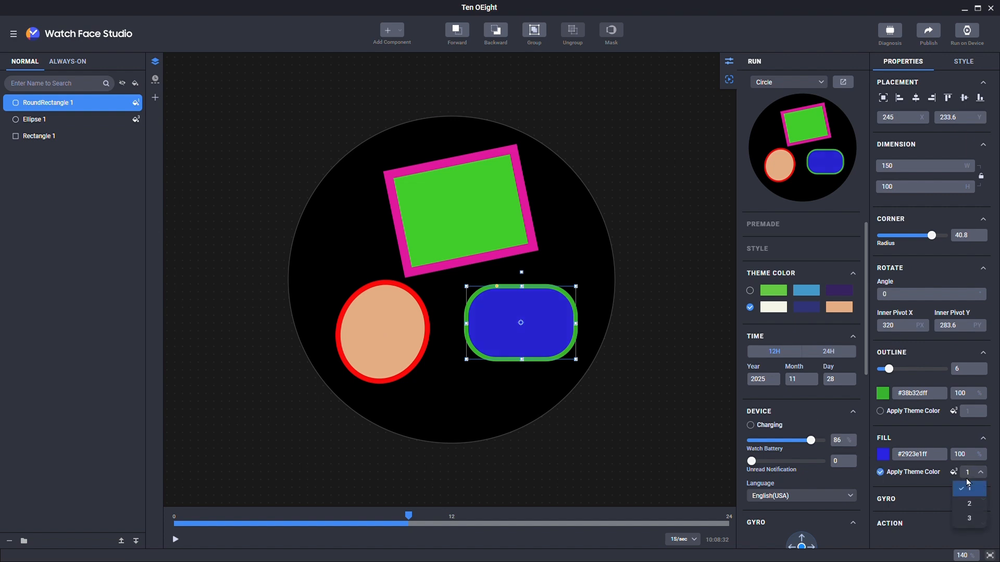
click(968, 519)
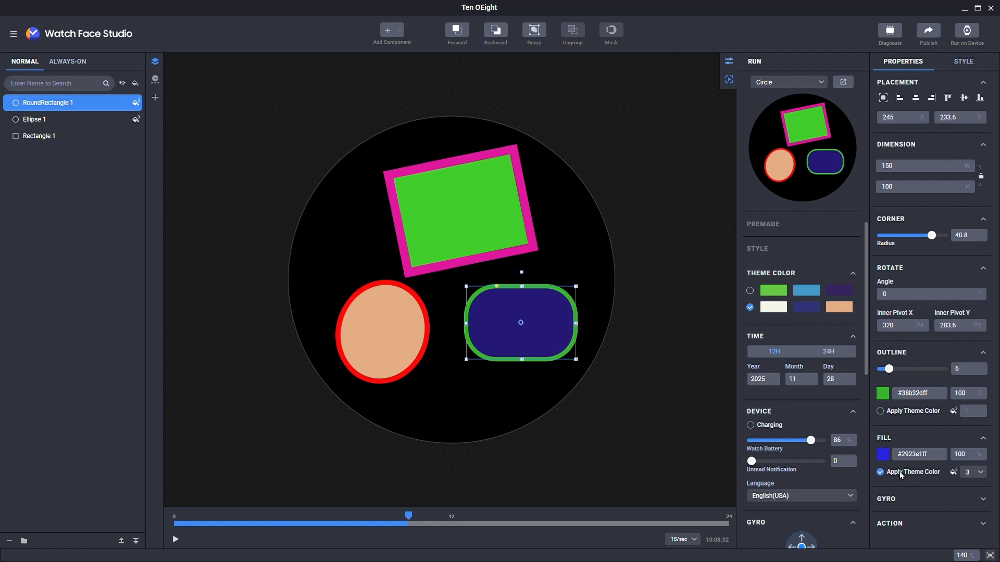
Step: Change the rounded rectangle's base fill color, trying magenta and settling on white
click(883, 454)
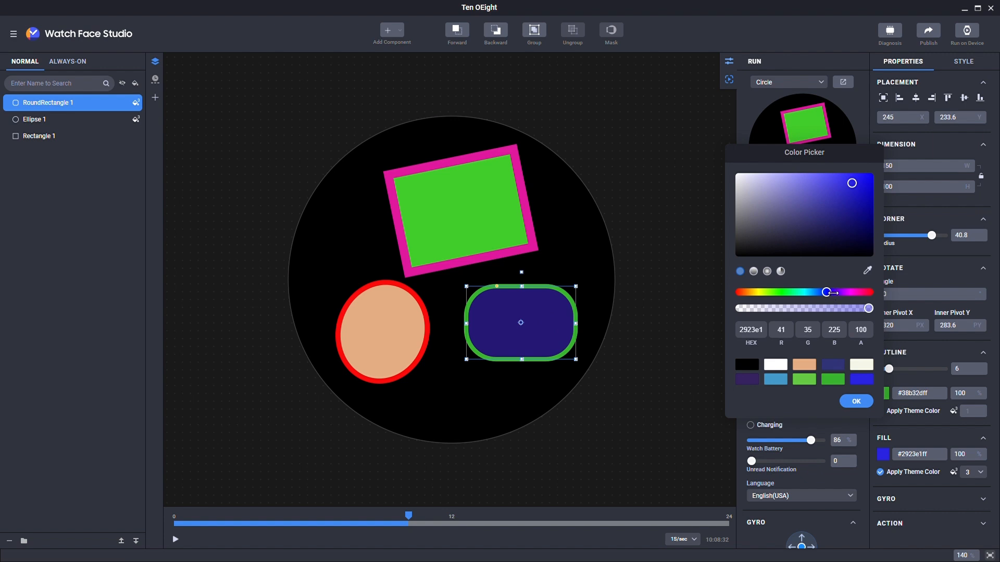
drag(827, 292, 850, 292)
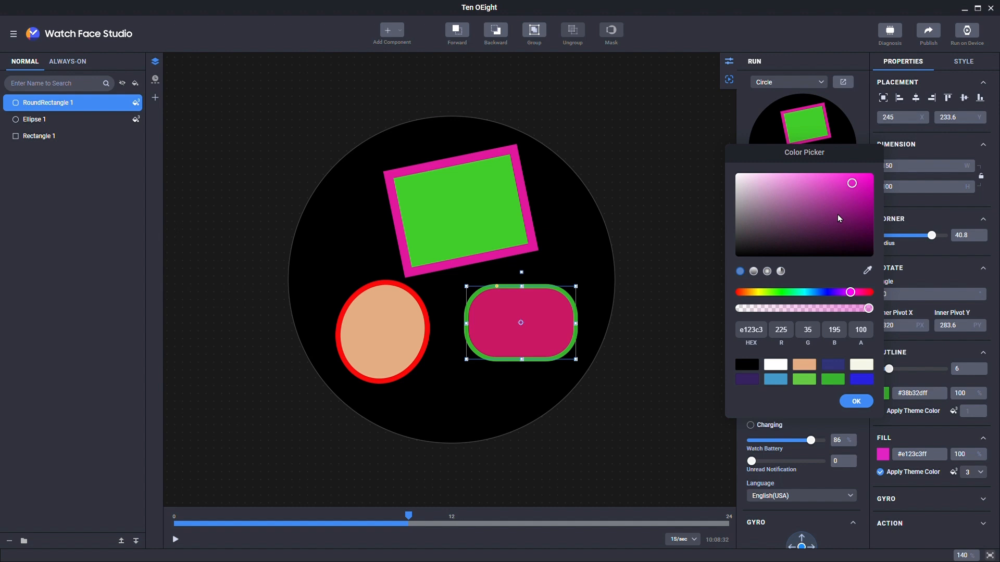
click(778, 367)
click(855, 401)
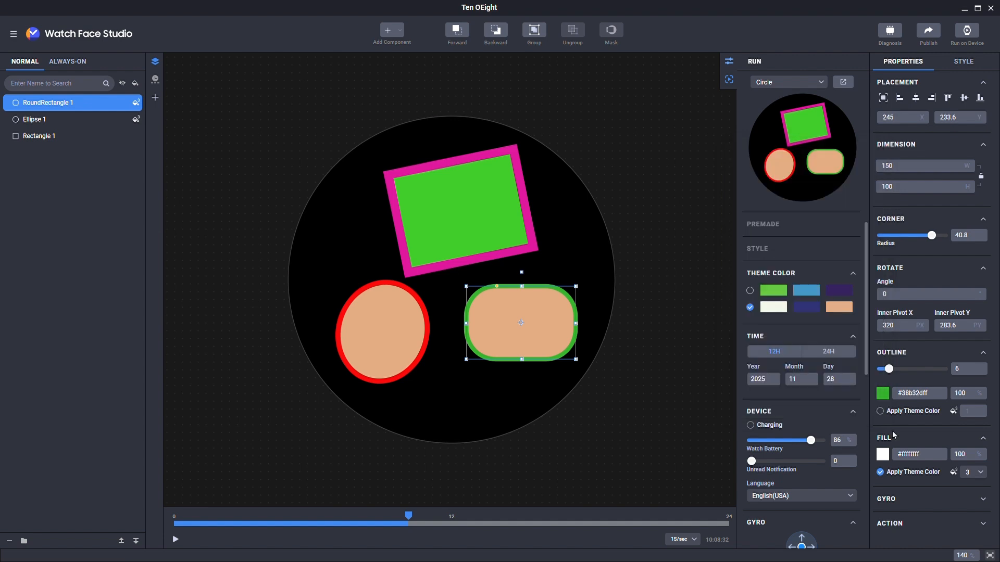
click(909, 454)
Step: Apply theme color 2 to the rounded rectangle's outline and set the outline's base color to white
click(880, 411)
click(974, 411)
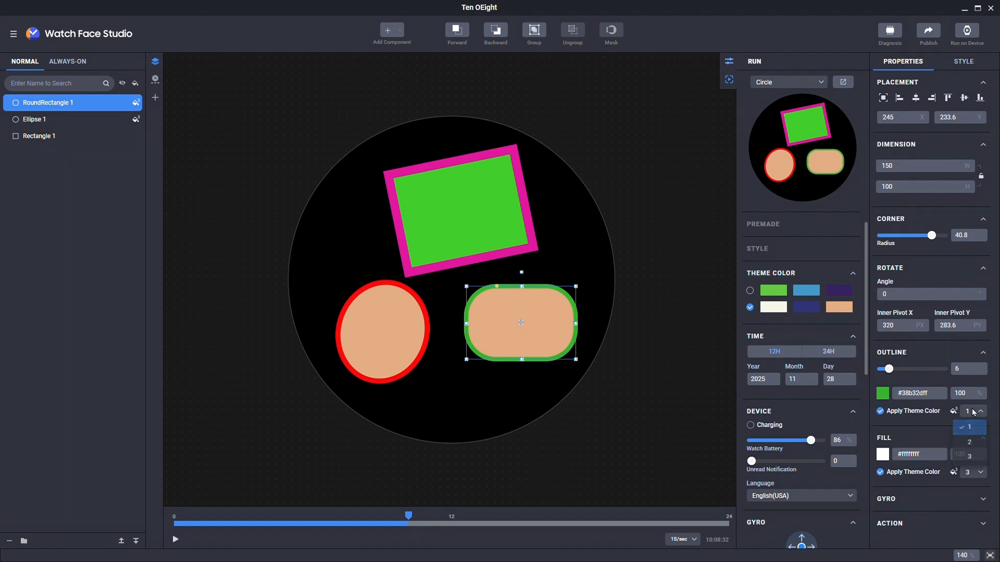
click(969, 431)
click(882, 397)
click(780, 357)
click(857, 393)
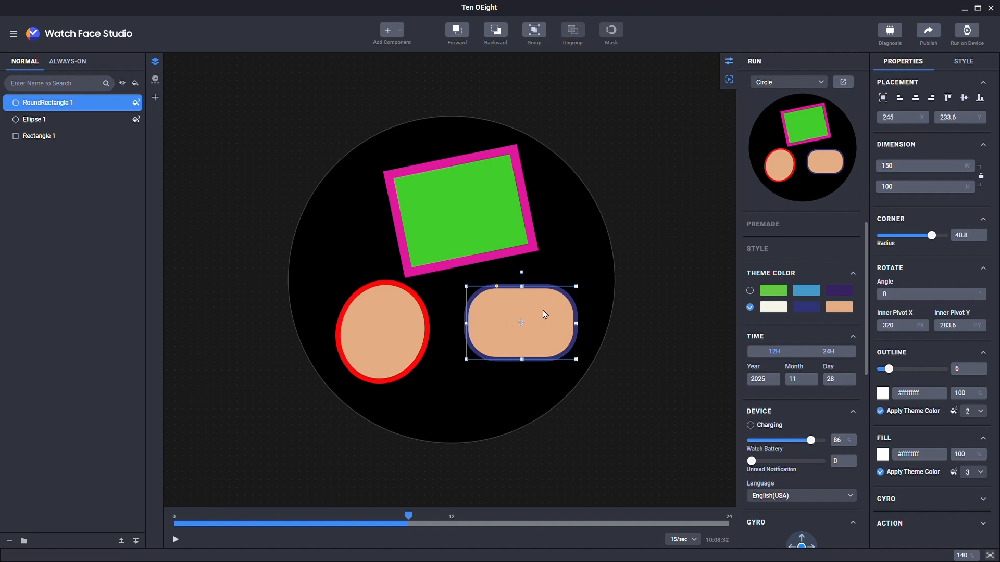
Step: Preview the watch face with the first theme palette and switch back to the second
click(750, 291)
click(749, 308)
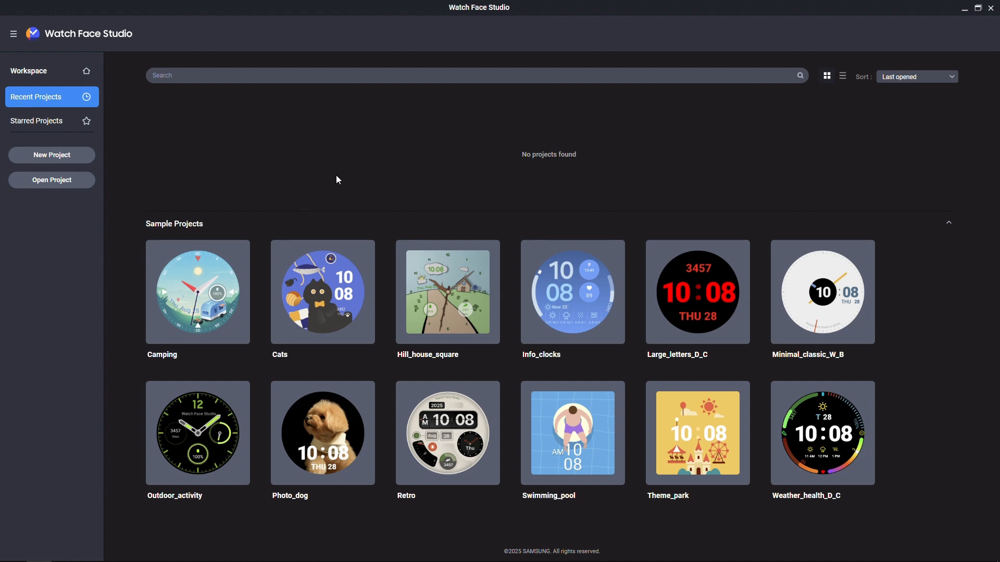
Step: Create a new project named Palette 1
click(61, 152)
text(Pal)
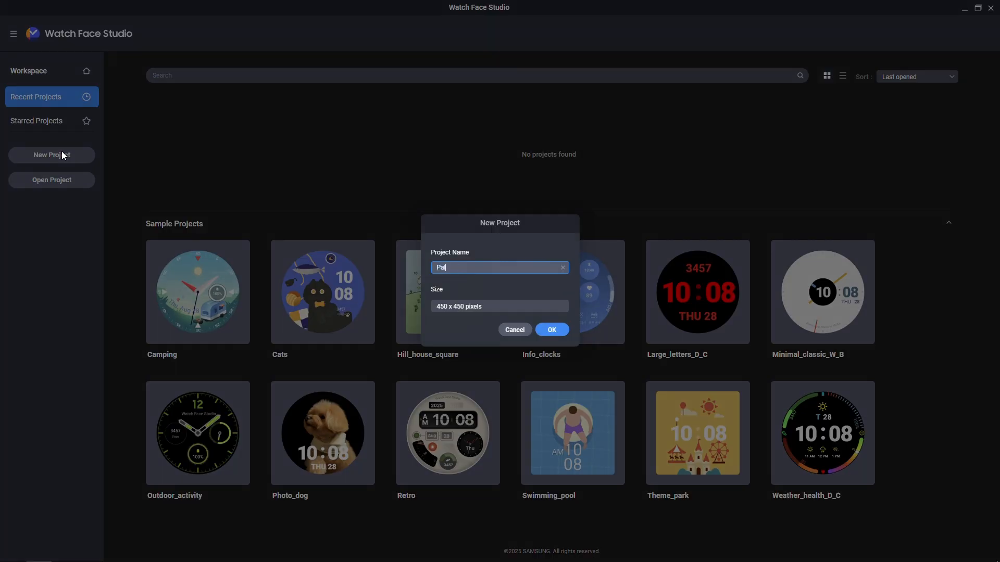
text(ette 1)
click(556, 329)
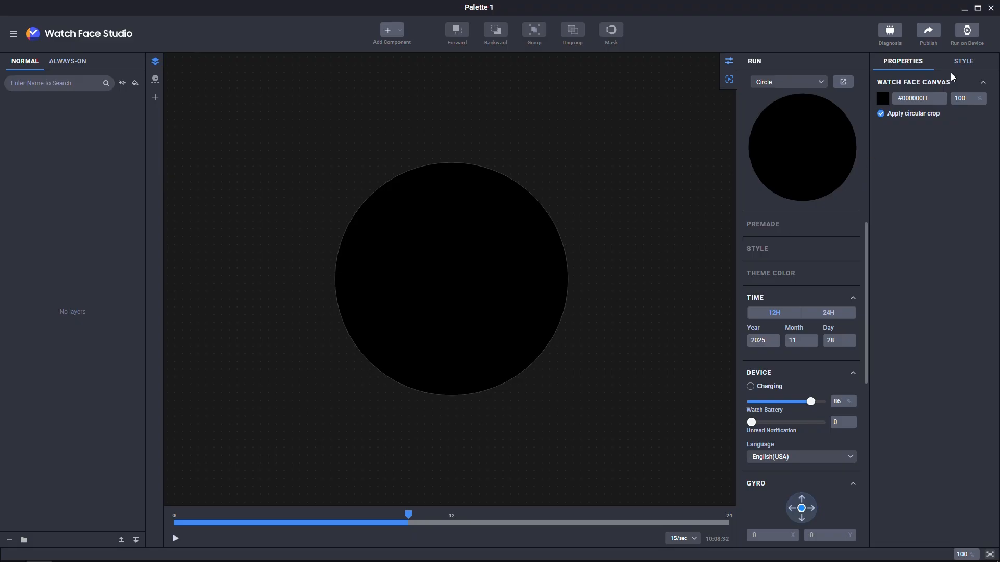
Step: Add three theme color palettes using red for the first, cyan (#37d4de) for the second and lime green for the third
click(962, 61)
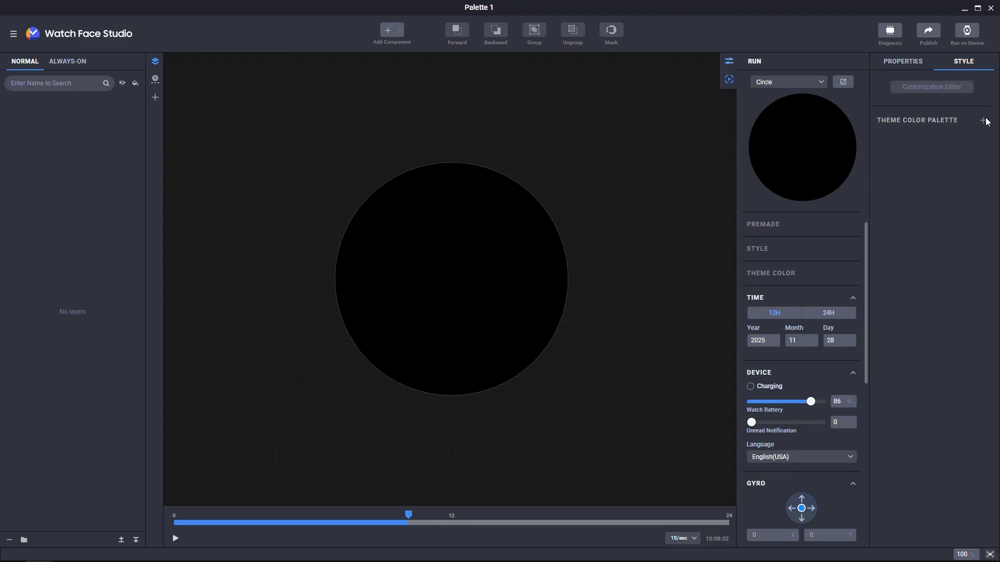
click(983, 120)
click(955, 393)
click(983, 121)
click(892, 301)
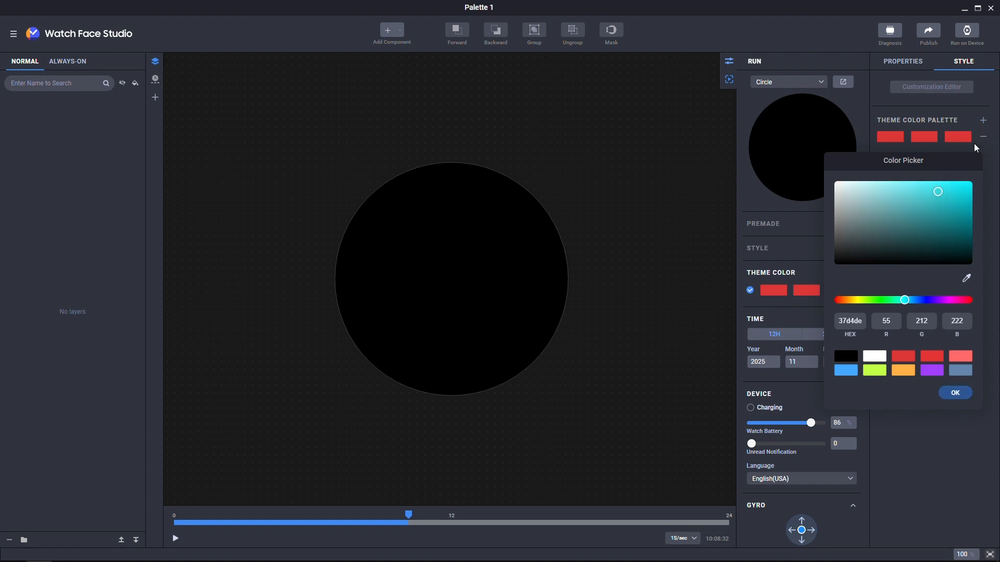
click(955, 393)
click(983, 121)
click(903, 370)
click(953, 393)
Step: Set the first palette's second color to white and the second palette's third color to black
click(924, 136)
click(819, 359)
click(894, 392)
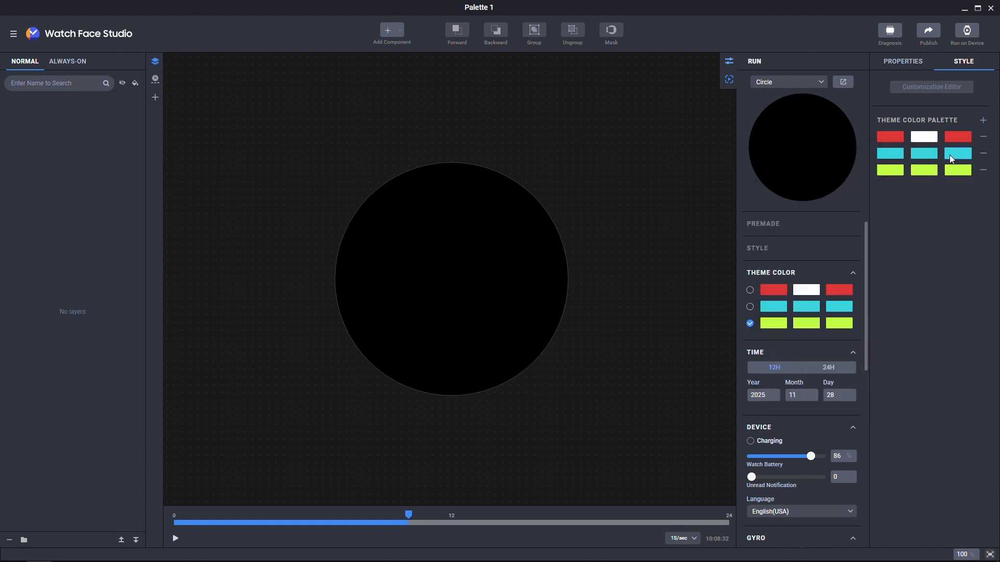
click(957, 154)
click(812, 356)
click(921, 392)
Step: Set the third palette's second color to purple and the second palette's second color to orange
click(929, 171)
click(906, 370)
click(932, 153)
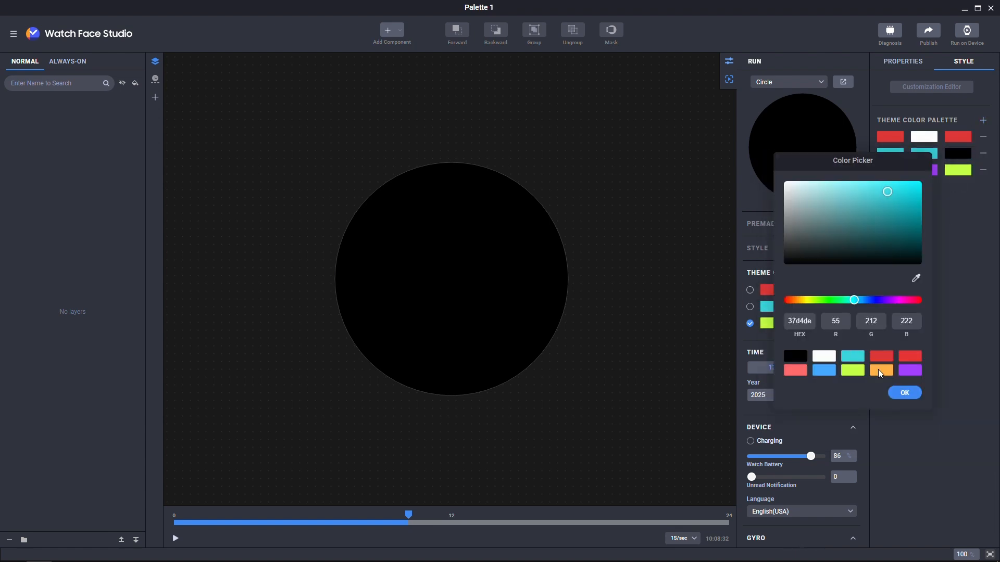
click(881, 370)
click(904, 391)
Step: Set the third palette's third color to white
click(958, 170)
click(849, 356)
click(931, 387)
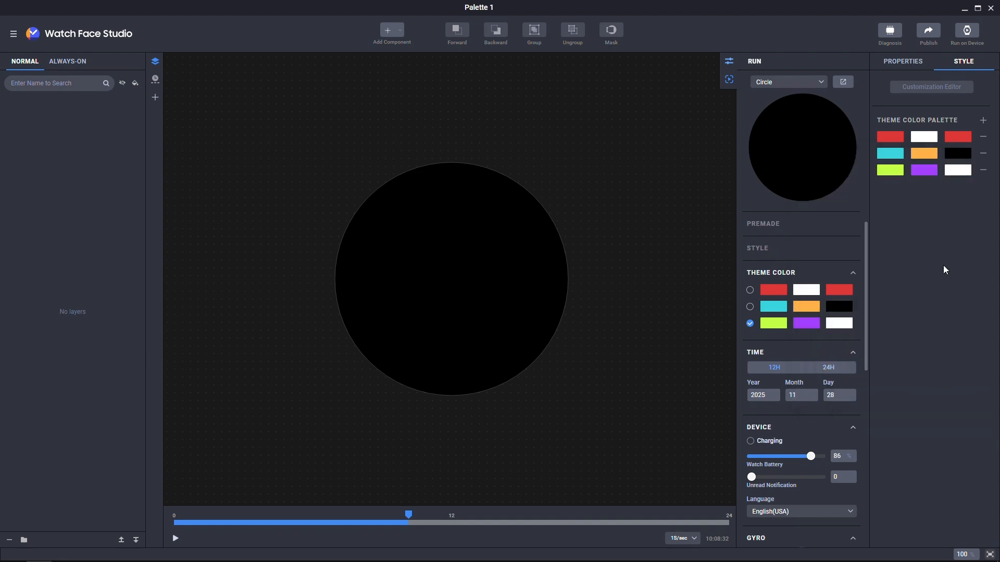
Step: Close the project with its changes saved and relaunch Watch Face Studio
click(992, 11)
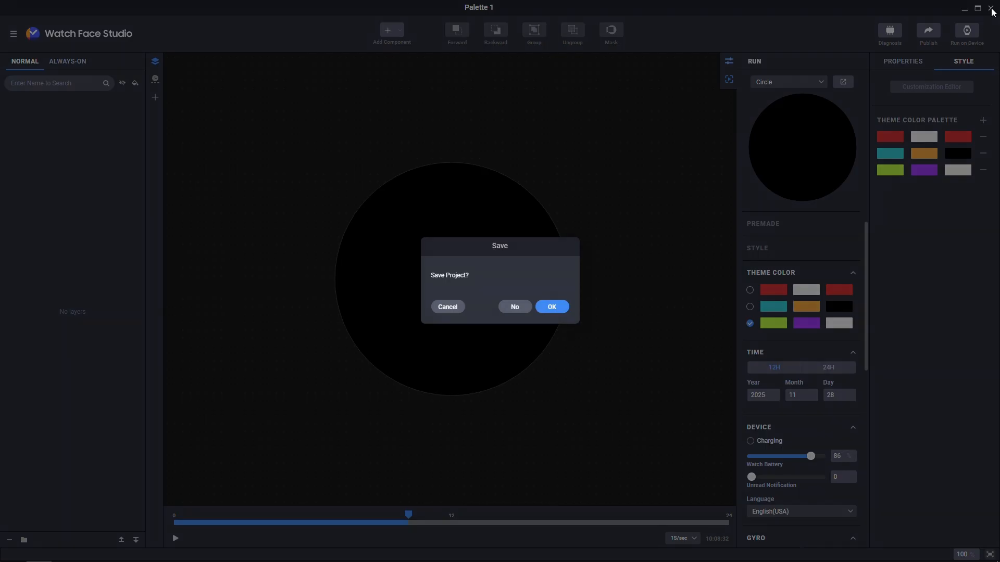
click(550, 307)
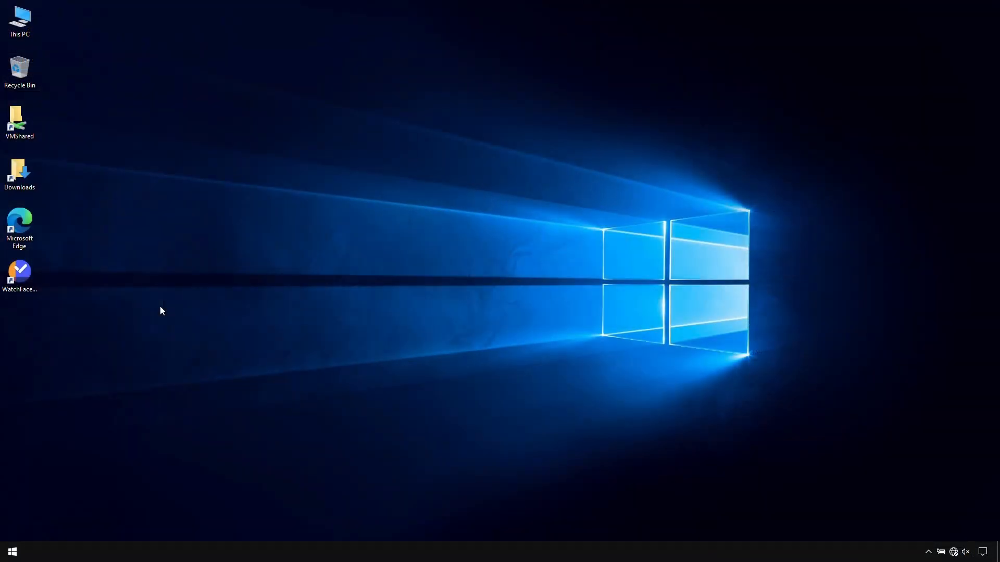
double_click(35, 274)
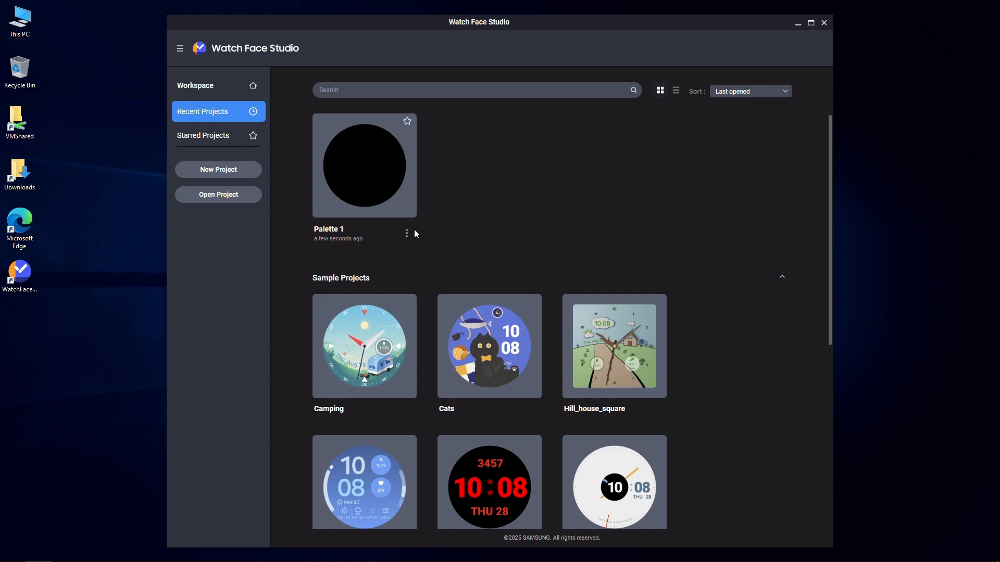
Step: Duplicate the Palette 1 project and rename the copy "a project name"
click(411, 233)
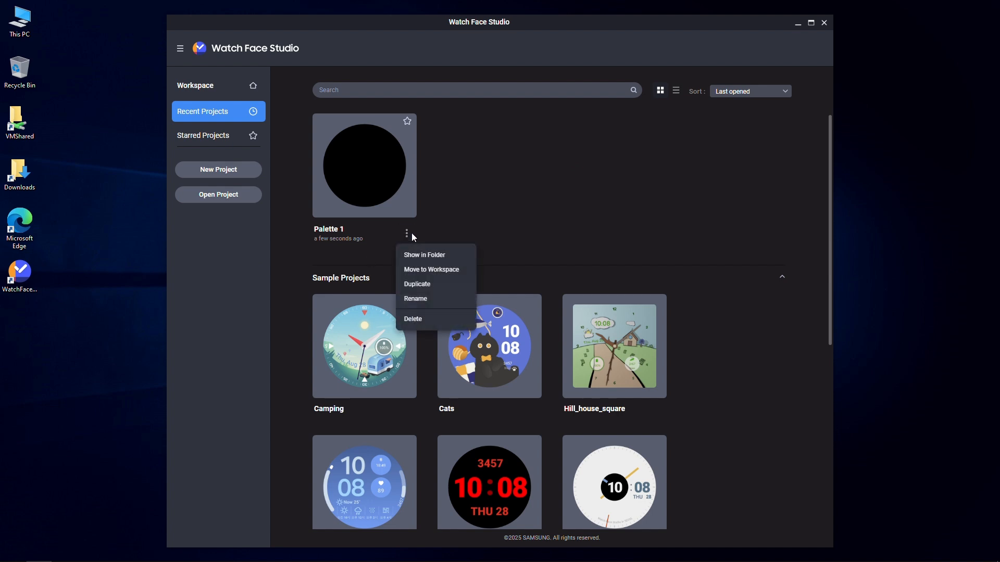
click(444, 288)
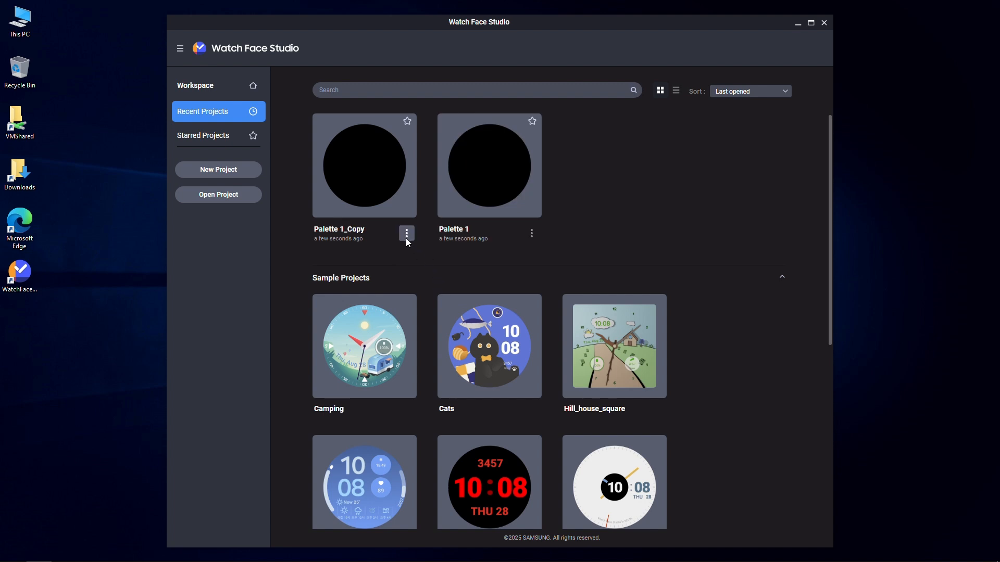
click(408, 235)
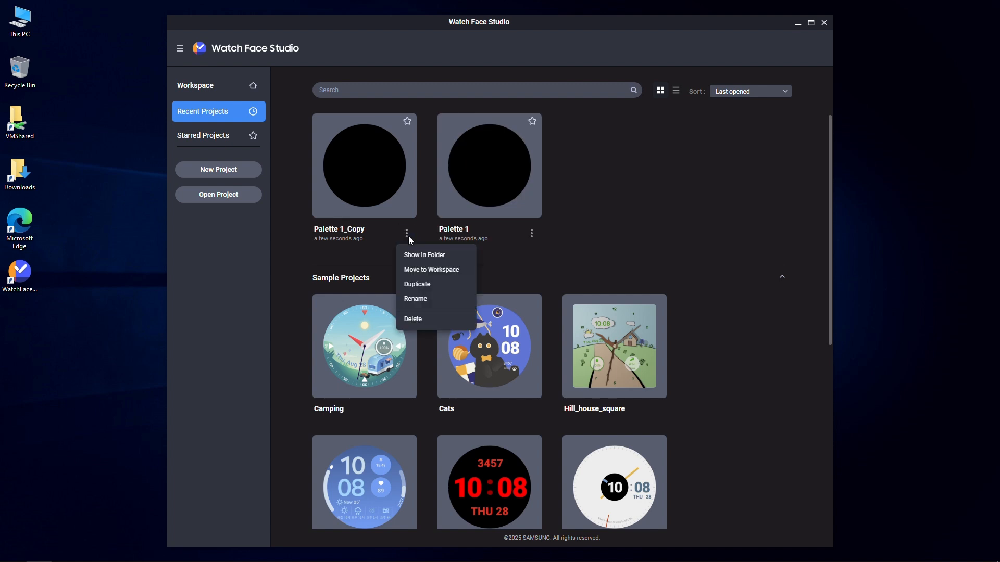
click(421, 299)
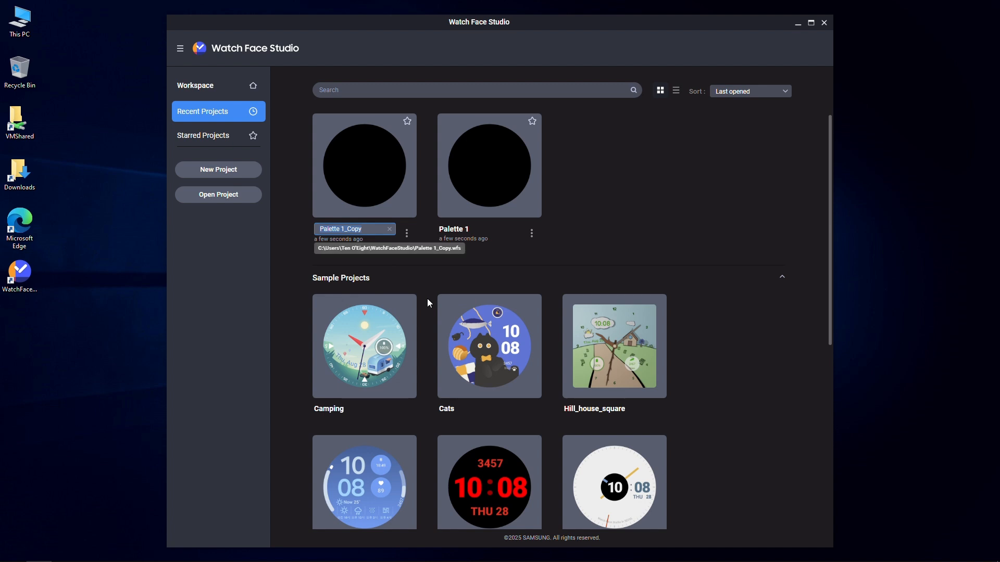
text(a project name)
key(Return)
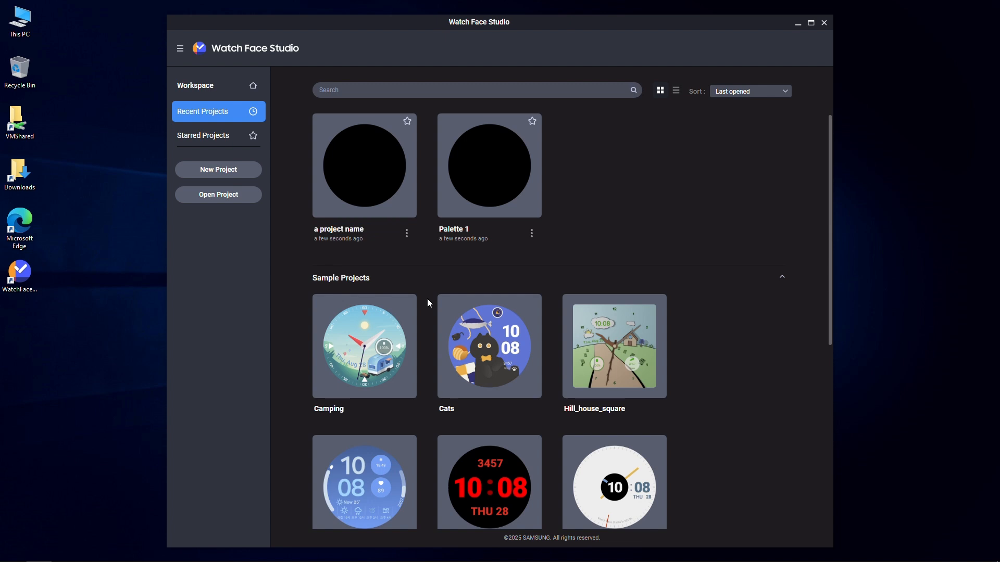
Step: Open the project "a project name" and show its theme color palette settings
click(359, 179)
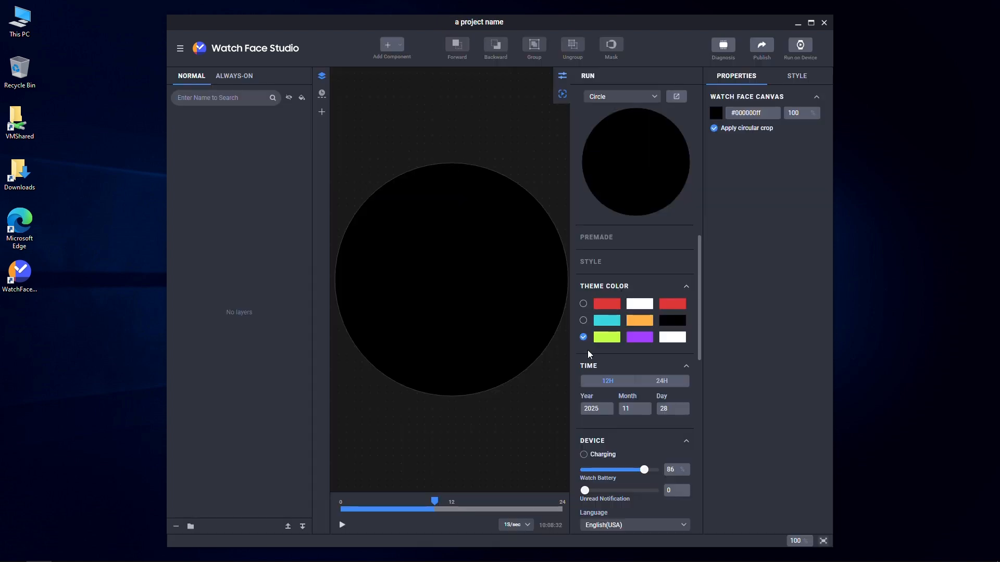
click(796, 78)
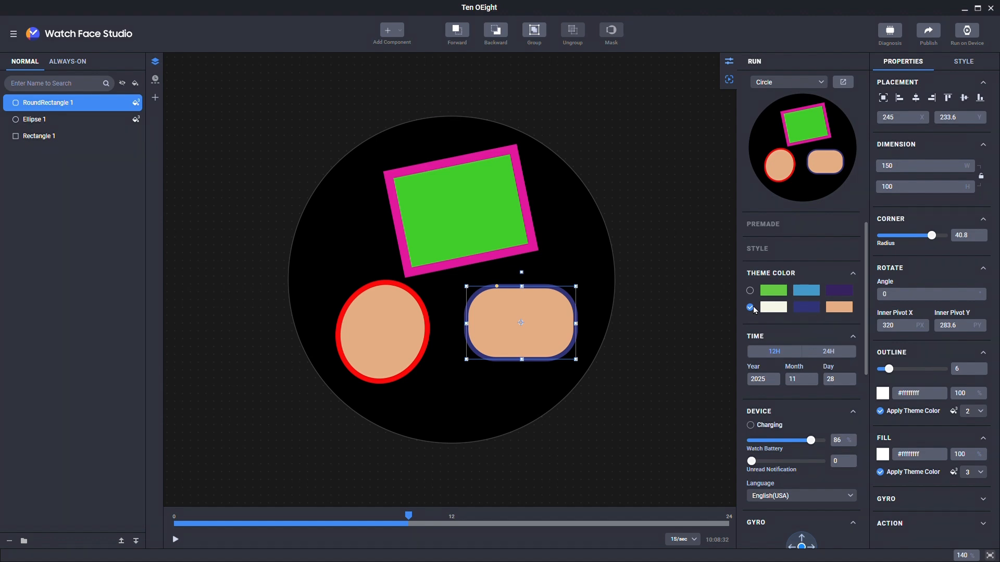
Step: Open the tilted green rectangle's fill color for editing and switch it to a linear gradient
click(429, 219)
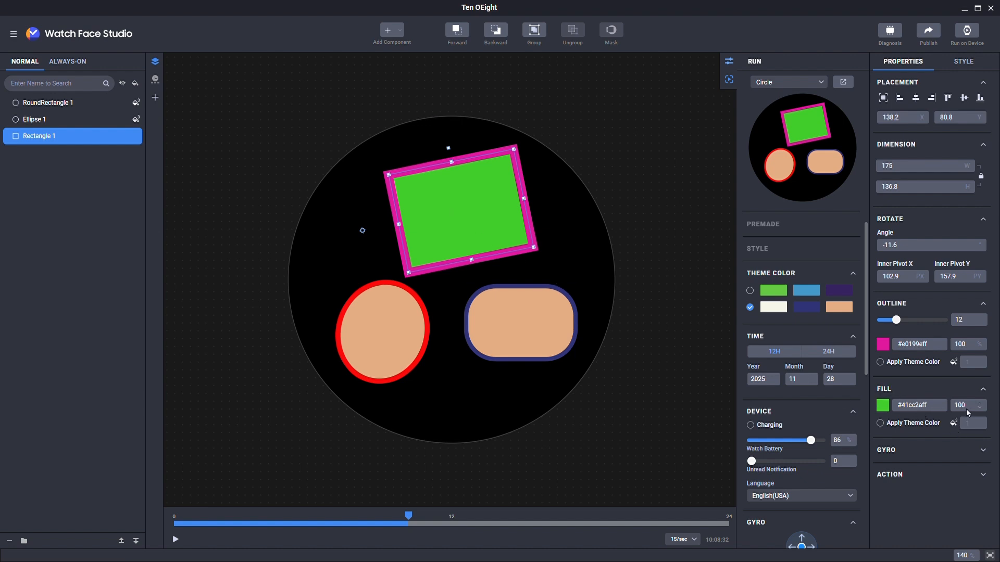
click(883, 404)
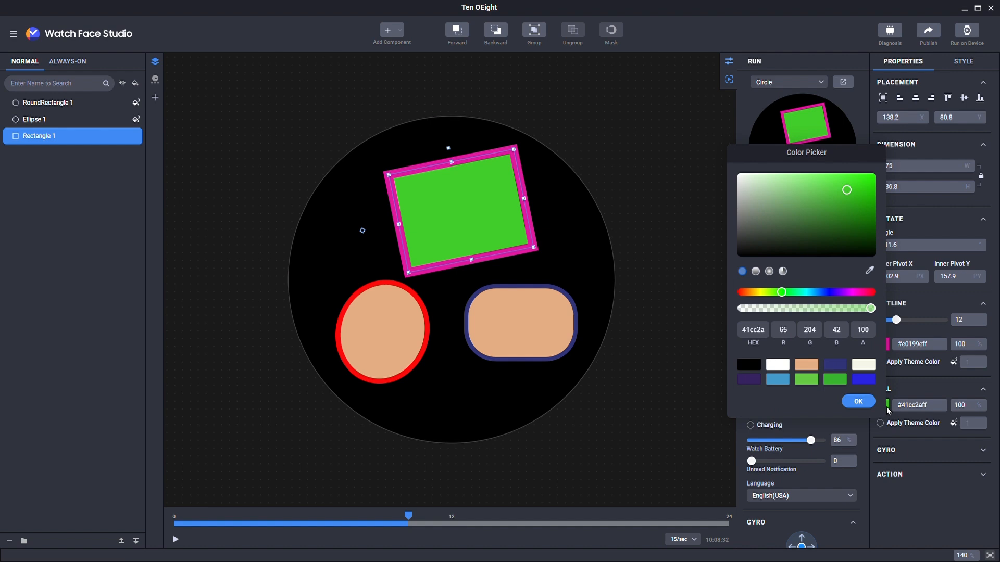
click(755, 272)
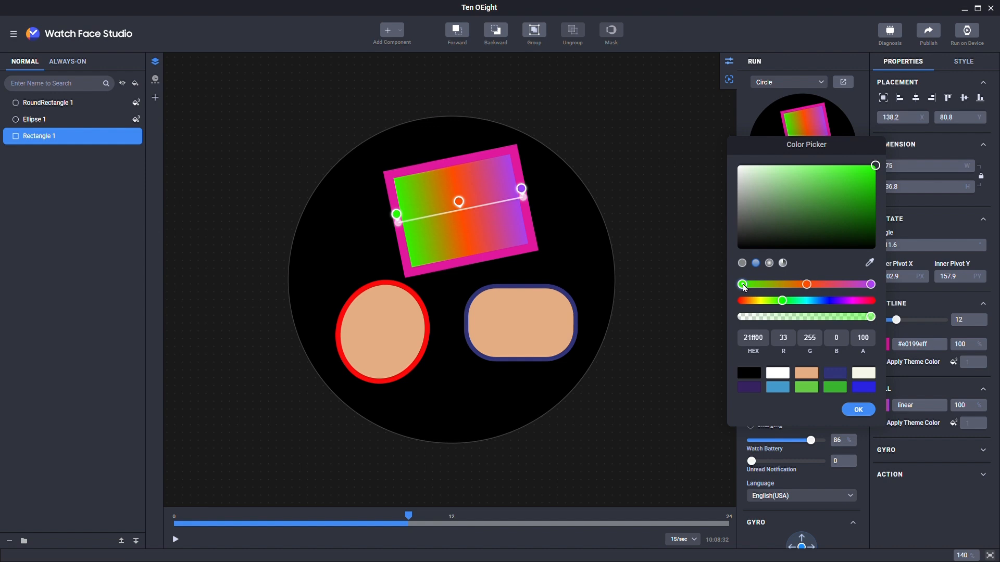
Step: Recolor the linear gradient's first stop to blue 2456c5, its middle stop to yellow faff00 and its end stop to light green
drag(785, 301, 831, 303)
mouse_move(866, 179)
mouse_down()
mouse_move(847, 196)
mouse_move(850, 184)
mouse_up()
click(806, 284)
drag(753, 301, 799, 304)
click(871, 284)
Step: Add a purple stop and an orange ff8540 stop to the linear gradient, and shift both stops outward along it
click(841, 285)
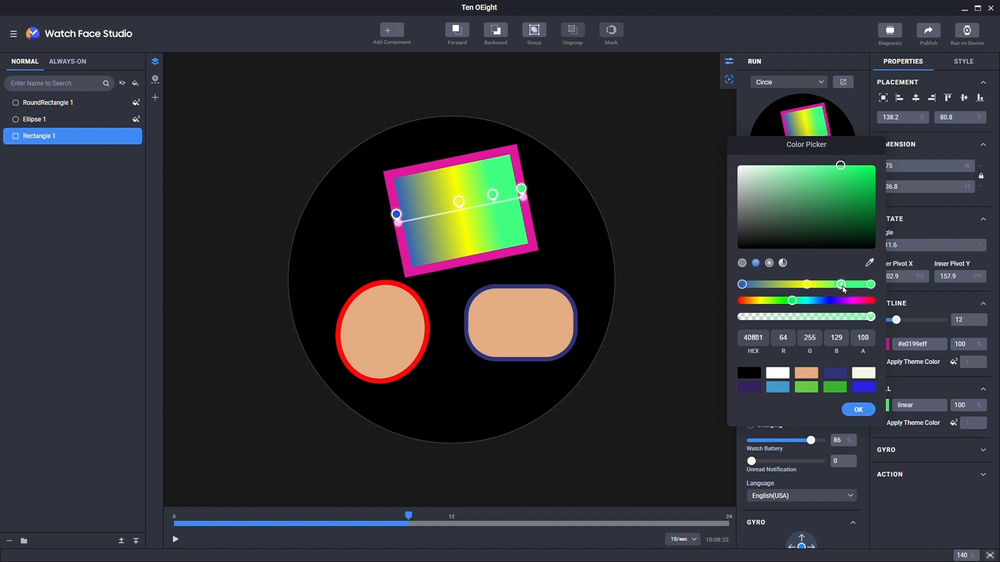
drag(802, 303, 844, 303)
click(789, 284)
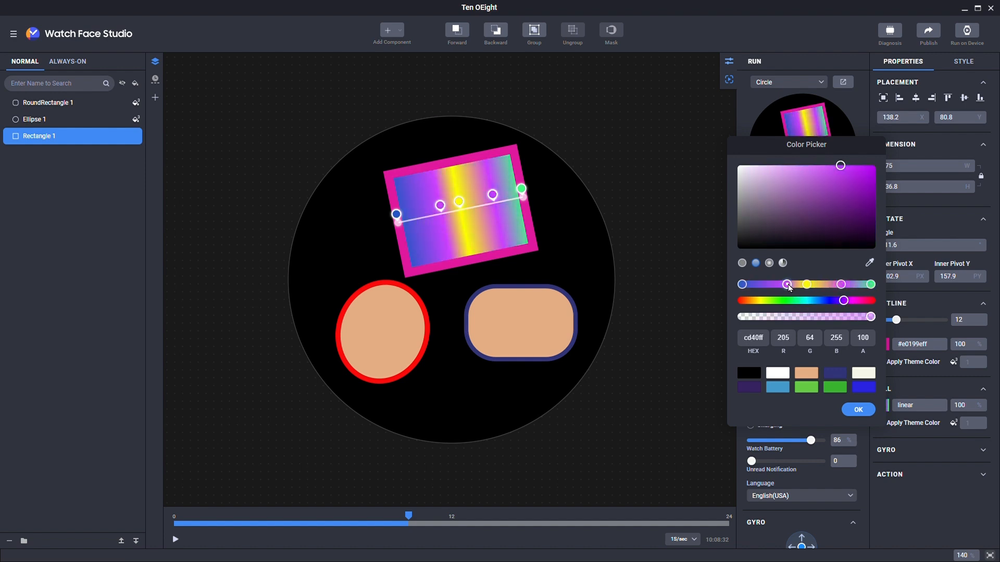
drag(844, 301, 755, 307)
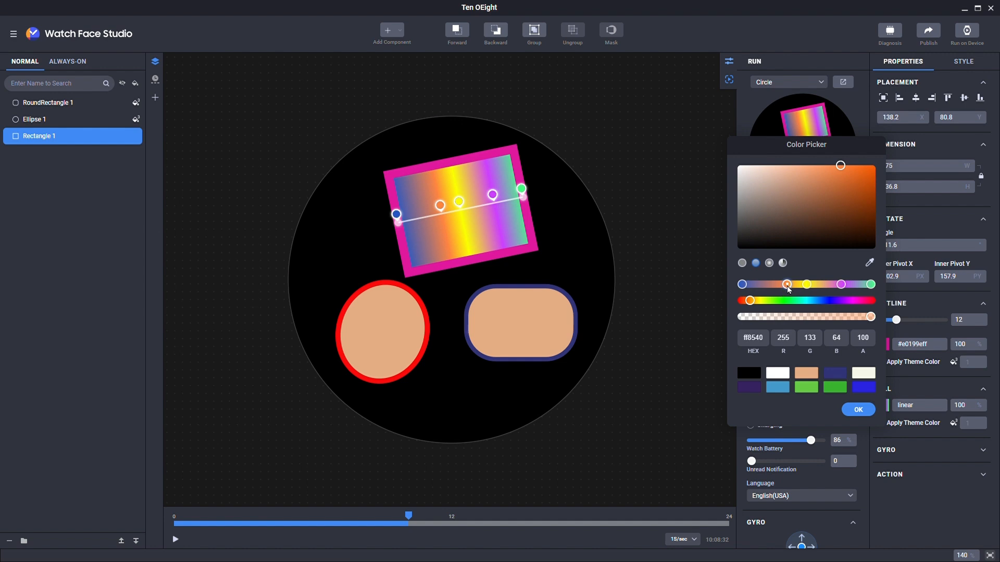
drag(787, 286, 765, 290)
click(808, 285)
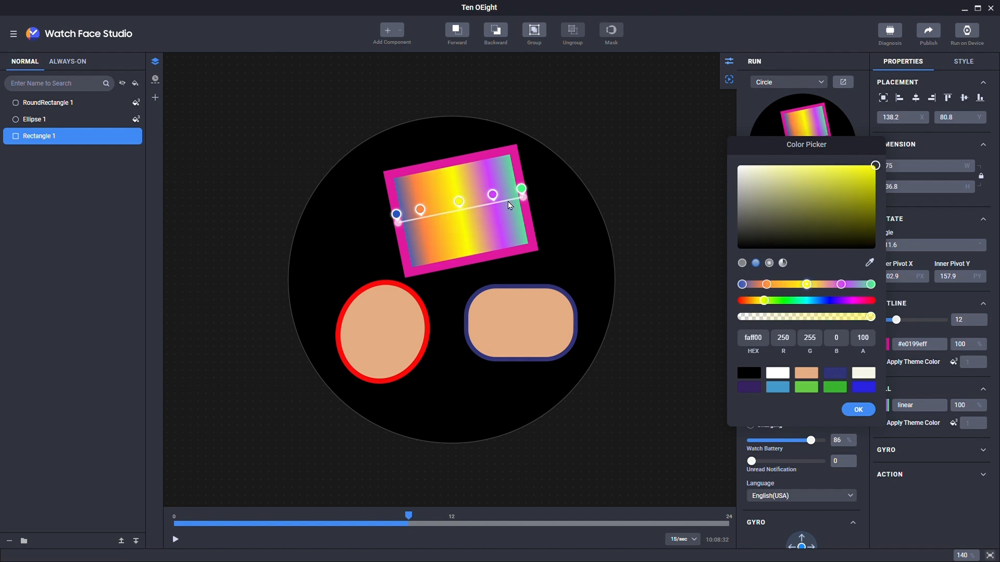
mouse_move(493, 196)
mouse_down()
mouse_move(507, 194)
mouse_move(479, 200)
mouse_move(498, 200)
mouse_up()
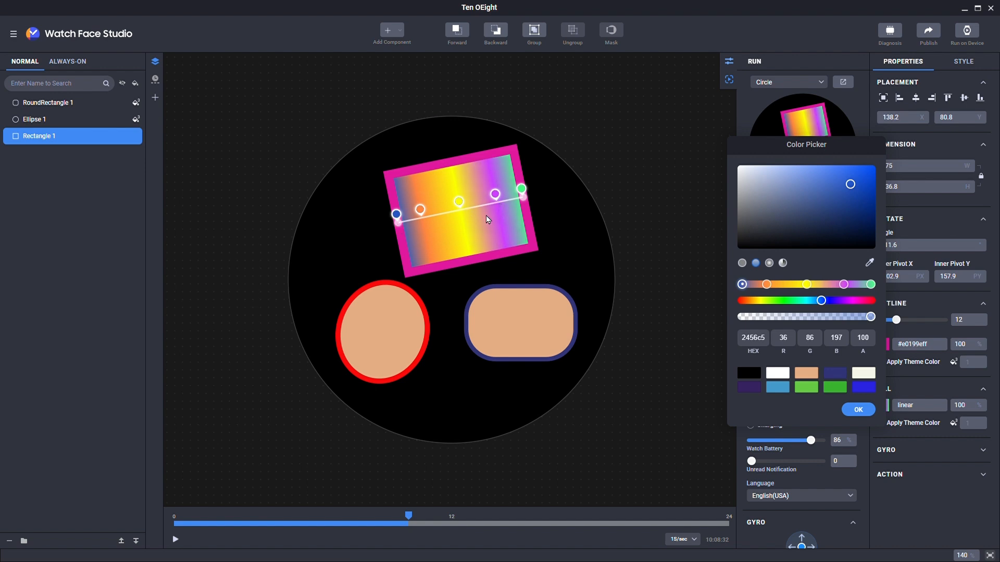
Step: Turn the linear gradient's direction line vertical, and then diagonal from the rectangle's upper-left area to its lower-right corner
drag(524, 199, 474, 259)
drag(398, 223, 455, 164)
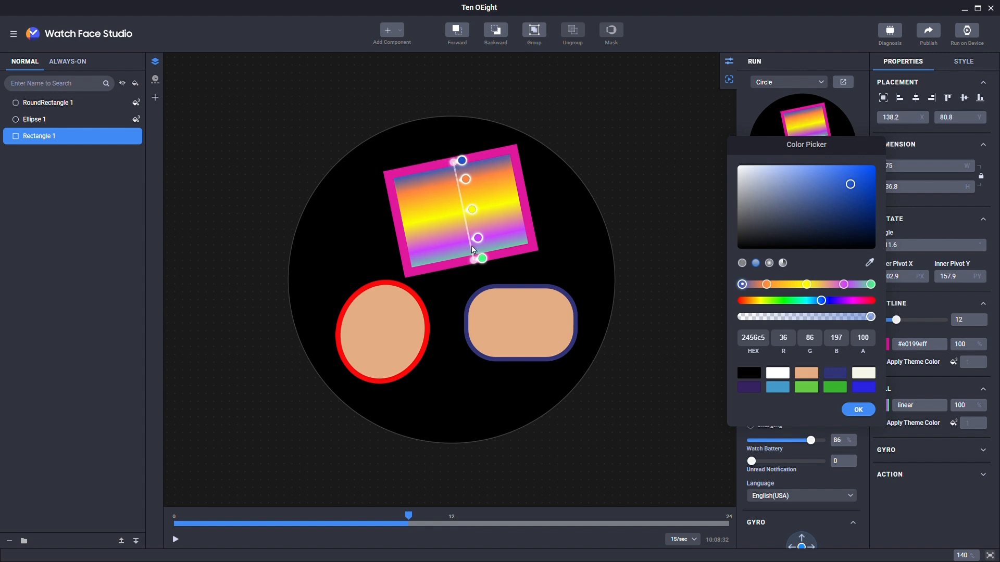
drag(470, 261, 518, 245)
drag(454, 161, 438, 207)
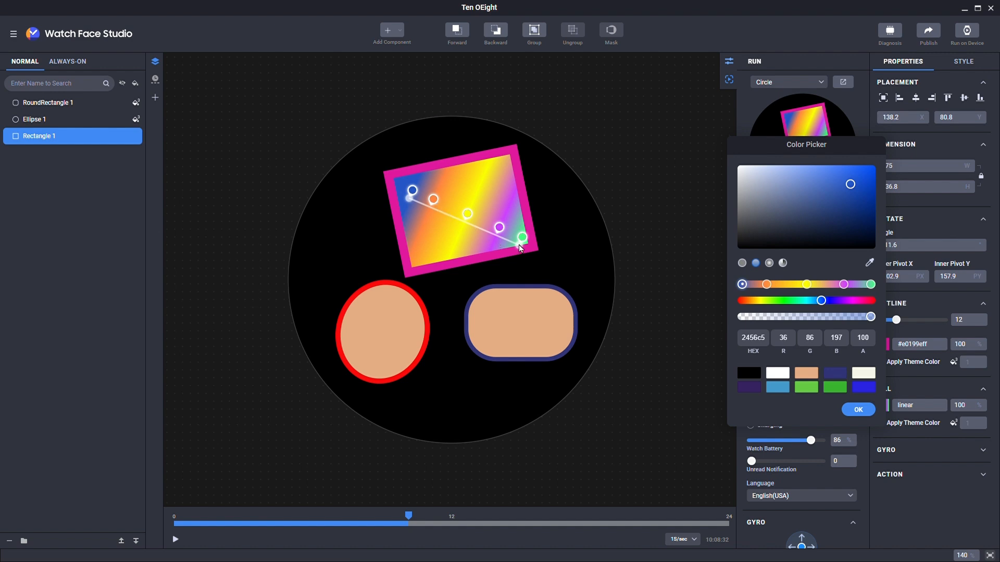
mouse_move(520, 248)
mouse_down()
mouse_move(453, 218)
mouse_move(512, 230)
mouse_move(458, 218)
mouse_move(518, 241)
mouse_up()
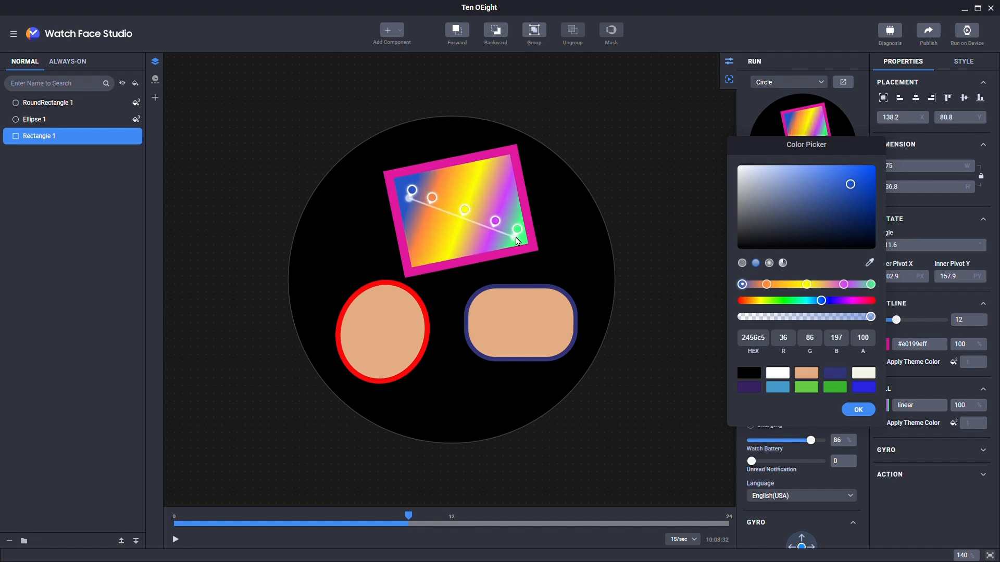
Step: Switch the rectangle's fill to a radial gradient, move the orange stop outward, and add a 7a97ce stop with 0 alpha before it
click(769, 264)
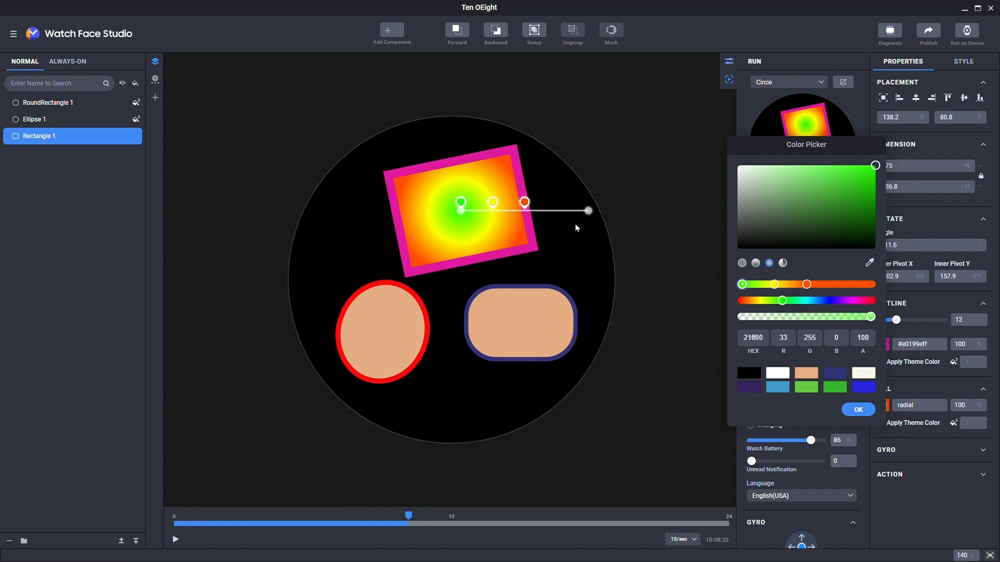
drag(806, 285, 827, 286)
click(800, 285)
drag(849, 195, 781, 222)
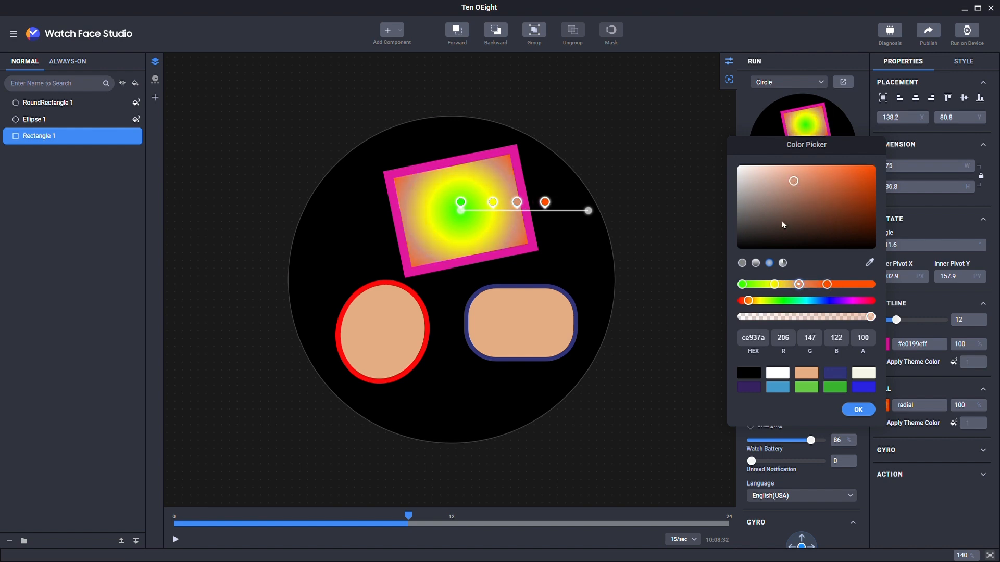
drag(749, 301, 745, 322)
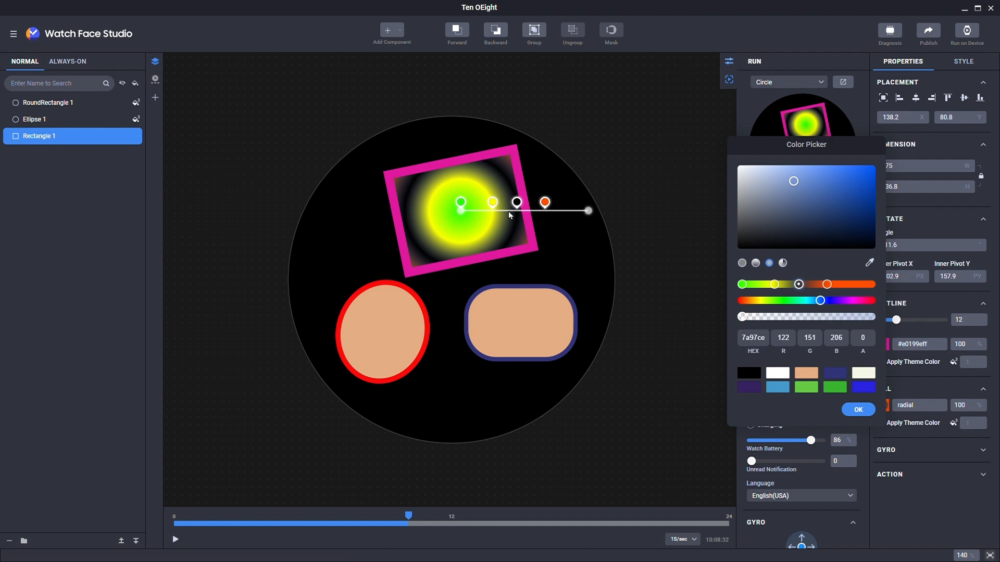
Step: Move the radial gradient's center to the rectangle's upper-left area and shorten its radius slightly
drag(466, 225, 425, 209)
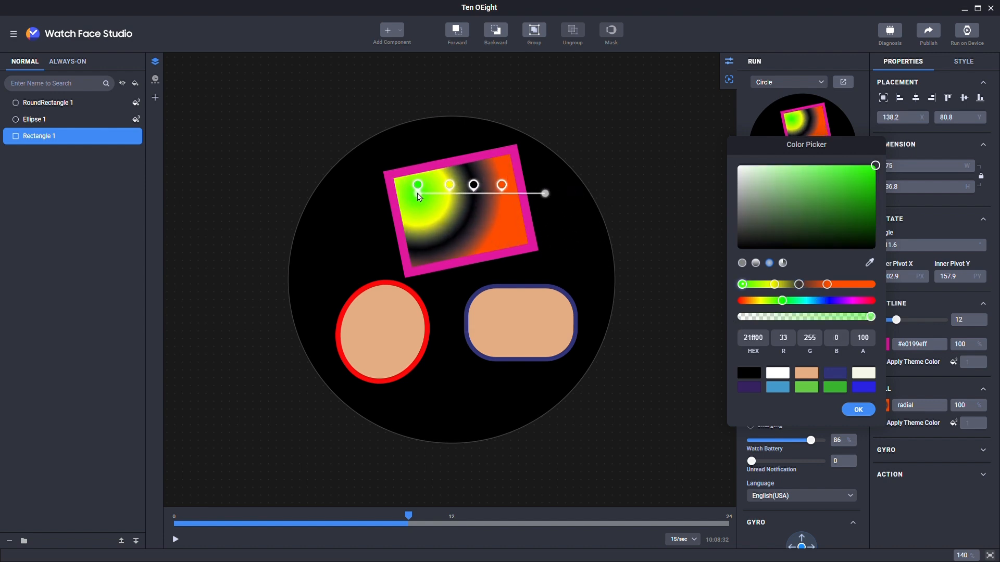
drag(548, 193, 530, 219)
mouse_move(530, 211)
mouse_down()
mouse_move(604, 207)
mouse_move(534, 214)
mouse_up()
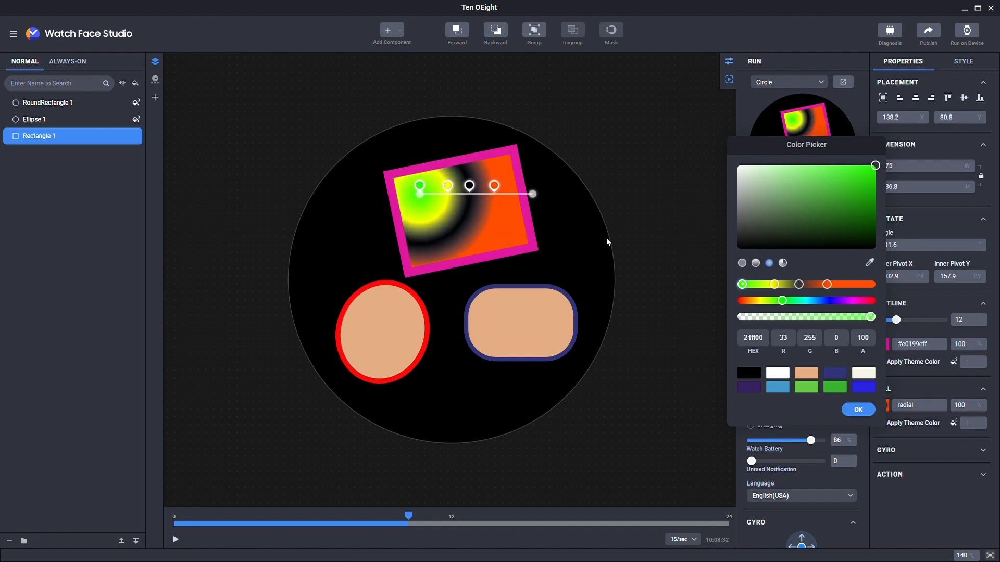
Step: Switch the rectangle's fill to a sweep gradient, recolor the yellow stop to blue 0038ff, and add a white stop after it
click(785, 262)
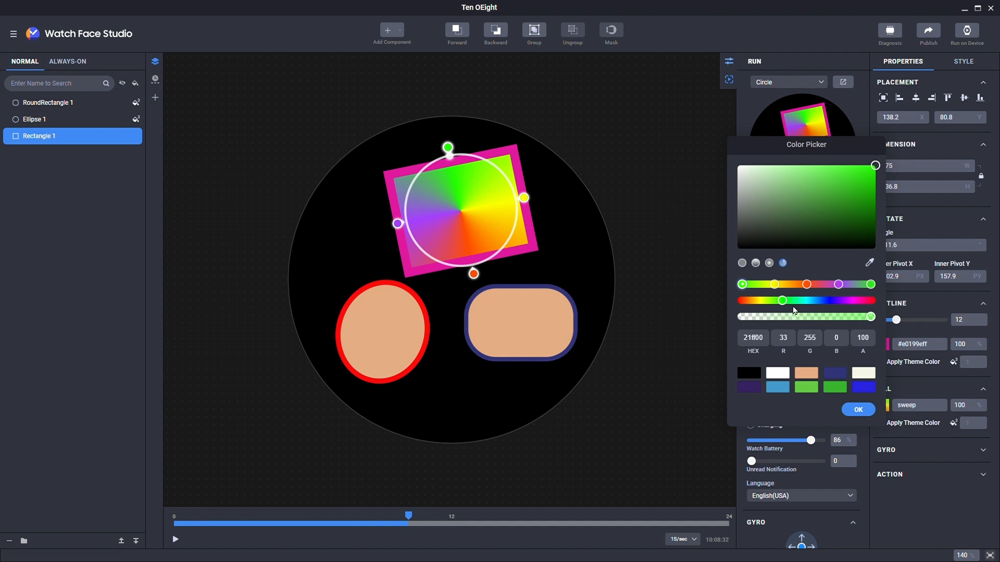
click(774, 284)
drag(774, 301, 830, 305)
click(789, 284)
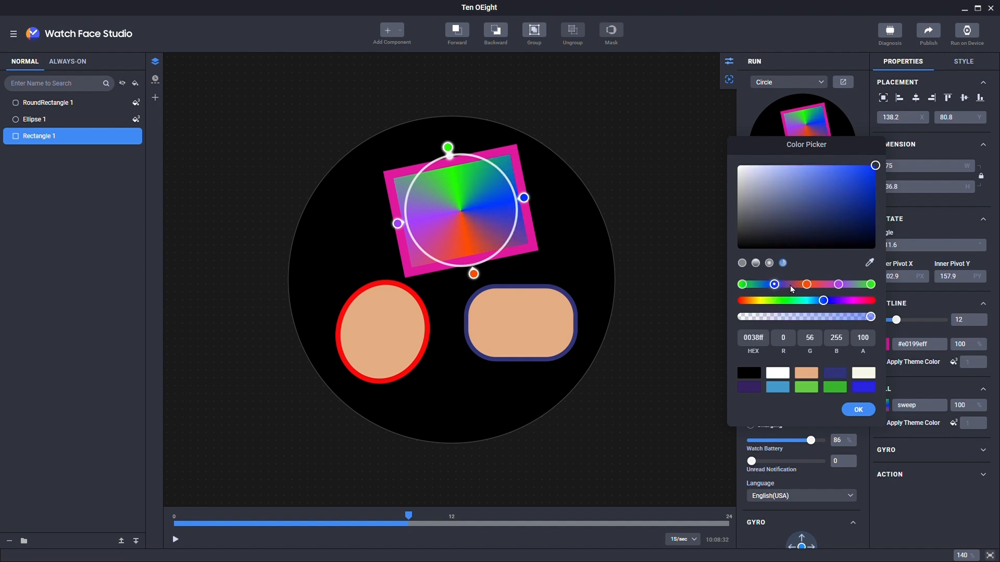
click(780, 373)
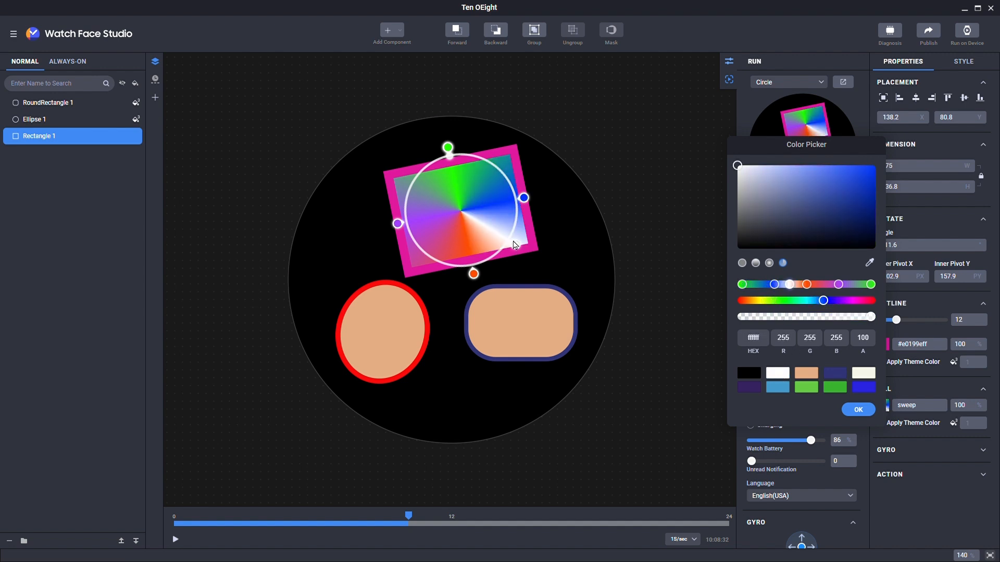
Step: Shift the white and blue stops around the sweep gradient's ring and adjust its green start handle
mouse_move(516, 245)
mouse_down()
mouse_move(505, 240)
mouse_move(512, 249)
mouse_up()
drag(523, 198, 520, 191)
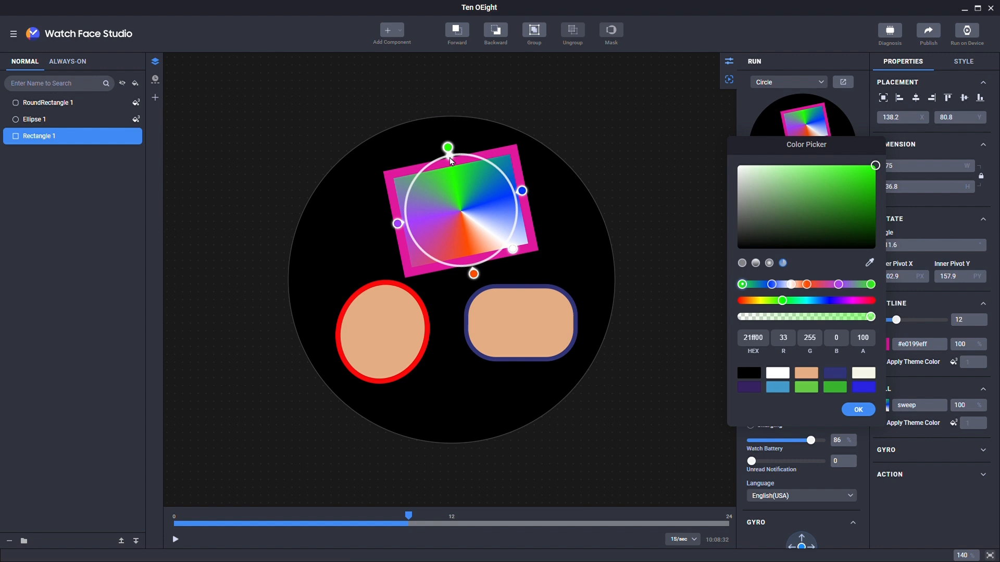
mouse_move(449, 157)
mouse_down()
mouse_move(423, 170)
mouse_move(403, 206)
mouse_move(405, 224)
mouse_move(410, 202)
mouse_move(446, 165)
mouse_move(473, 160)
mouse_move(489, 195)
mouse_move(449, 173)
mouse_up()
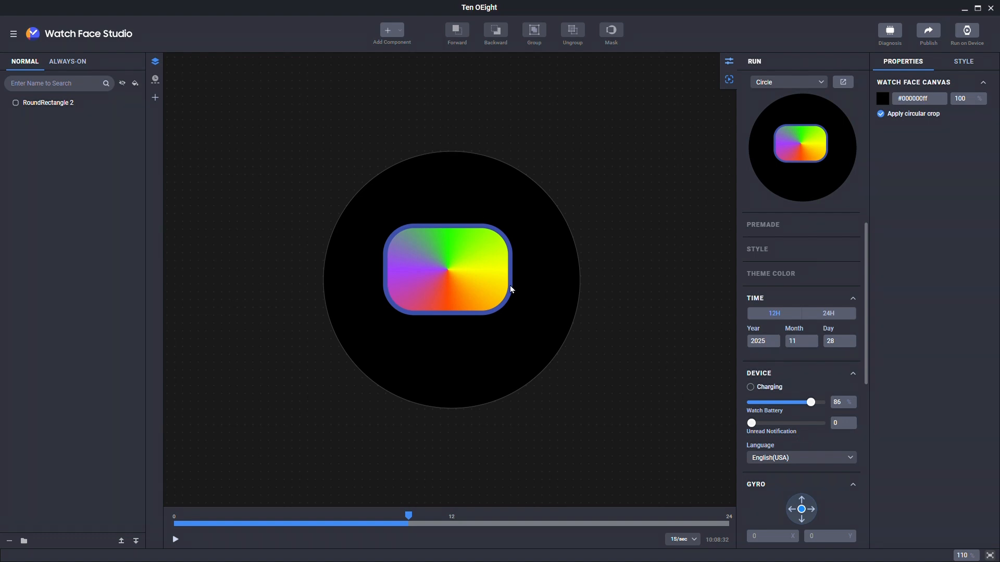
Step: Remove the end green, purple and orange stops from the rounded rectangle's sweep gradient fill, and move the yellow stop farther around
click(493, 278)
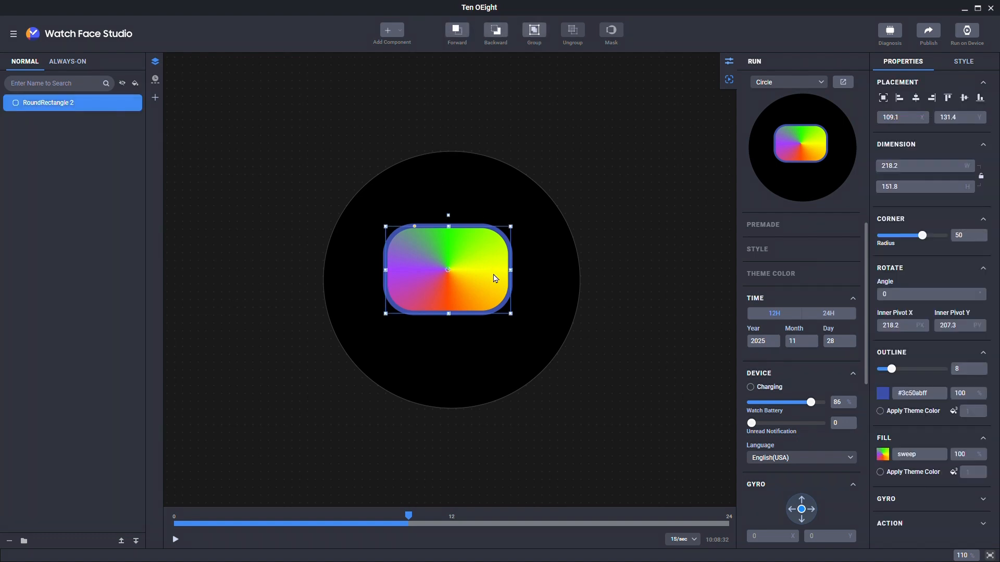
click(881, 454)
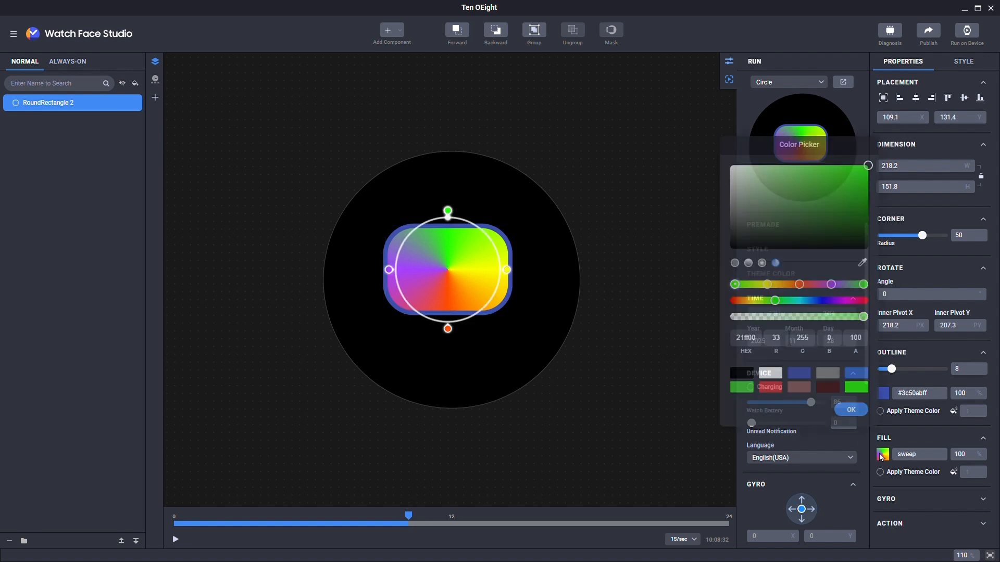
click(863, 285)
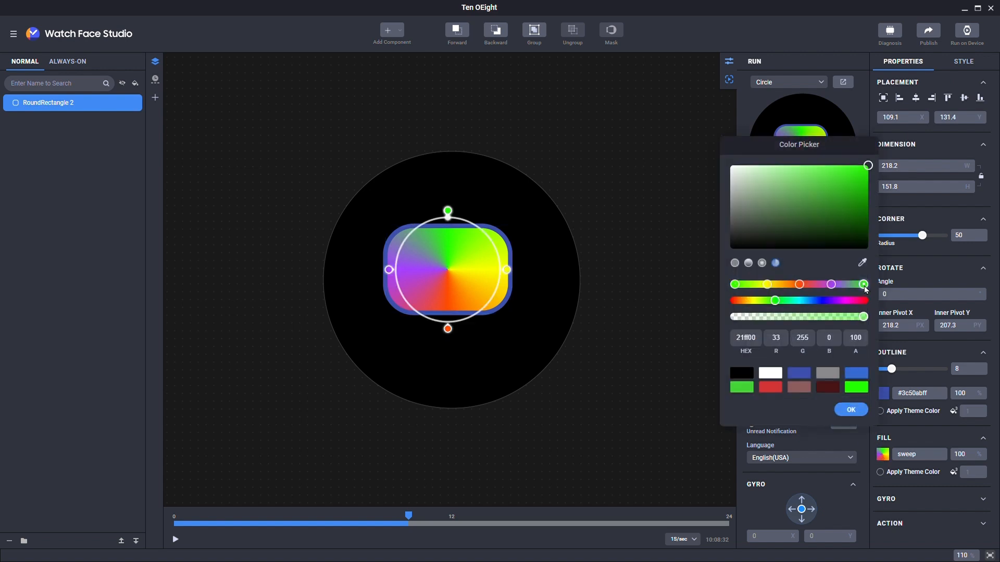
double_click(863, 285)
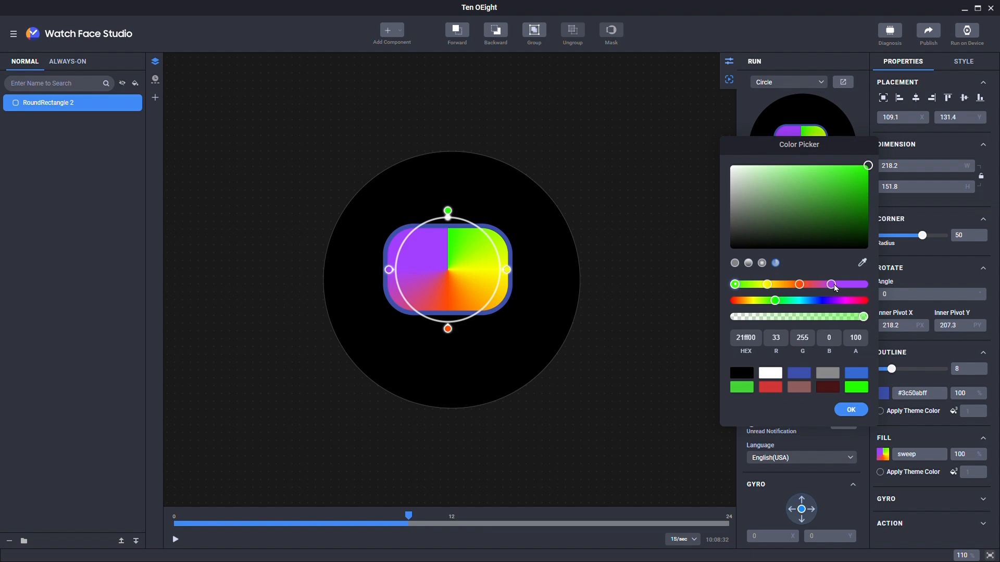
double_click(831, 285)
click(800, 284)
double_click(799, 285)
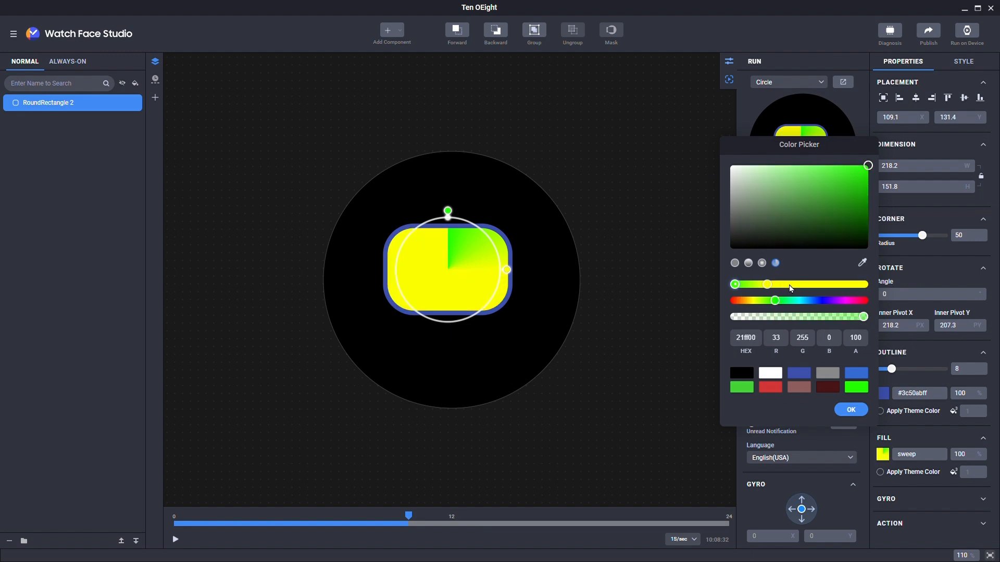
drag(770, 285, 811, 285)
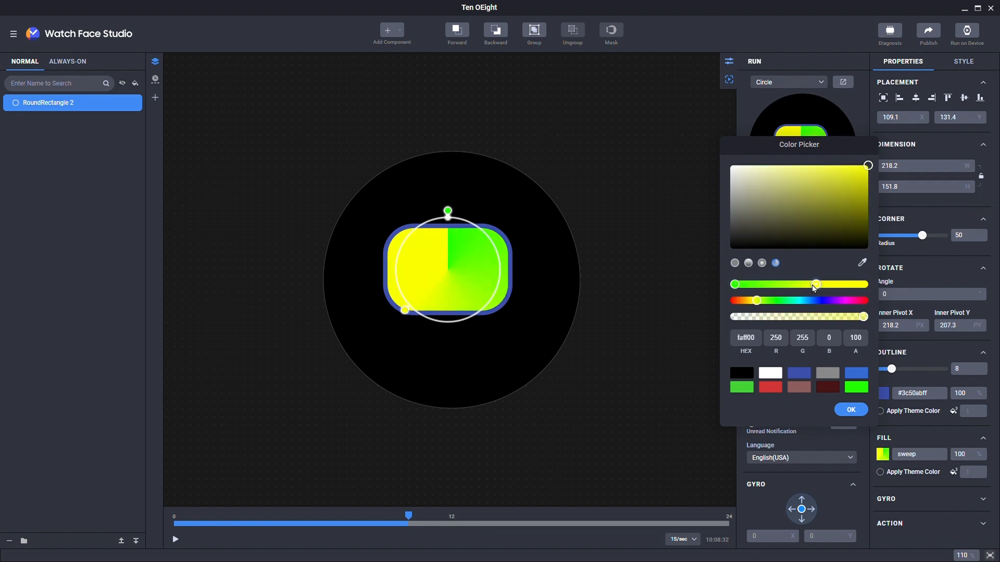
Step: Switch the rounded rectangle's fill to a radial gradient, remove its orange stop, and move the yellow stop slightly outward
click(762, 263)
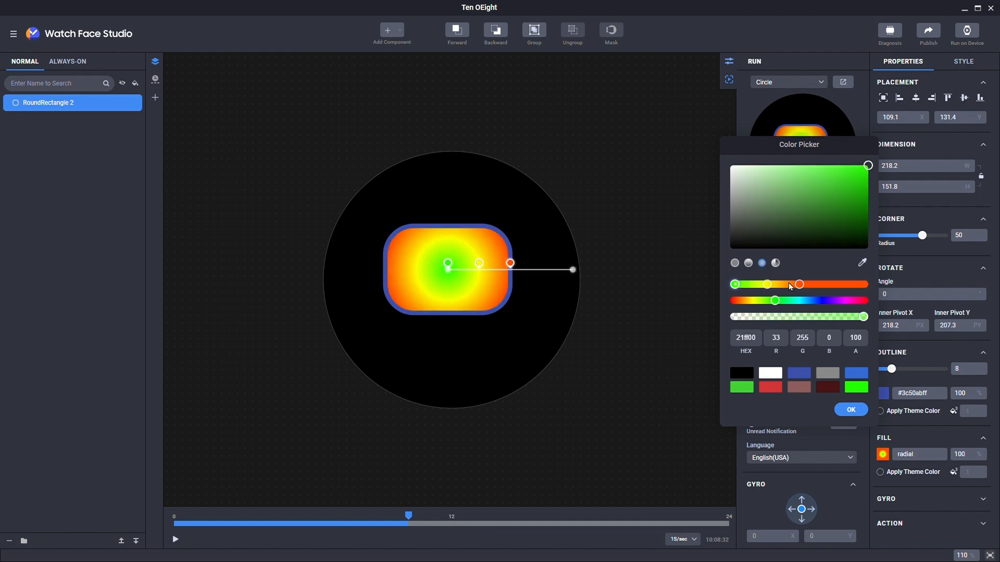
mouse_move(770, 284)
mouse_down()
mouse_move(796, 286)
mouse_move(772, 285)
mouse_up()
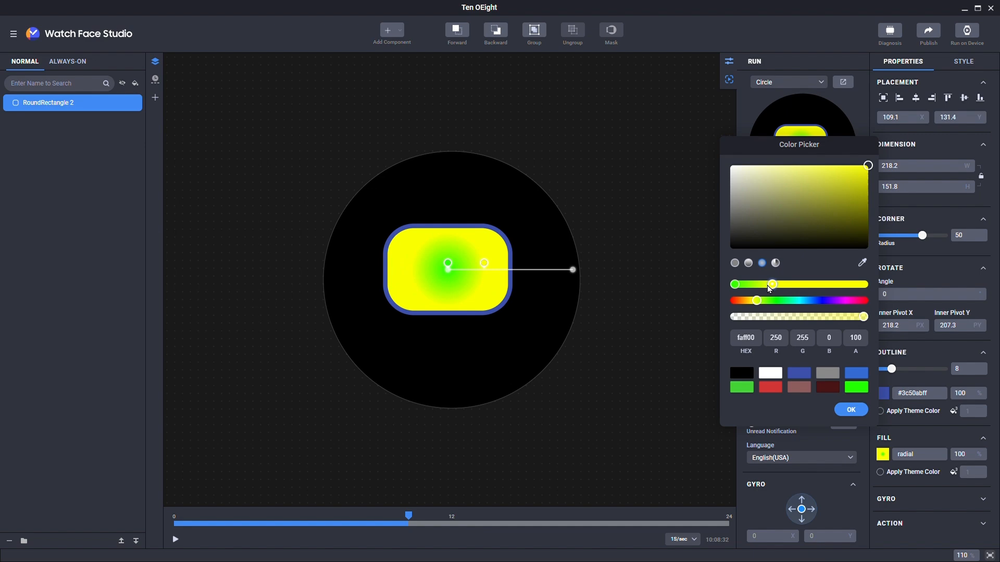
Step: Switch the rounded rectangle's fill to a linear gradient, delete its purple stop, move the orange stop toward the end, and accept the fill
click(750, 264)
click(863, 287)
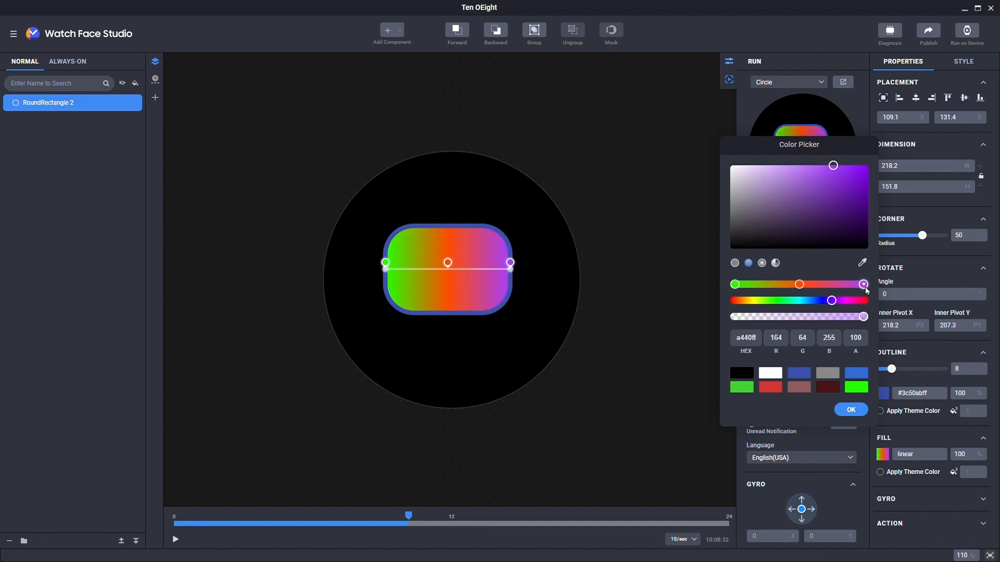
key(Delete)
drag(800, 284, 835, 289)
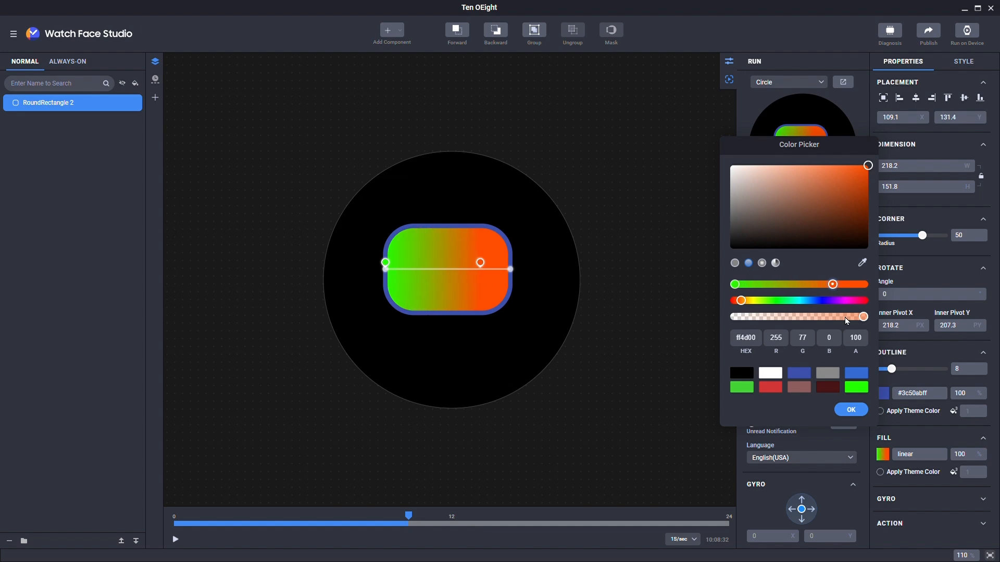
click(851, 410)
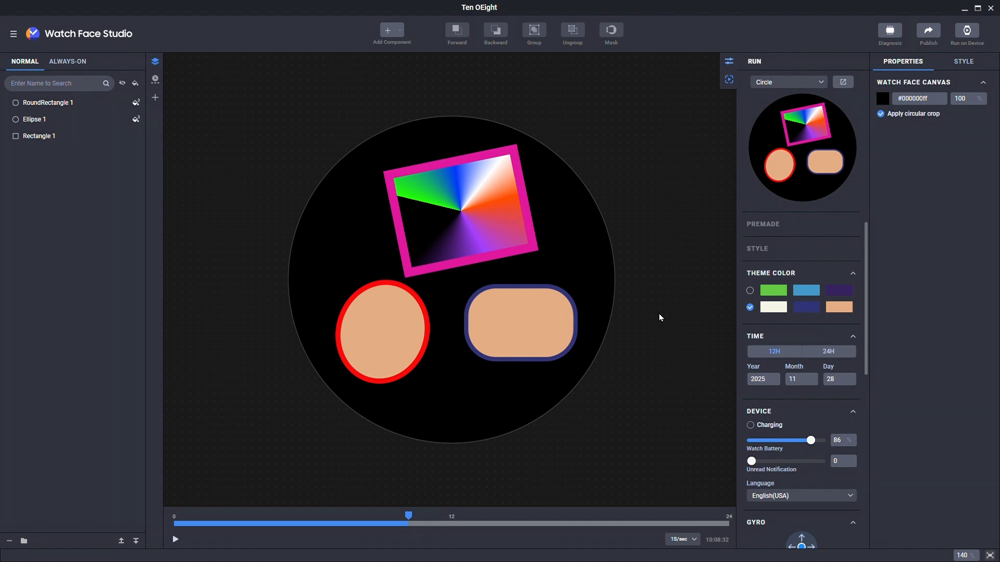
Step: Group the Rectangle 1 and RoundRectangle 1 layers together
click(42, 137)
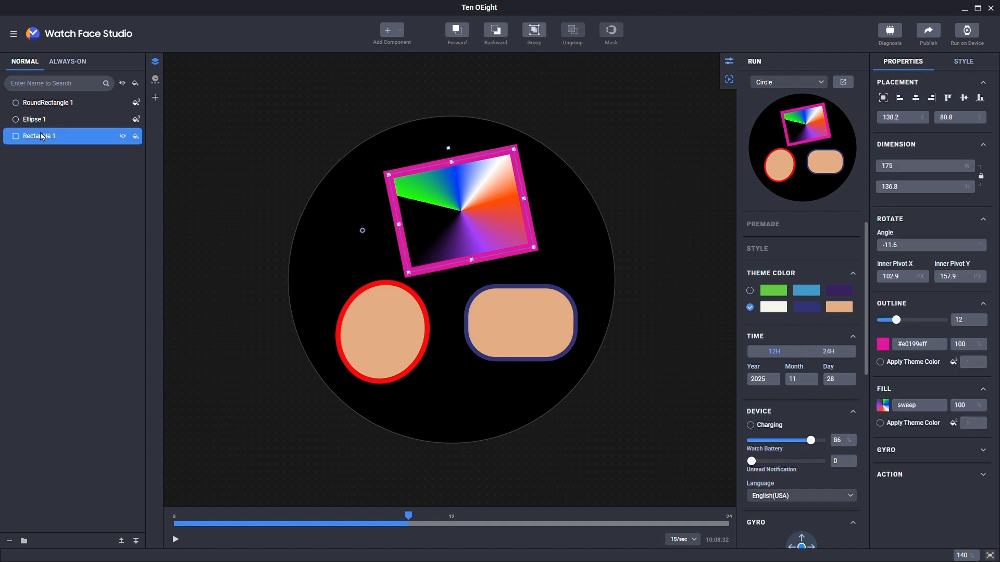
ctrl+click(50, 102)
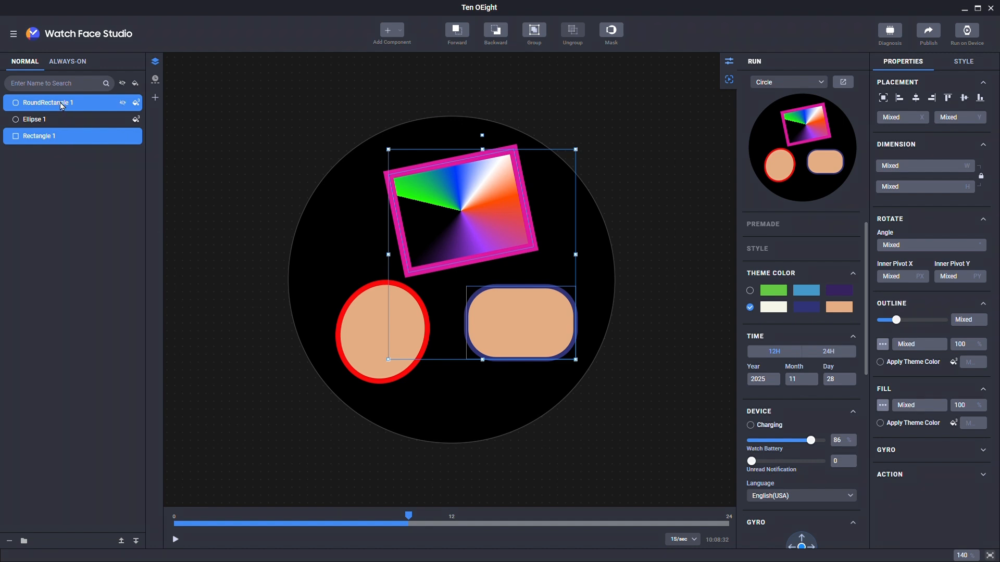
right_click(60, 102)
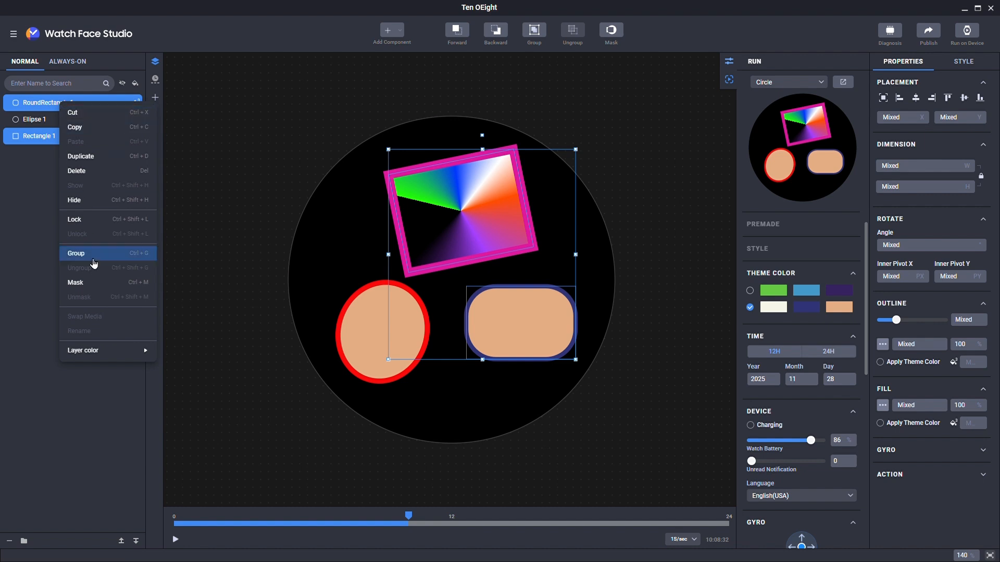
click(95, 255)
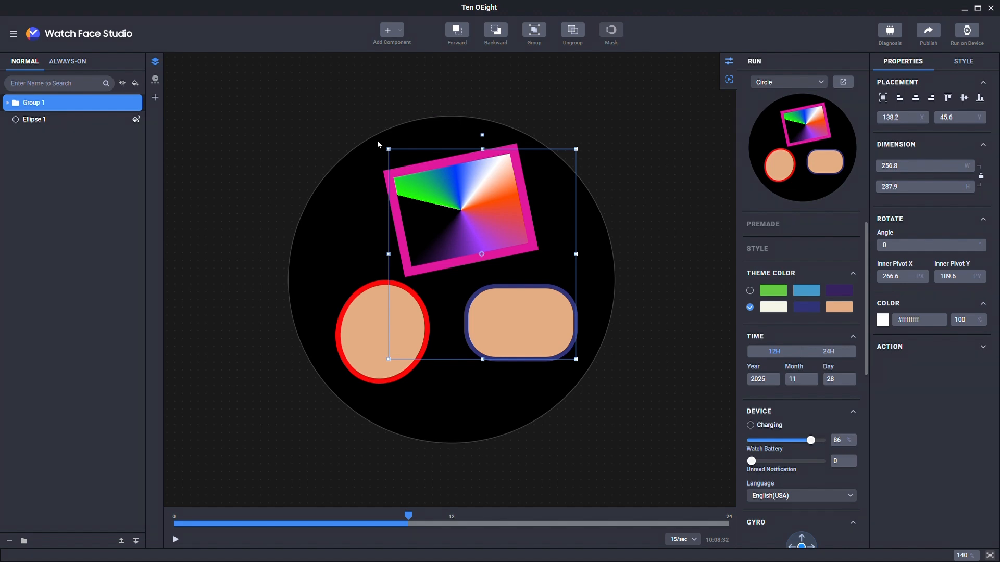
Step: Resize the group freely from its upper-left corner, lock its proportions, and scale it to about 245 × 301
mouse_move(387, 148)
mouse_down()
mouse_move(451, 219)
mouse_move(351, 155)
mouse_move(328, 182)
mouse_move(329, 254)
mouse_move(451, 204)
mouse_move(379, 142)
mouse_move(359, 219)
mouse_move(444, 207)
mouse_move(417, 147)
mouse_move(394, 163)
mouse_up()
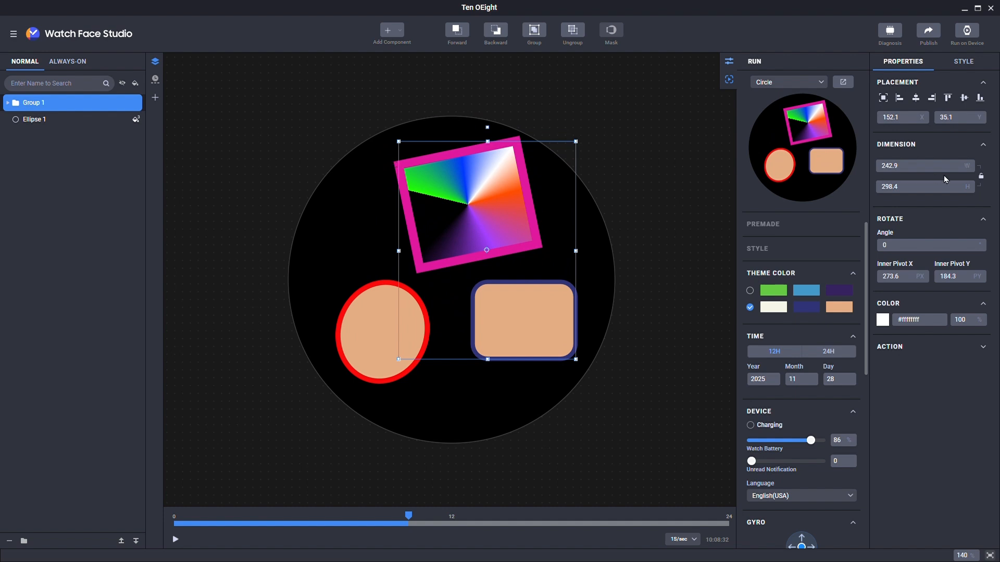
click(980, 177)
drag(399, 142, 333, 175)
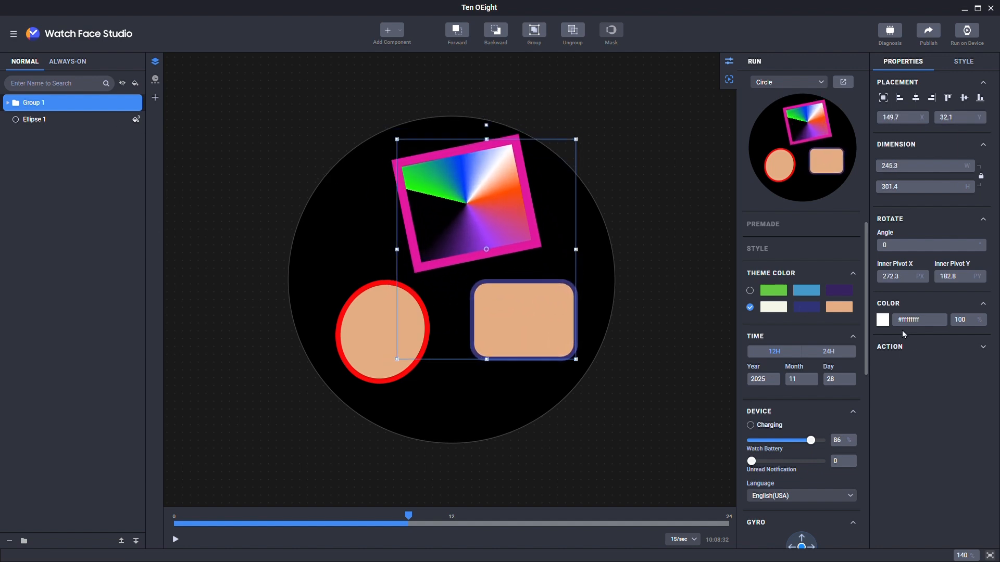
Step: Try tinting the whole group with the teal color #58c8b4
click(882, 320)
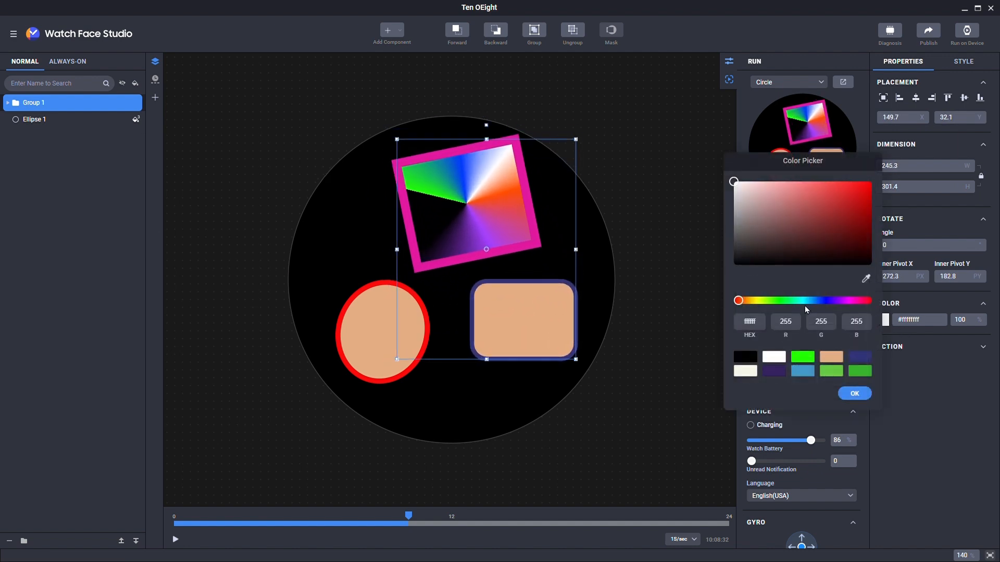
drag(746, 304, 799, 302)
click(810, 199)
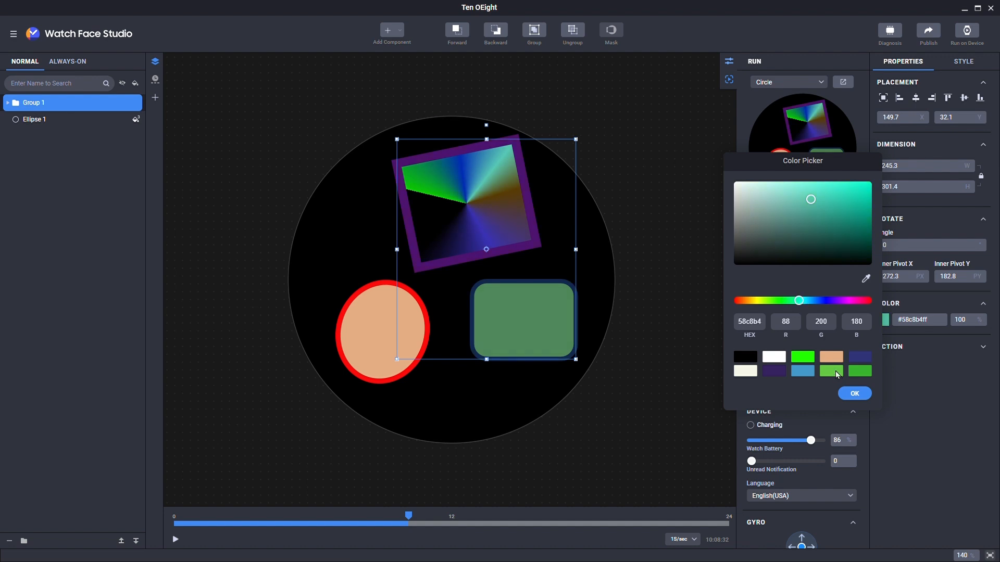
click(852, 394)
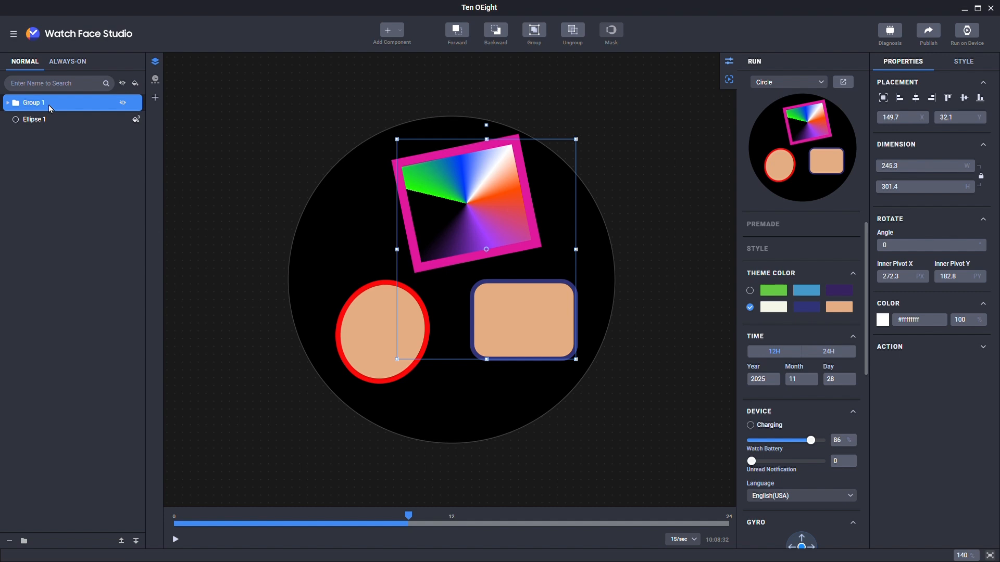
Step: Expand the group to show its layers and rename it RECTANGLES
click(8, 104)
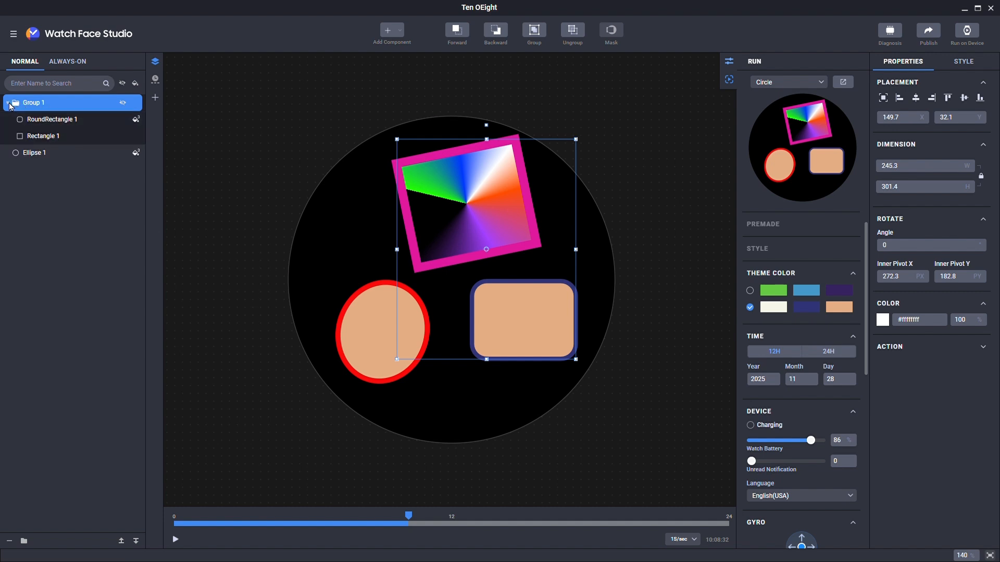
right_click(57, 108)
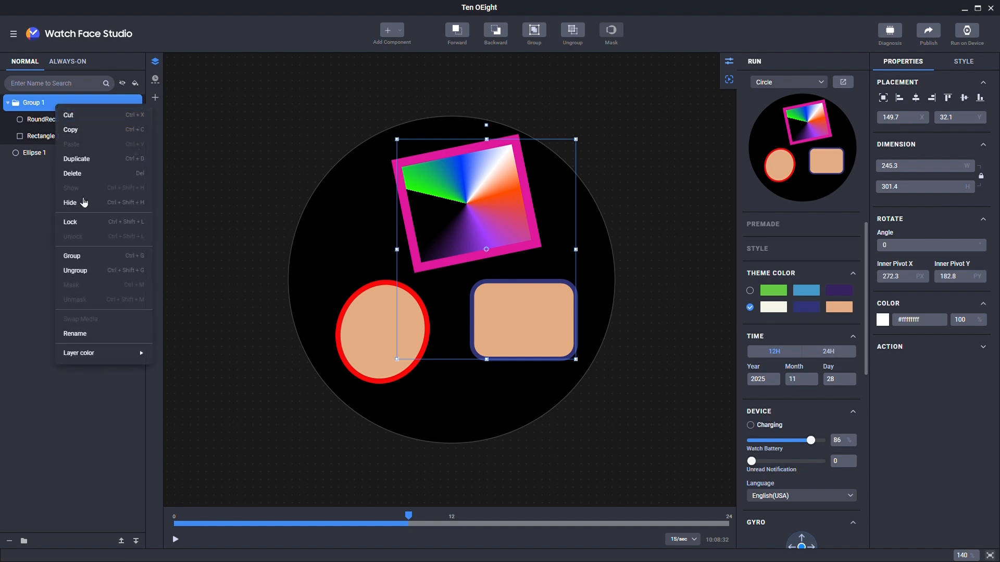
click(96, 331)
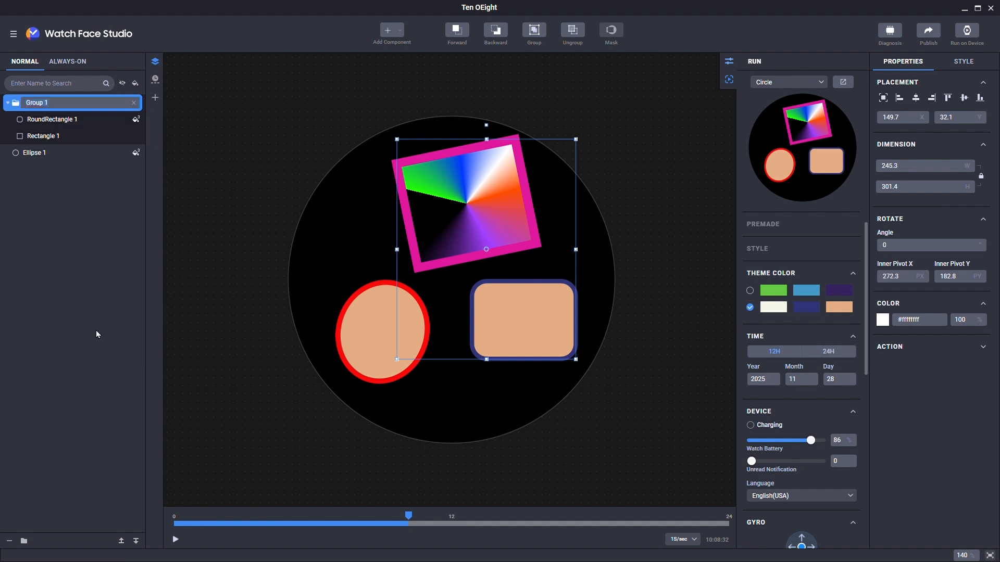
text(RECTANGLES)
key(Return)
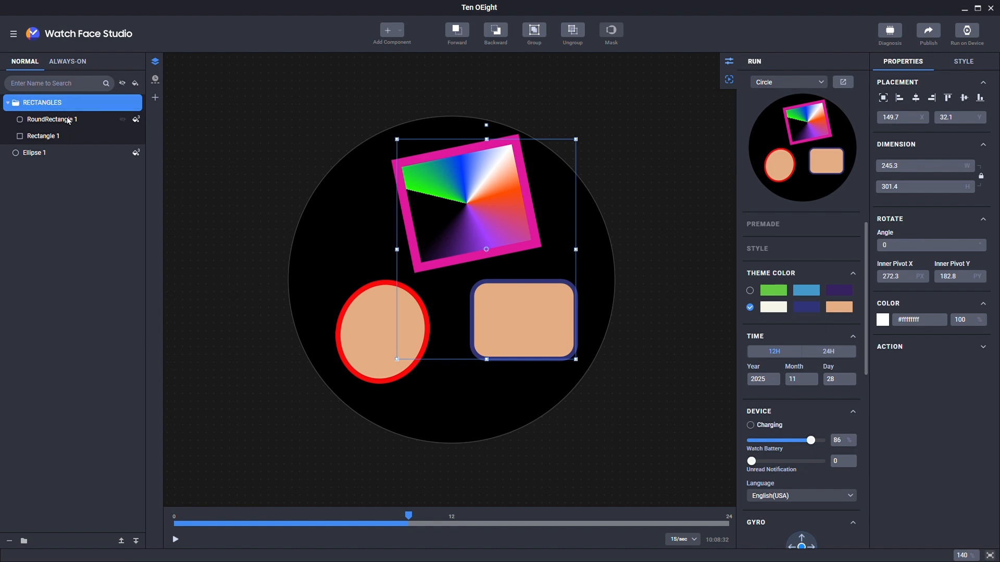
click(63, 193)
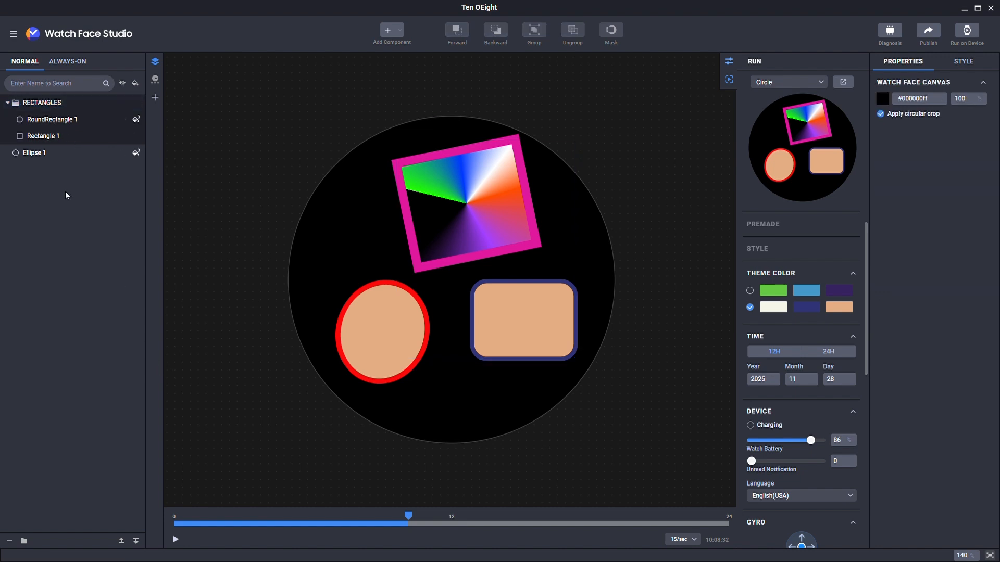
Step: Add a 150 × 100 rectangle overlapping the gradient rectangle's lower-left corner, and move its layer into the RECTANGLES group
click(399, 31)
mouse_move(423, 96)
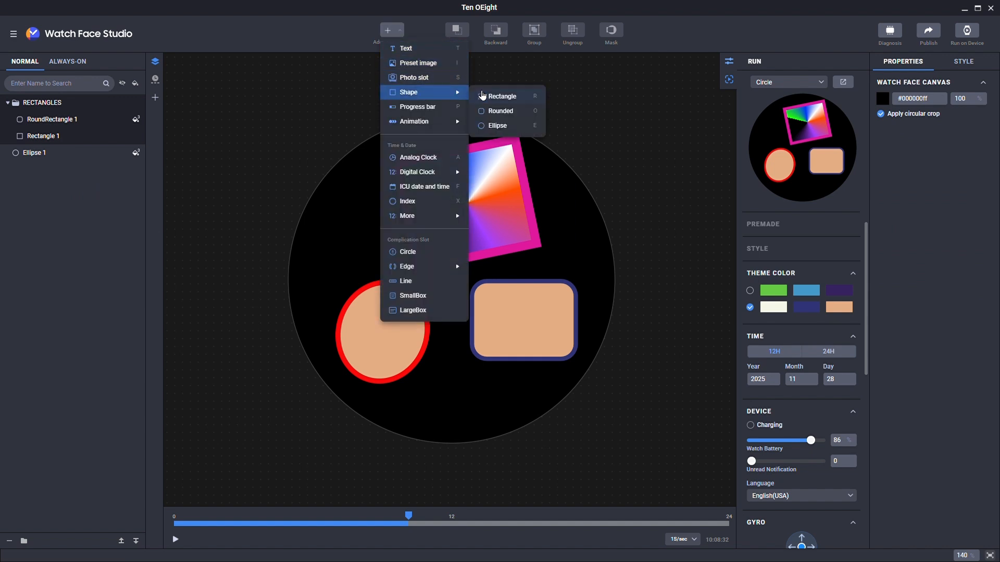
click(501, 96)
drag(484, 257, 460, 235)
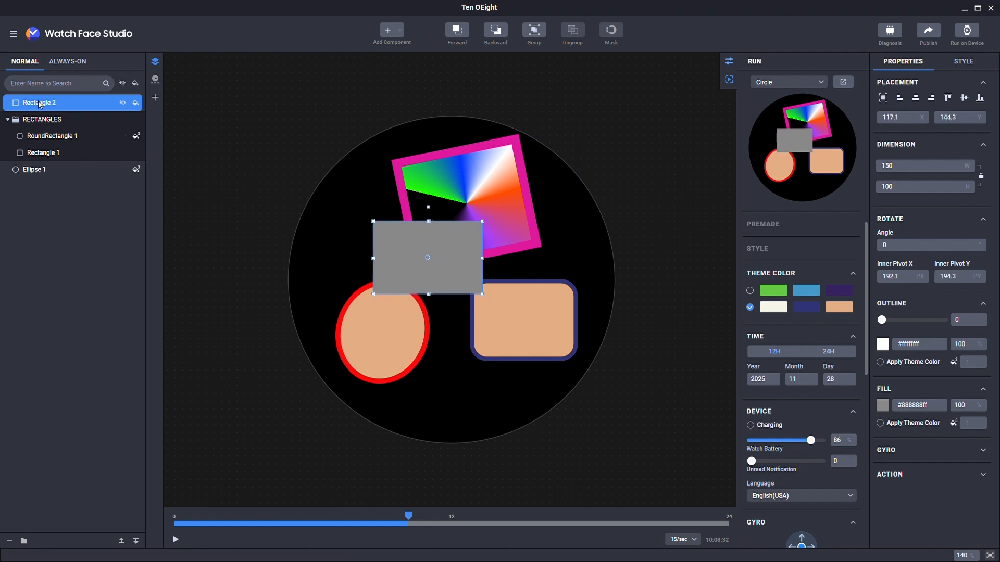
drag(41, 104, 61, 135)
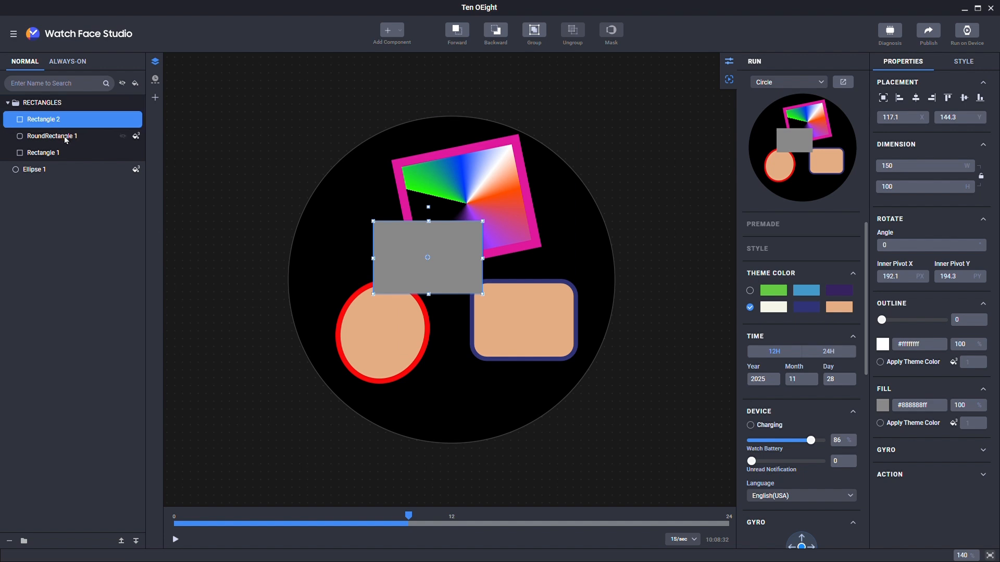
click(54, 103)
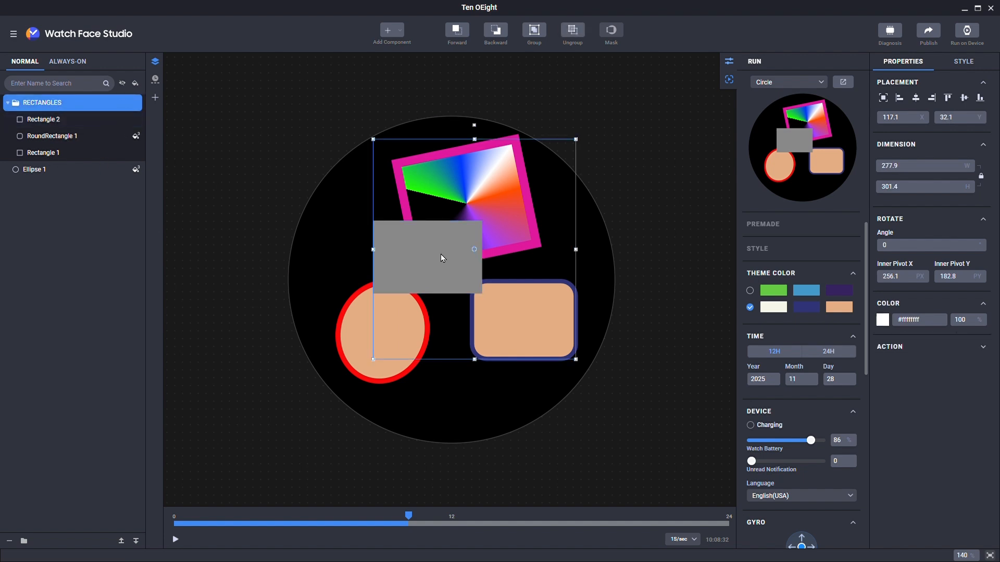
Step: Reorder the layers inside the RECTANGLES group to Rectangle 1, Rectangle 2, RoundRectangle 1 from top to bottom
drag(50, 121, 49, 146)
drag(51, 136, 52, 114)
drag(57, 153, 57, 114)
Step: Hide and show the RECTANGLES group again, and lock and unlock it
click(121, 104)
click(123, 104)
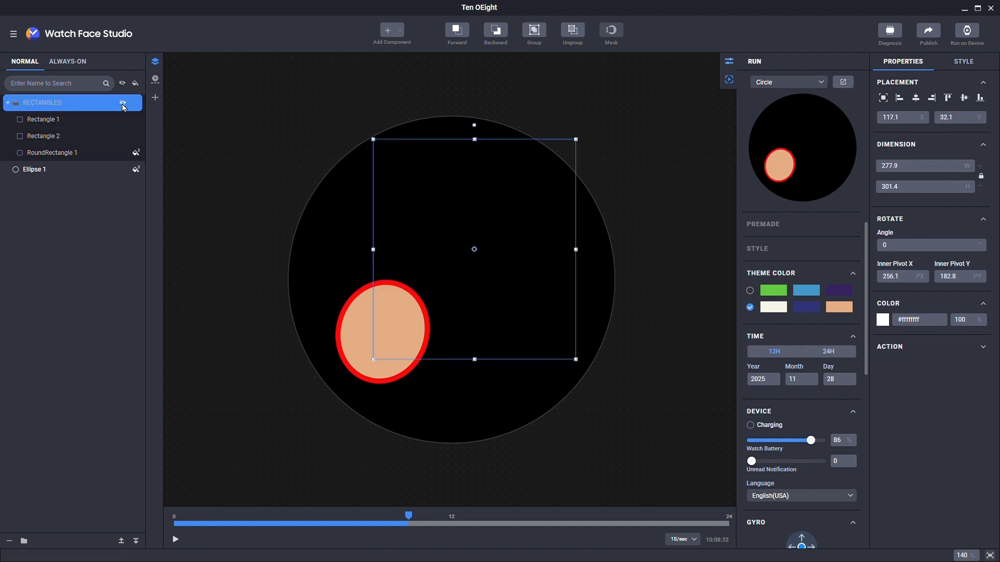
click(124, 105)
right_click(73, 108)
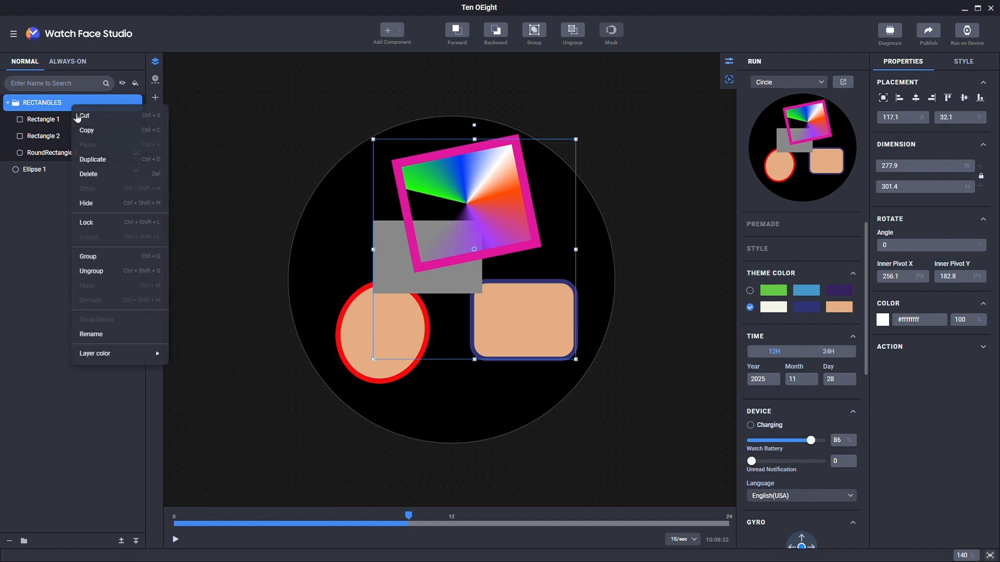
click(98, 229)
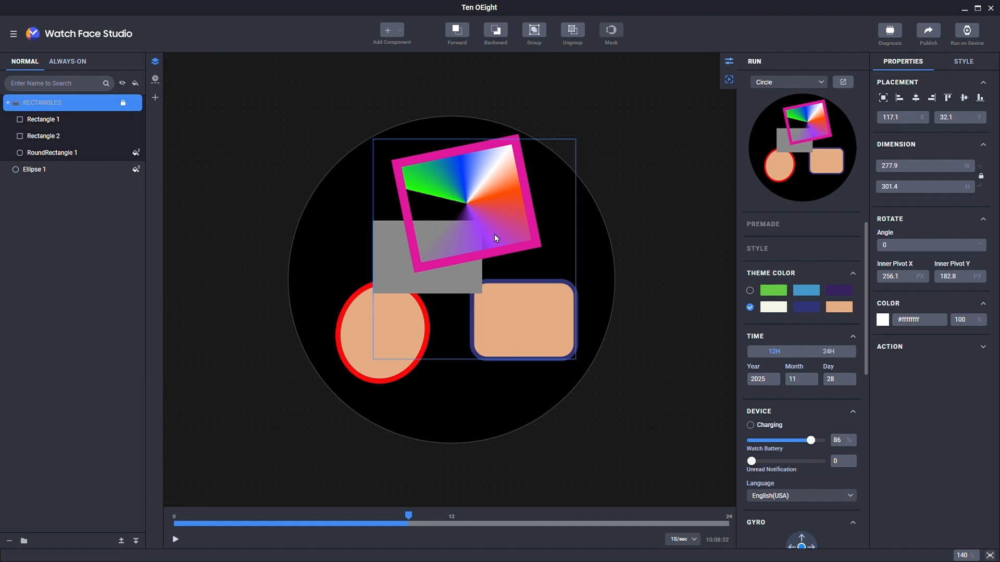
right_click(76, 104)
click(101, 234)
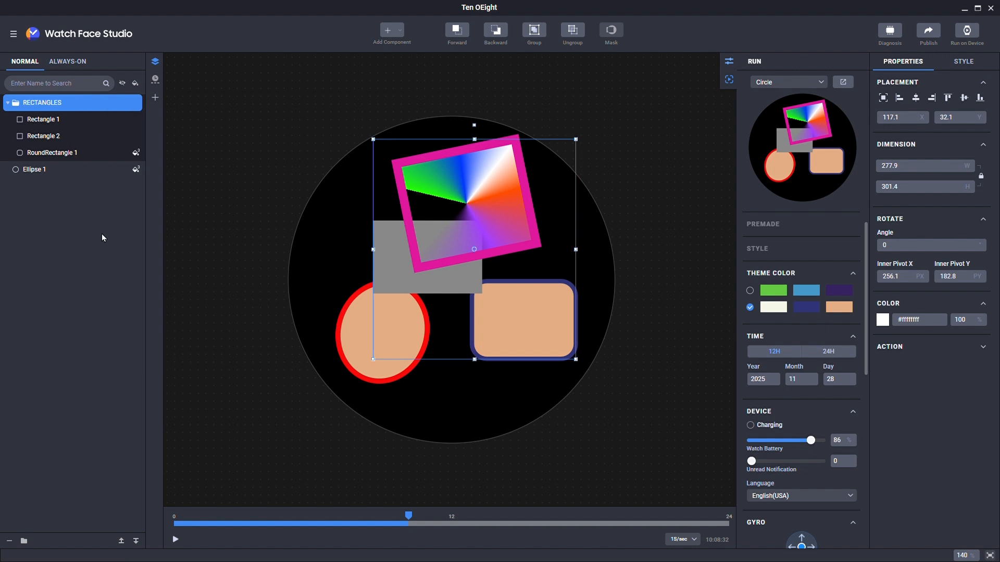
Step: Group Rectangle 1 and Rectangle 2 into a nested group inside RECTANGLES, and expand it
click(74, 141)
ctrl+click(59, 120)
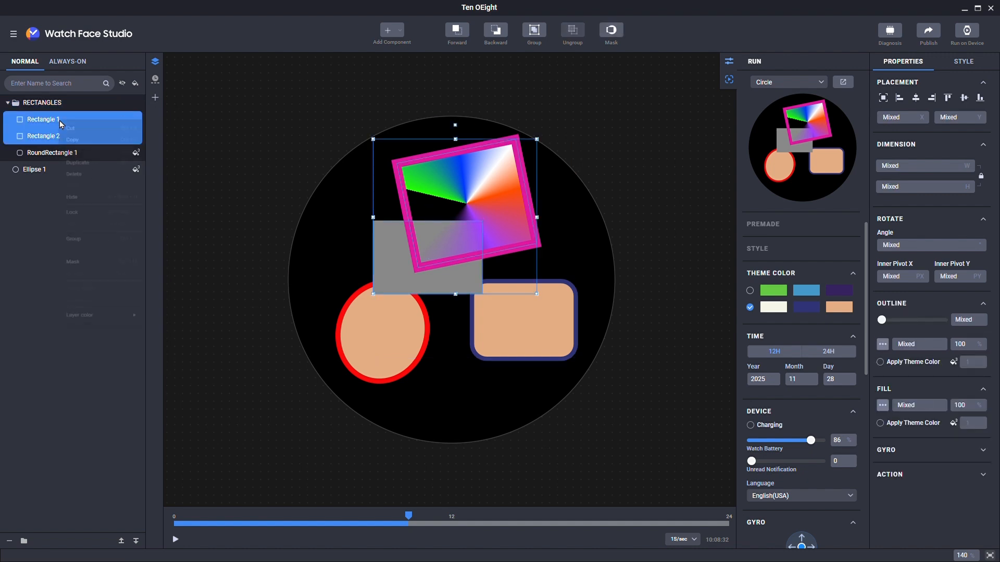
right_click(60, 121)
click(95, 270)
click(12, 120)
click(37, 107)
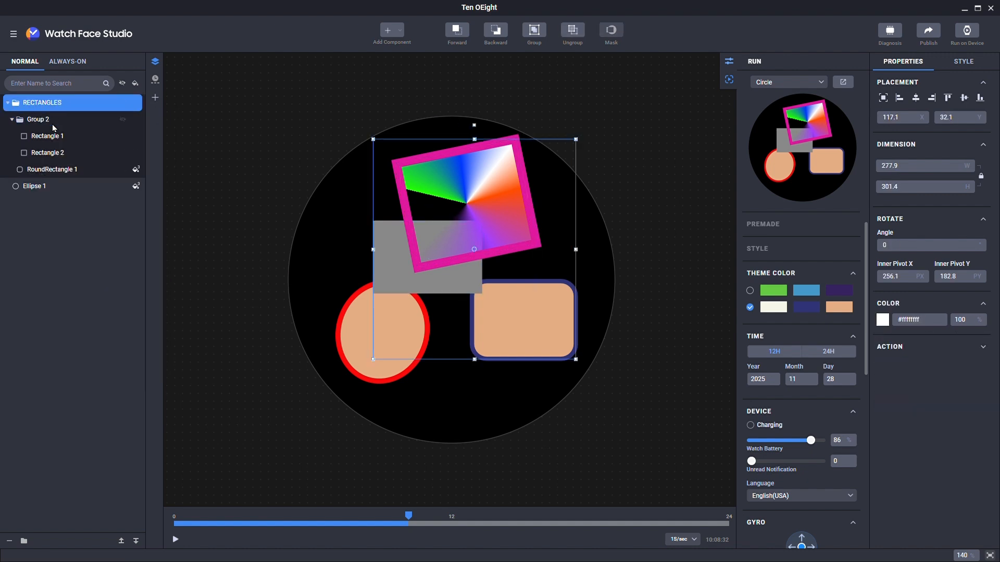
click(52, 123)
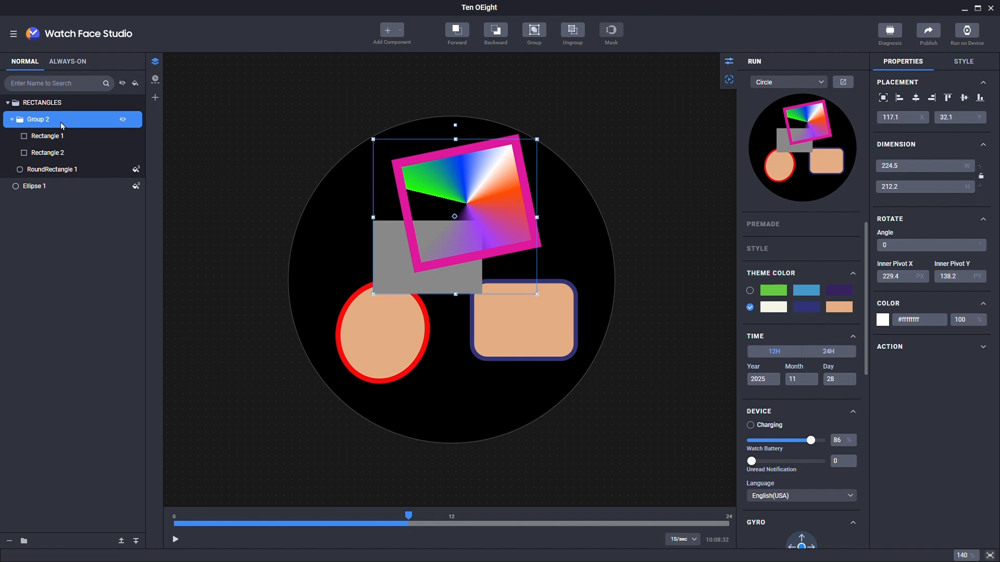
Step: Set the RECTANGLES group's layer color to Blue, and collapse and re-expand the group
click(49, 107)
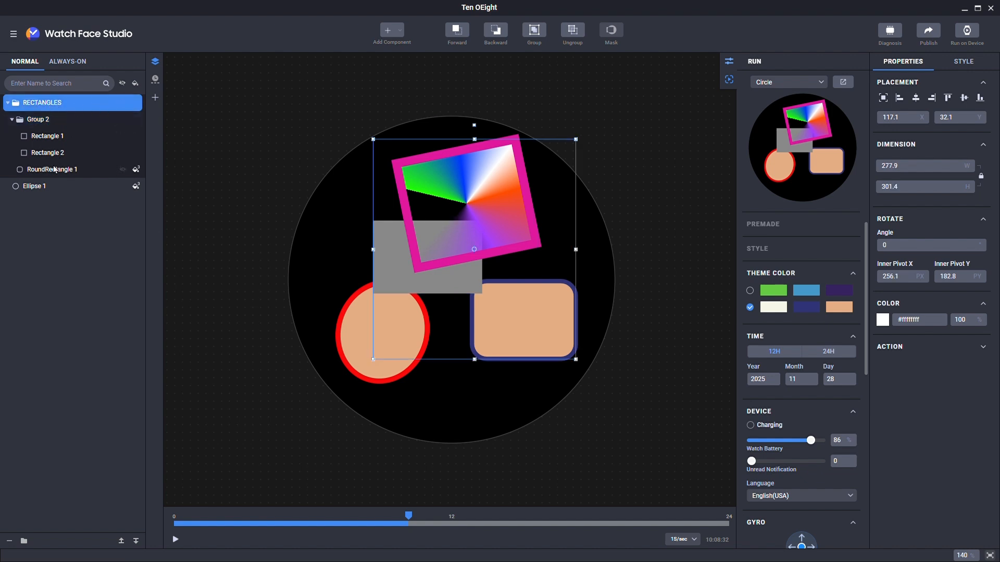
right_click(59, 108)
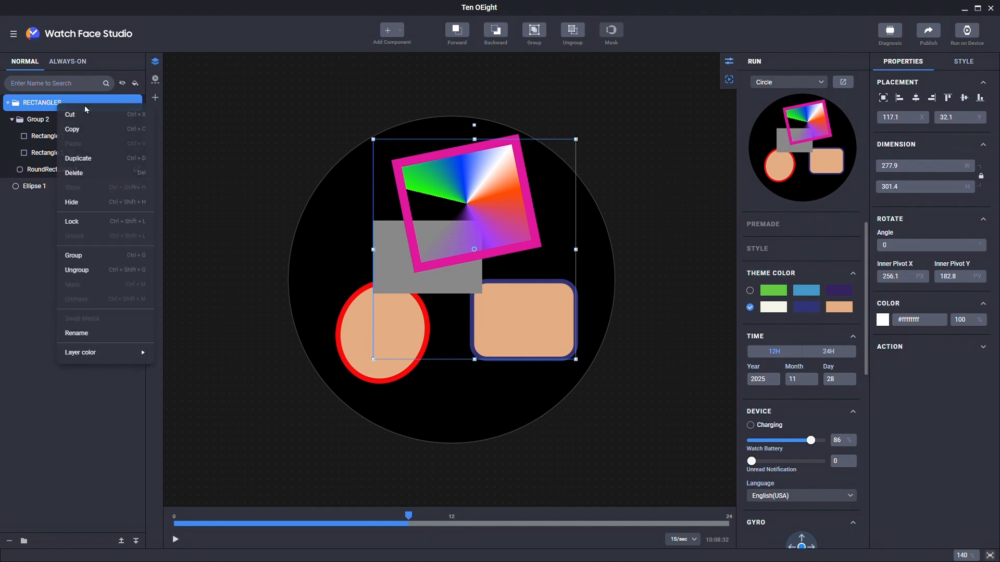
mouse_move(111, 353)
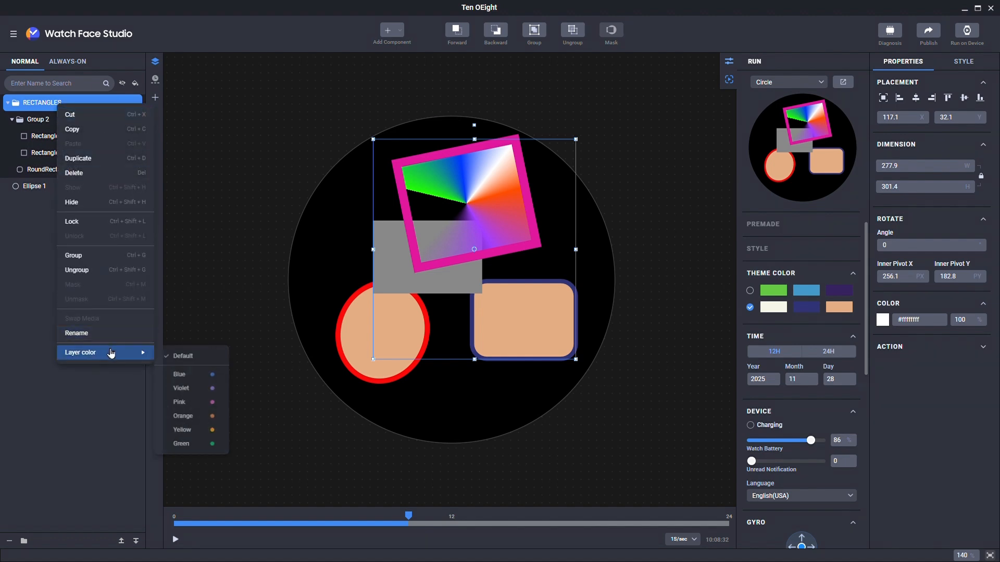
click(185, 375)
click(76, 256)
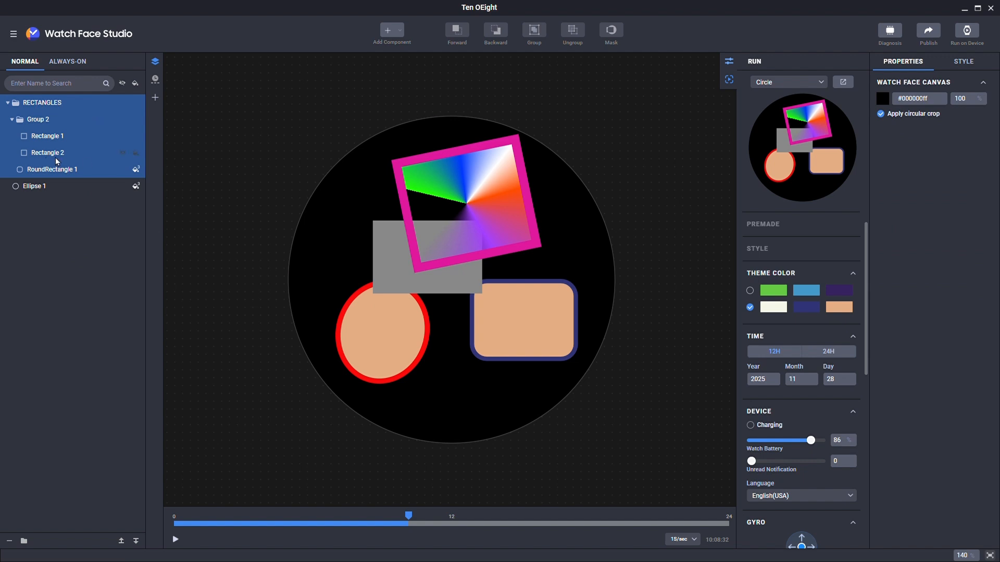
click(8, 103)
click(8, 102)
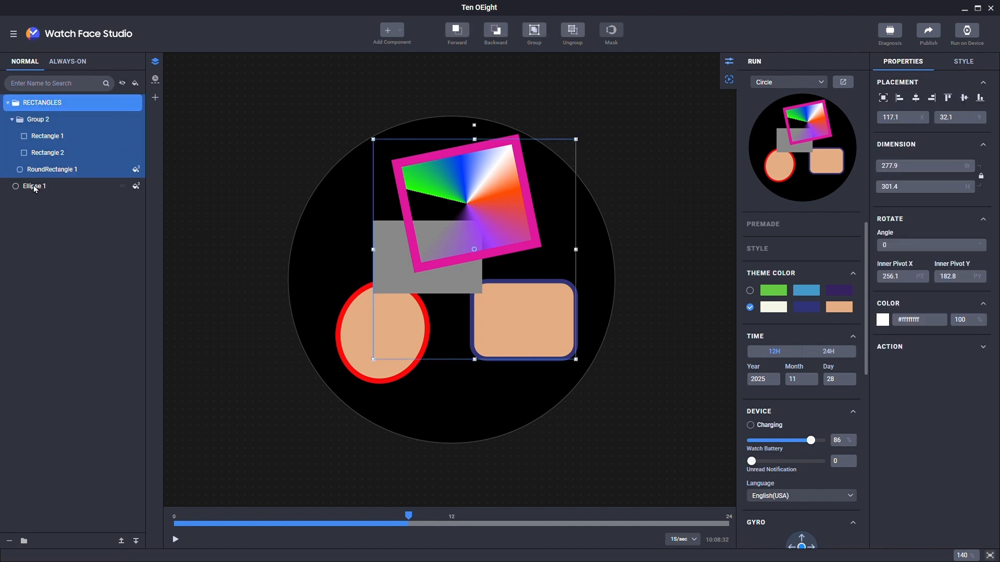
Step: Set the nested group's layer color to Violet
click(45, 120)
right_click(58, 123)
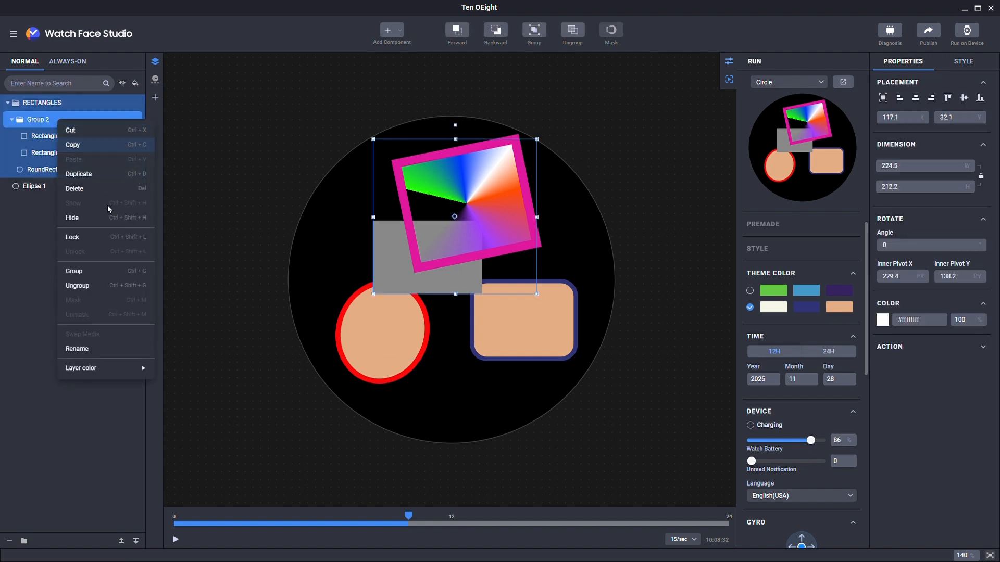
mouse_move(141, 370)
click(195, 406)
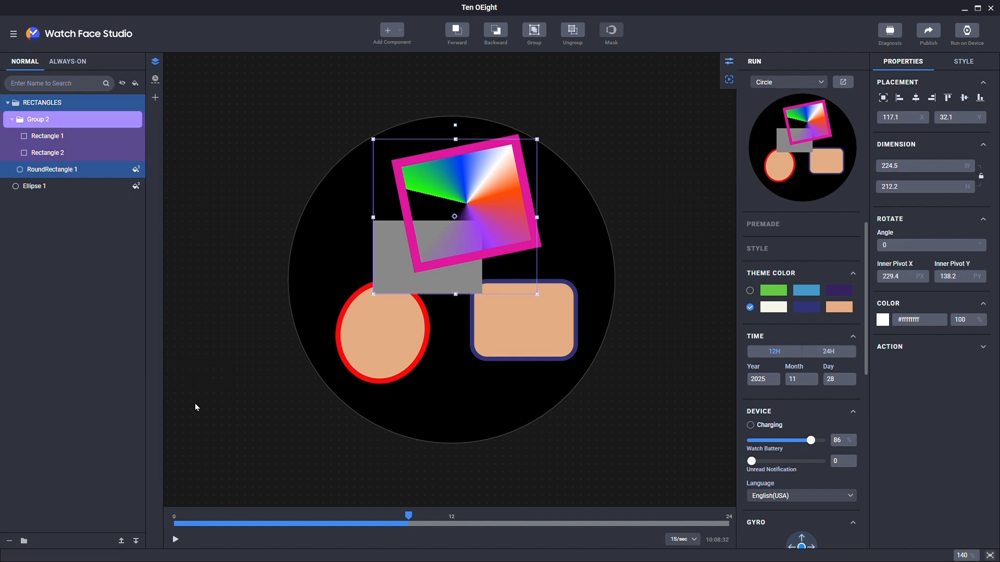
click(70, 254)
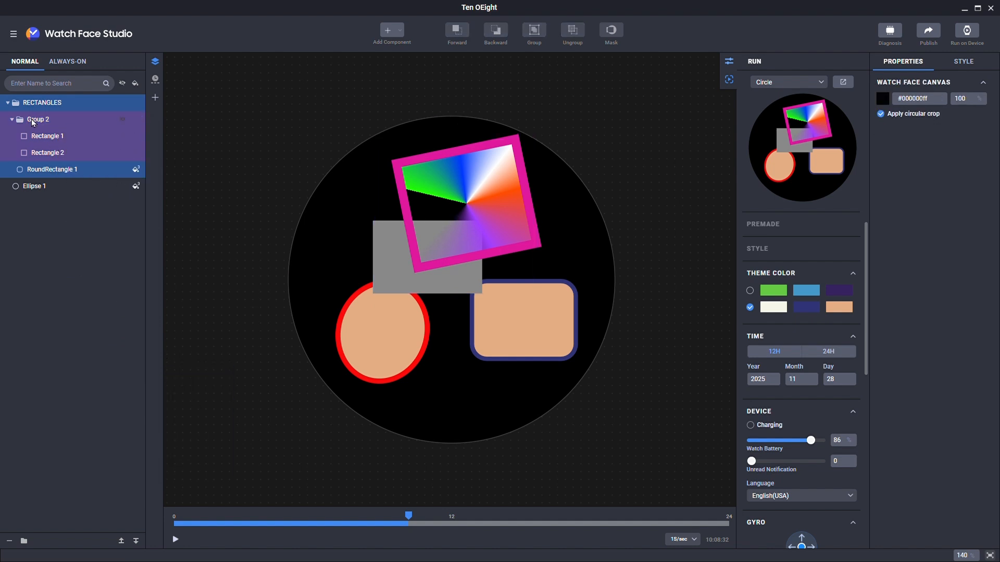
Step: Set the Ellipse 1 layer's color to Orange
click(48, 189)
right_click(46, 188)
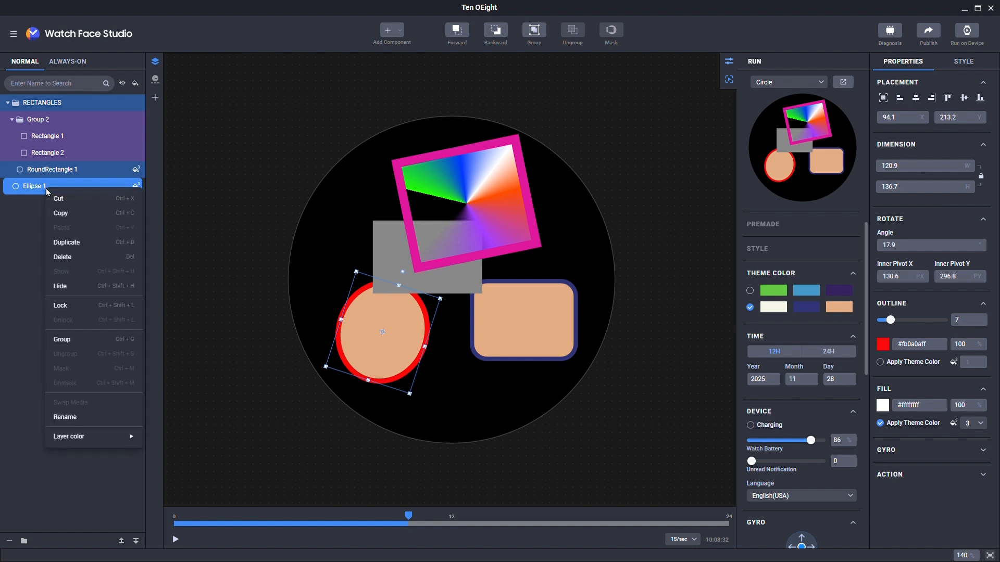
mouse_move(95, 434)
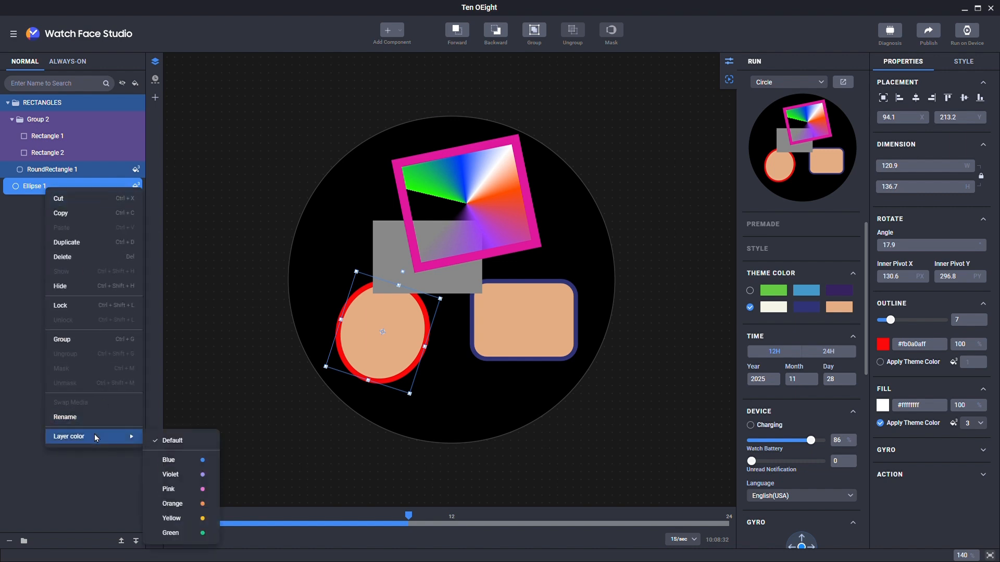
click(196, 504)
click(73, 311)
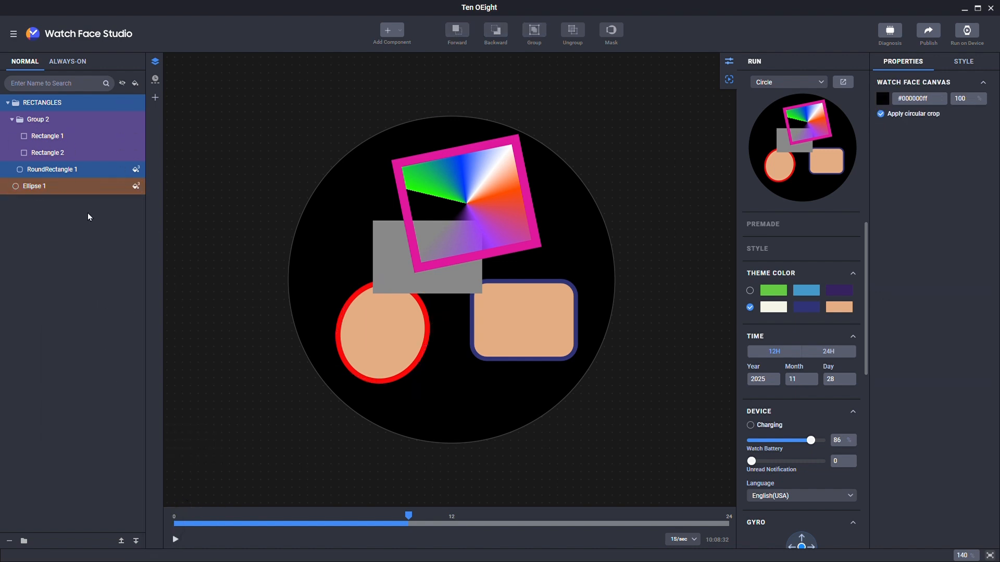
Step: Move Rectangle 1 out of its groups to the top of the layer list, and ungroup the nested group inside RECTANGLES
drag(57, 136, 55, 99)
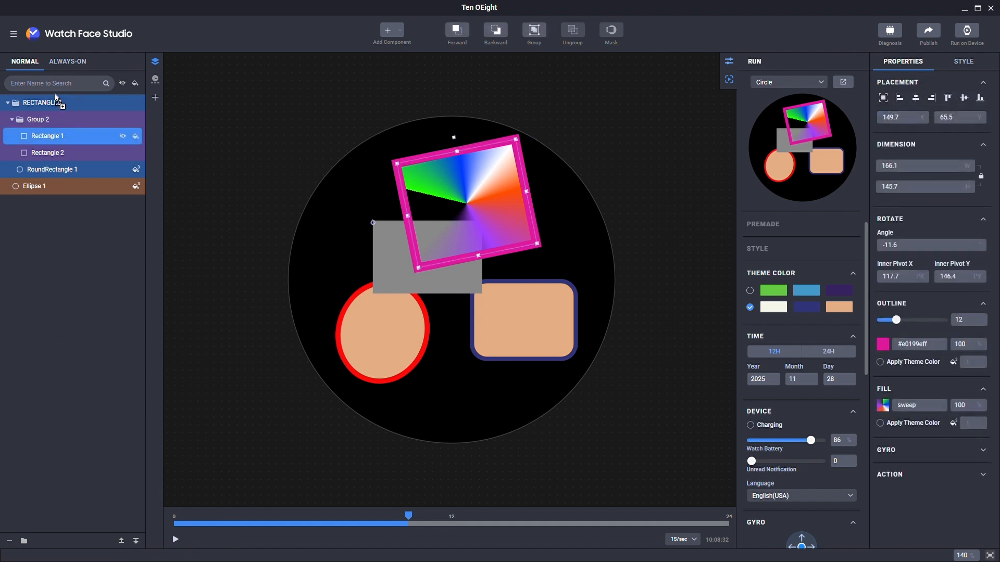
click(51, 137)
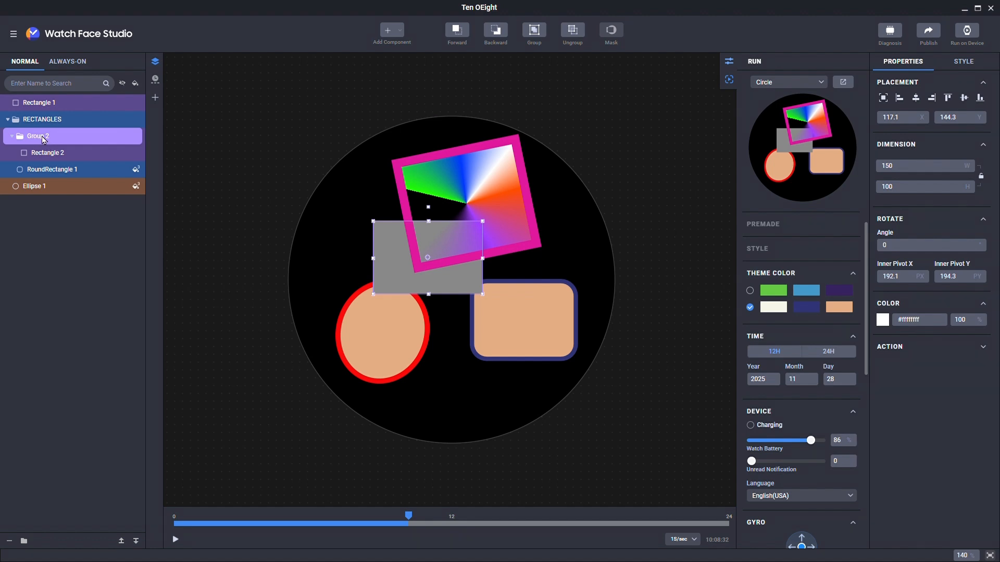
right_click(44, 138)
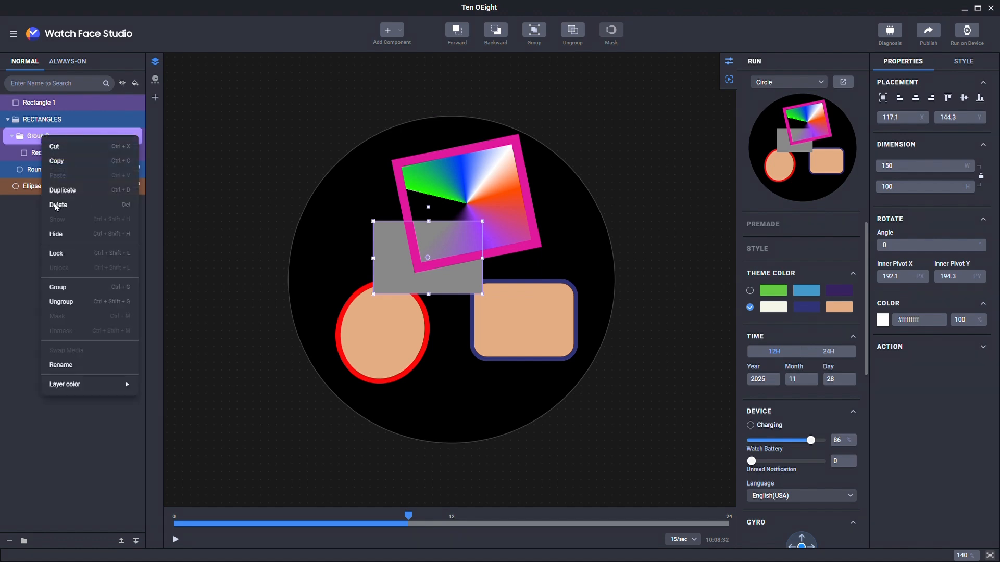
click(70, 305)
click(43, 138)
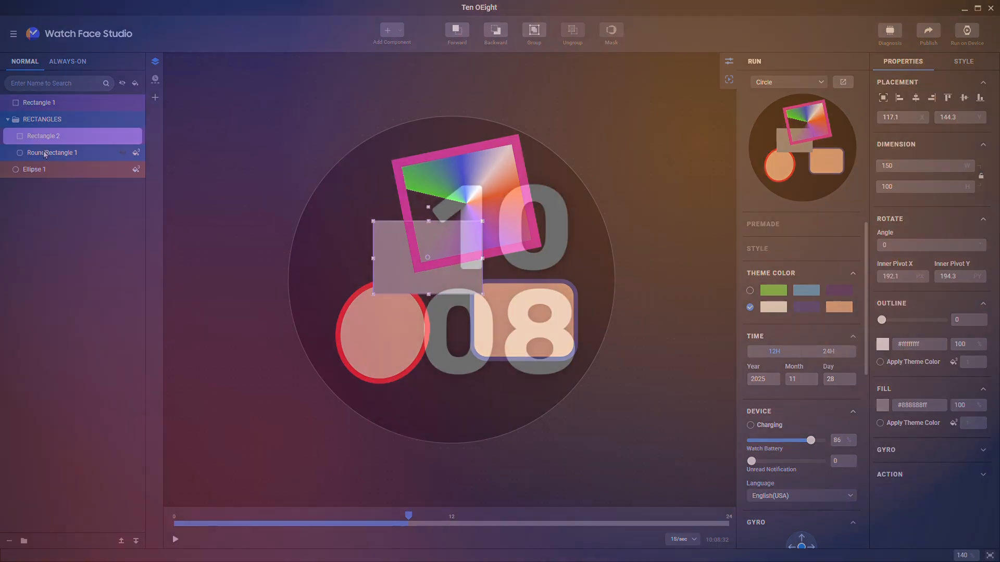